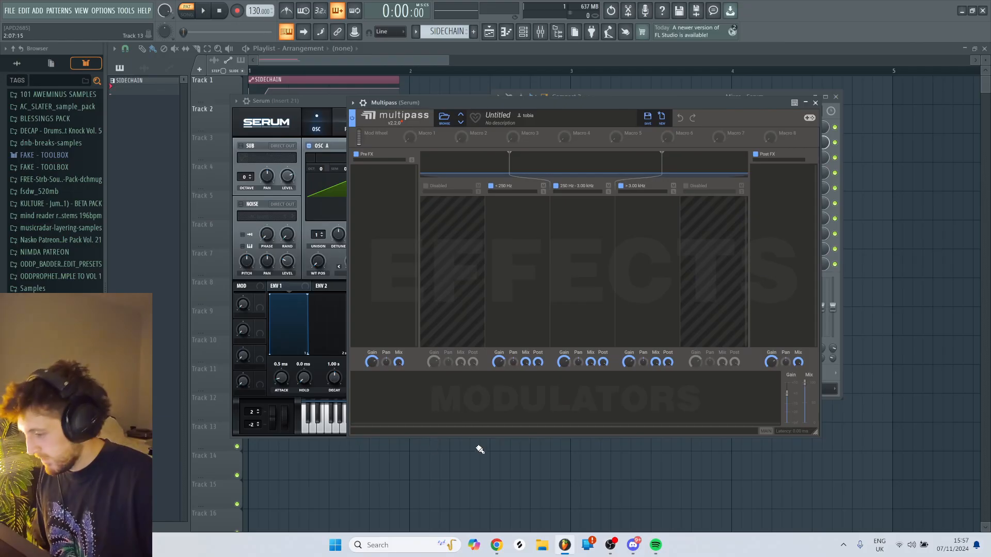
- Add an Audio Follower modulator in Multipass
left_click(413, 405)
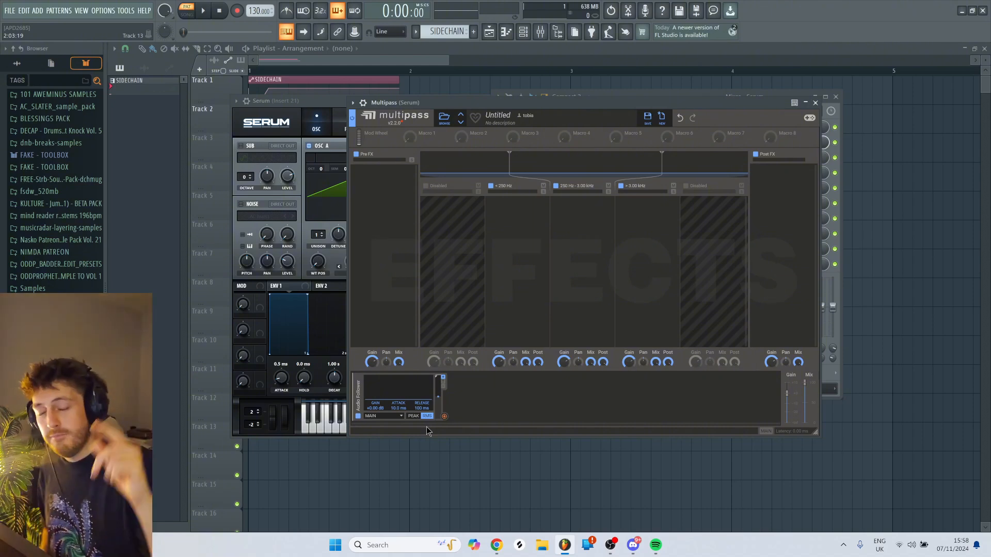
- Enable Serum's Distortion effect and modulate its Drive with LFO 1
left_click(337, 99)
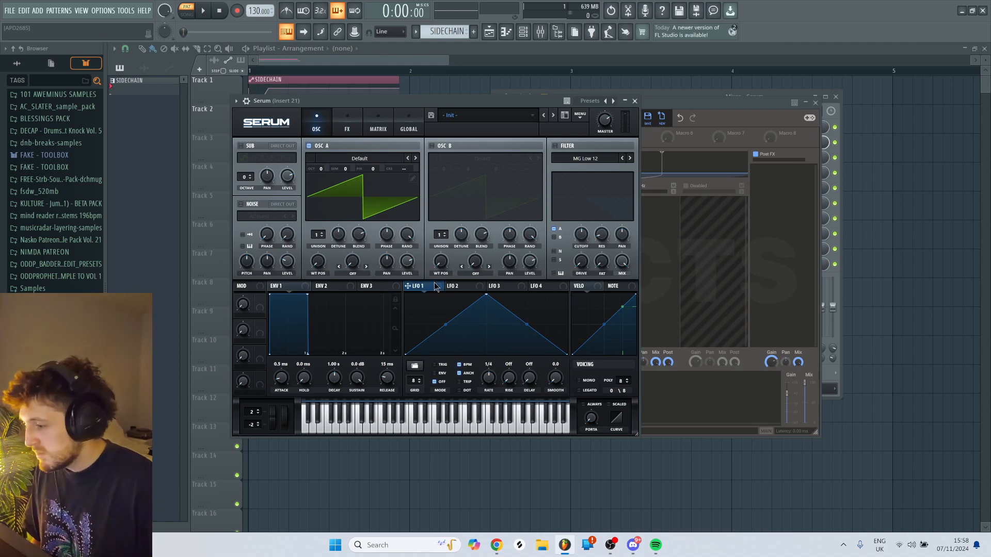
left_click(347, 126)
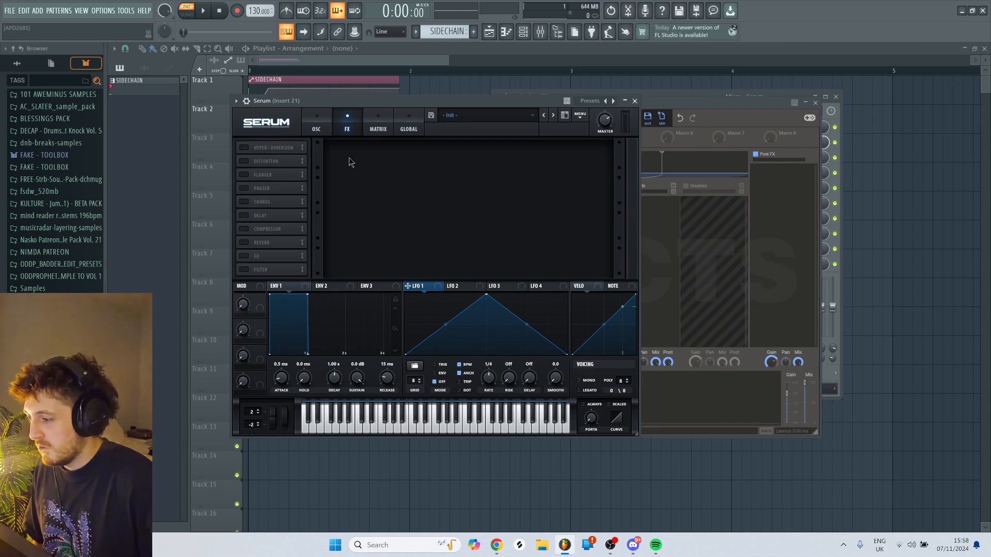
left_click(244, 161)
left_click_drag(415, 286, 532, 153)
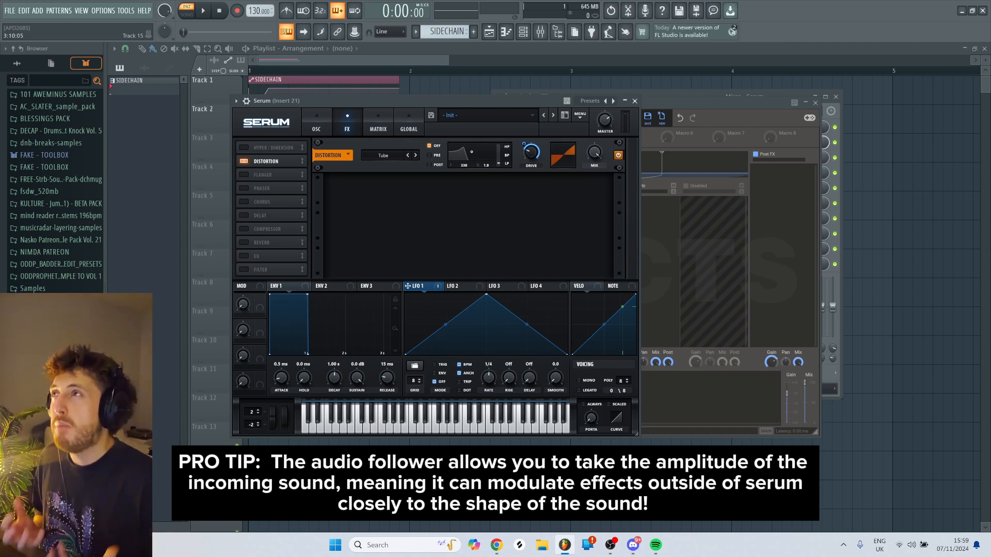
- Reset Serum to the Init preset and bring its oscillator page back to the front
left_click(580, 115)
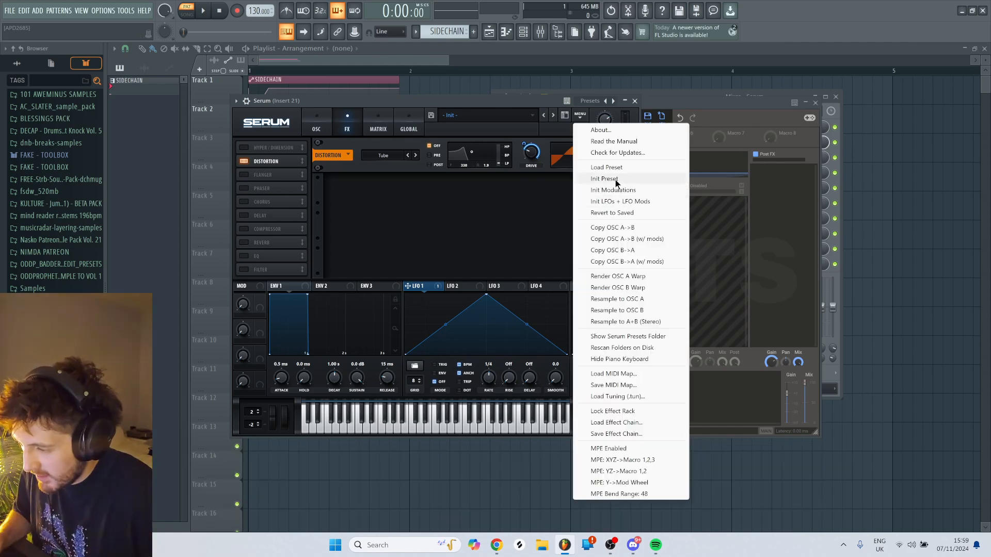
left_click(615, 180)
left_click(316, 125)
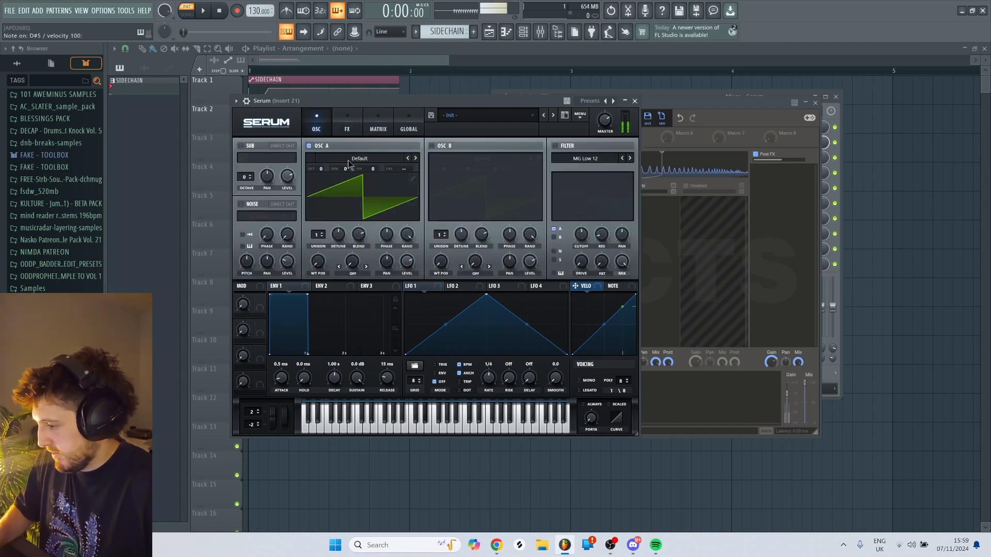
key("Tab")
key("Tab")
key("Tab")
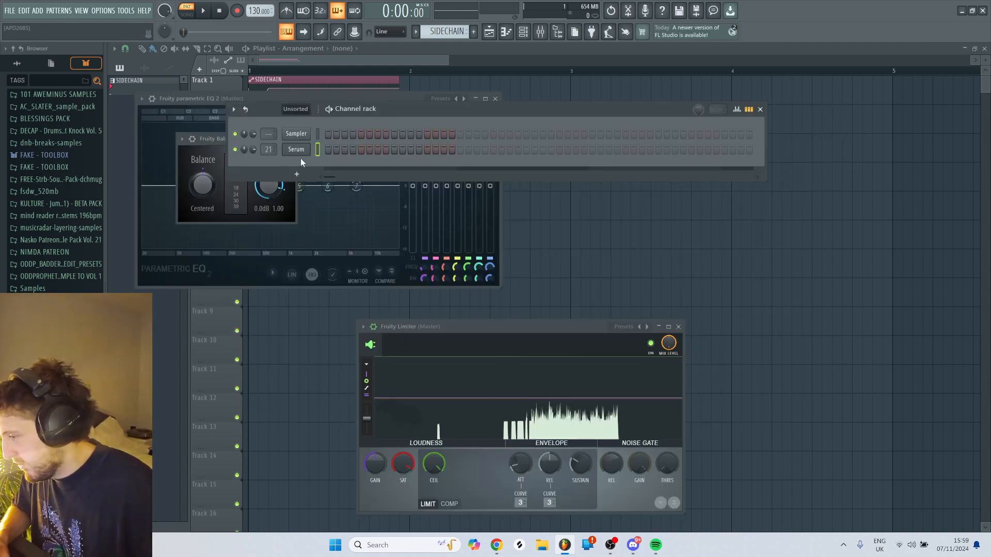
key("Tab")
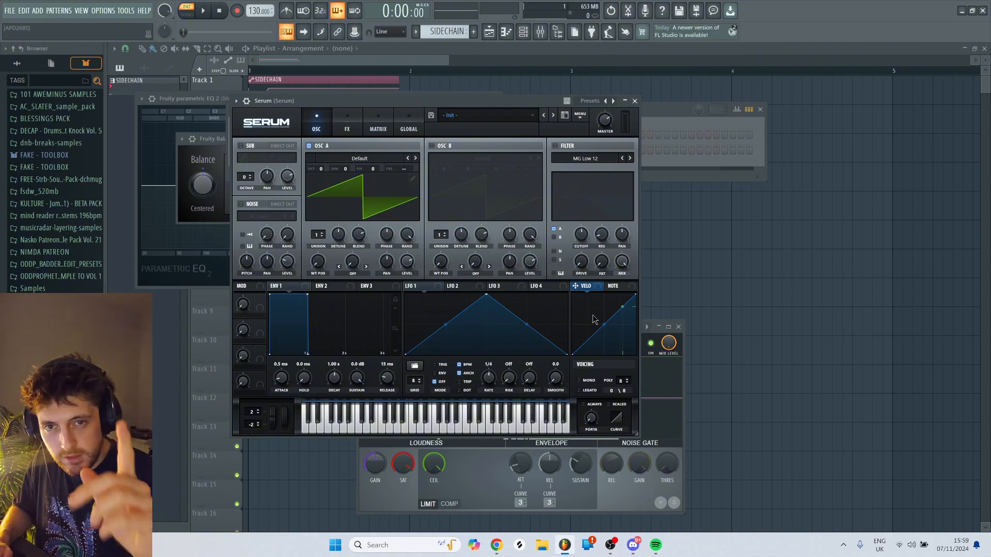
- Load the Phasing River wavetable into oscillator A and set its octave to -3
left_click(380, 157)
mouse_move(428, 173)
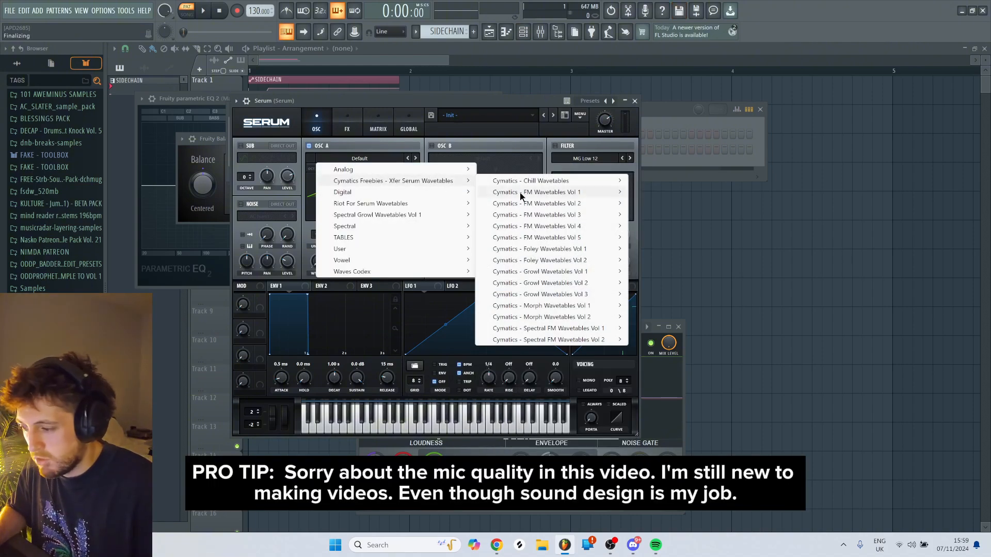
mouse_move(573, 272)
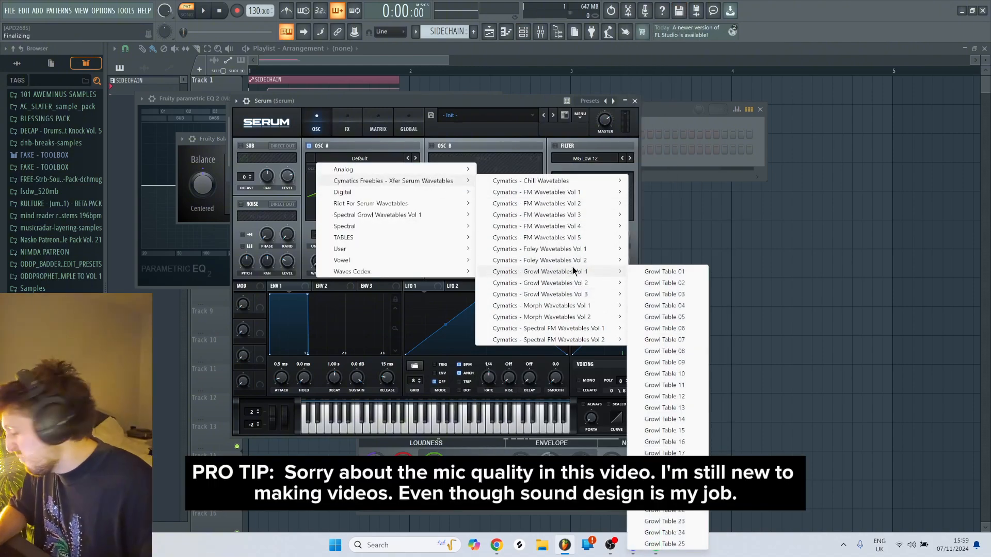
mouse_move(552, 236)
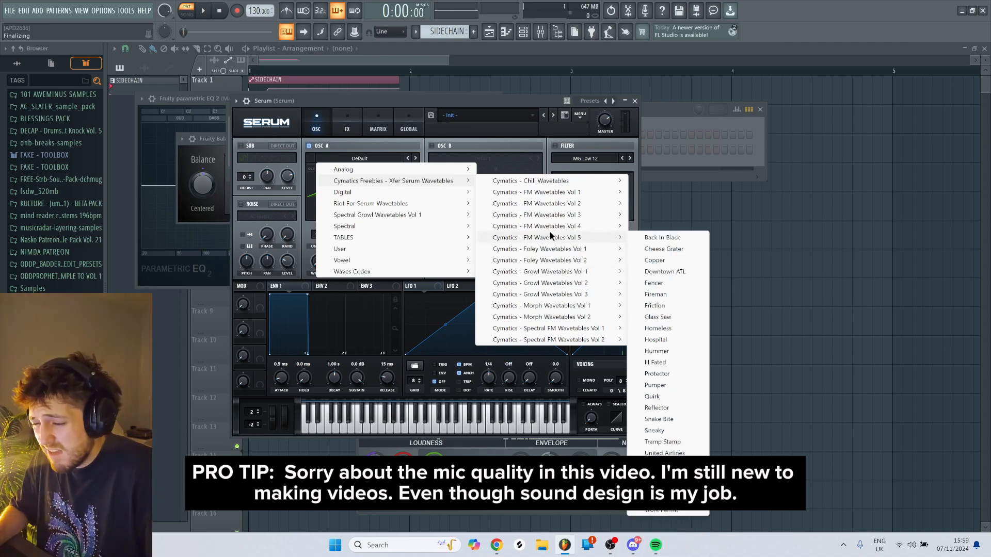
left_click(674, 358)
key("e")
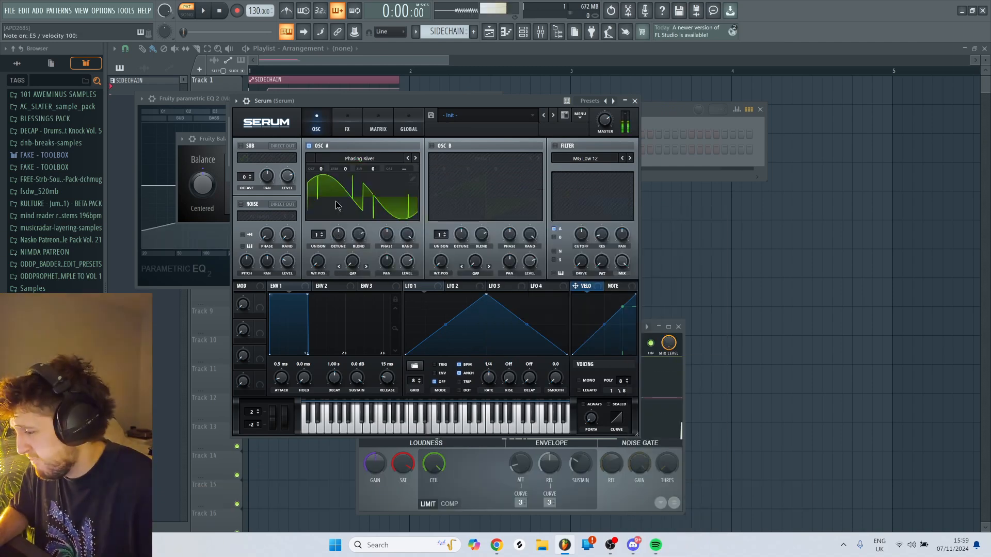
left_click_drag(320, 168, 322, 200)
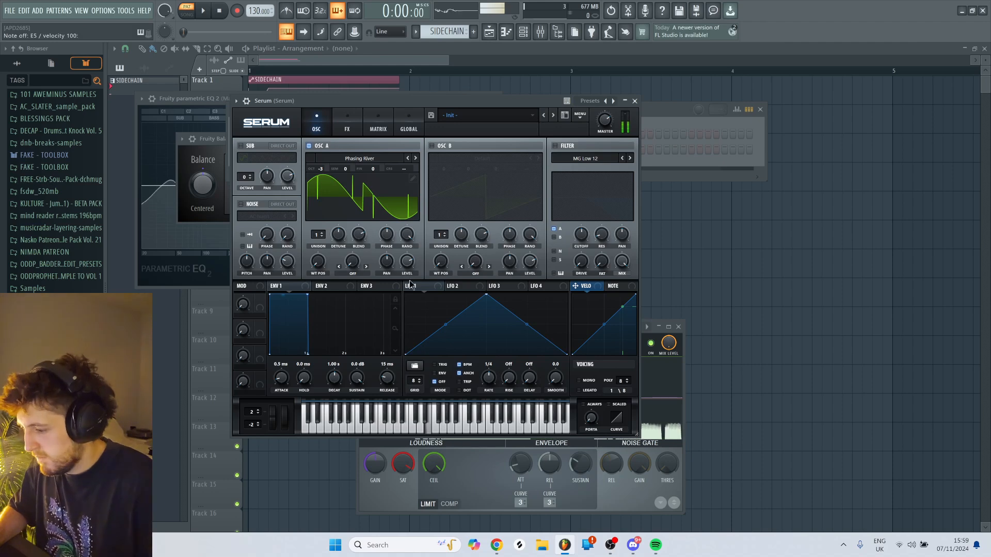
- Modulate oscillator A's wavetable position and level with LFO 1, with the base level set to 0%
left_click_drag(435, 294, 318, 263)
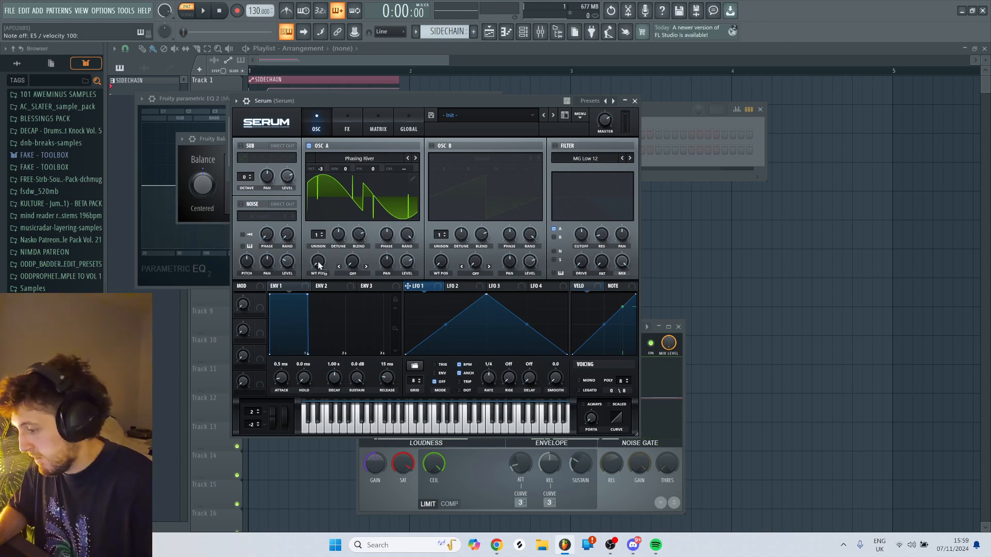
key("e")
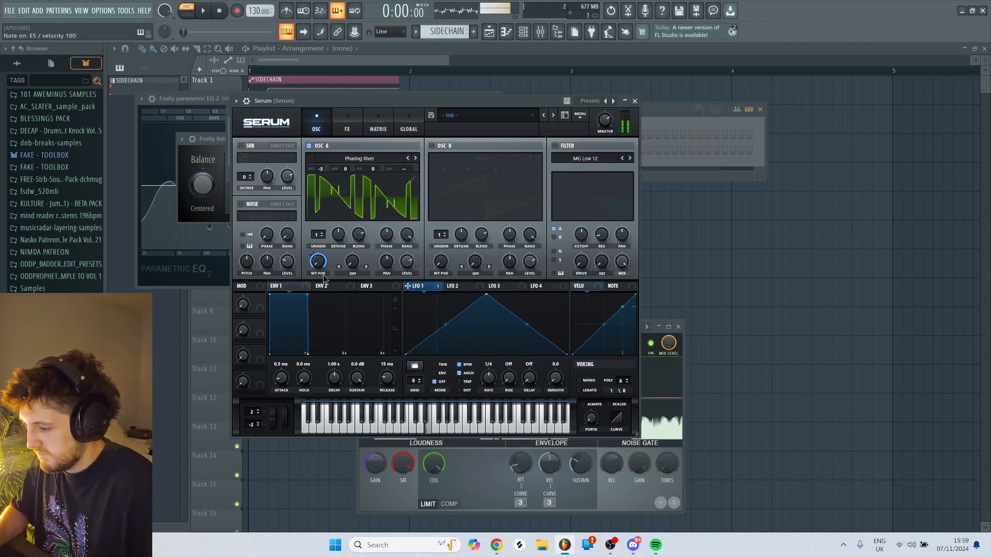
left_click_drag(408, 286, 405, 337)
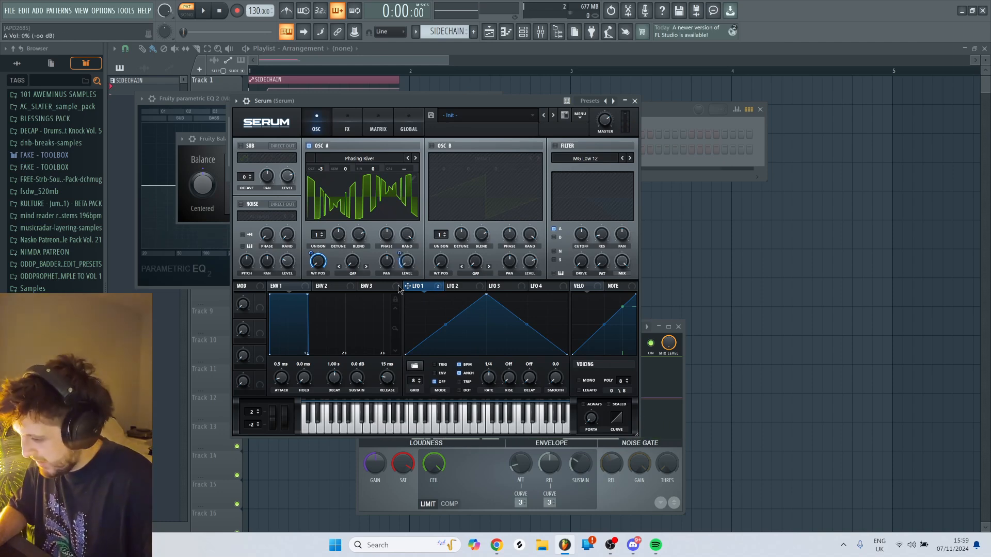
key("e")
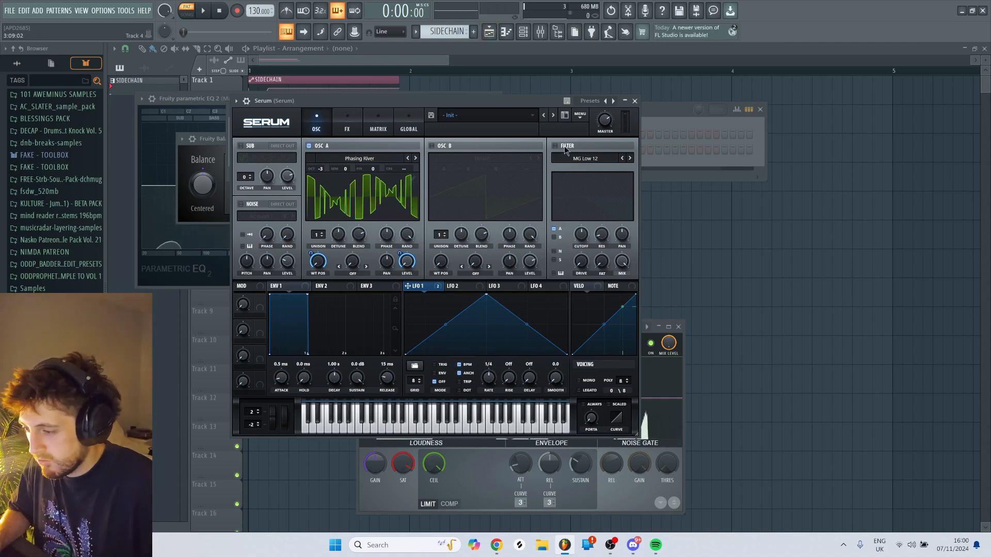
- Enable the filter with the Multi type BN 12 and modulate its cutoff with LFO 1
left_click(596, 160)
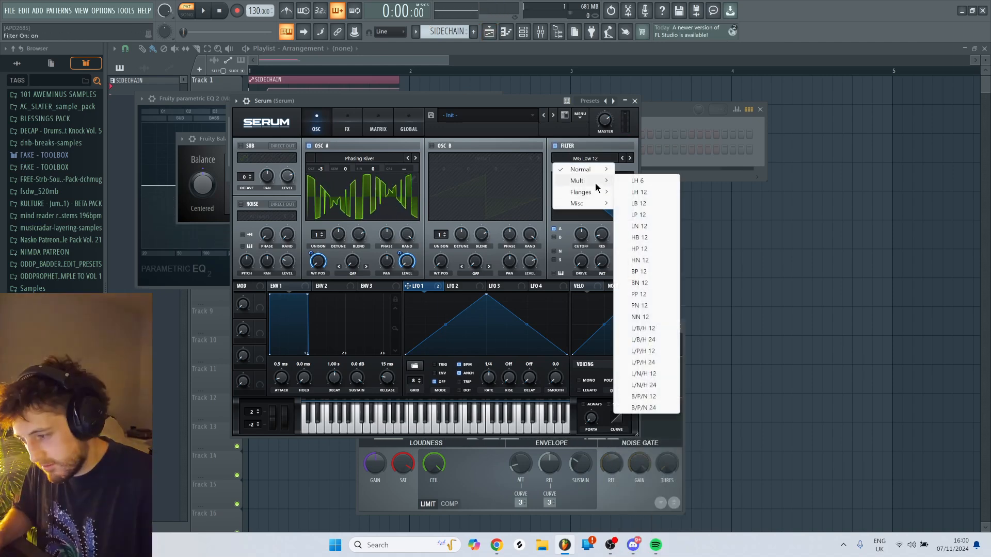
mouse_move(597, 192)
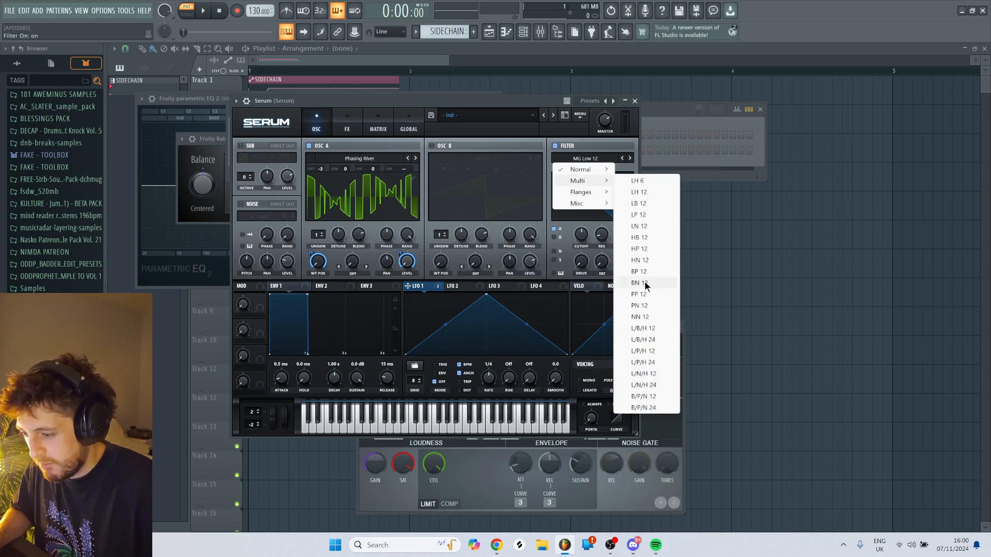
left_click(645, 284)
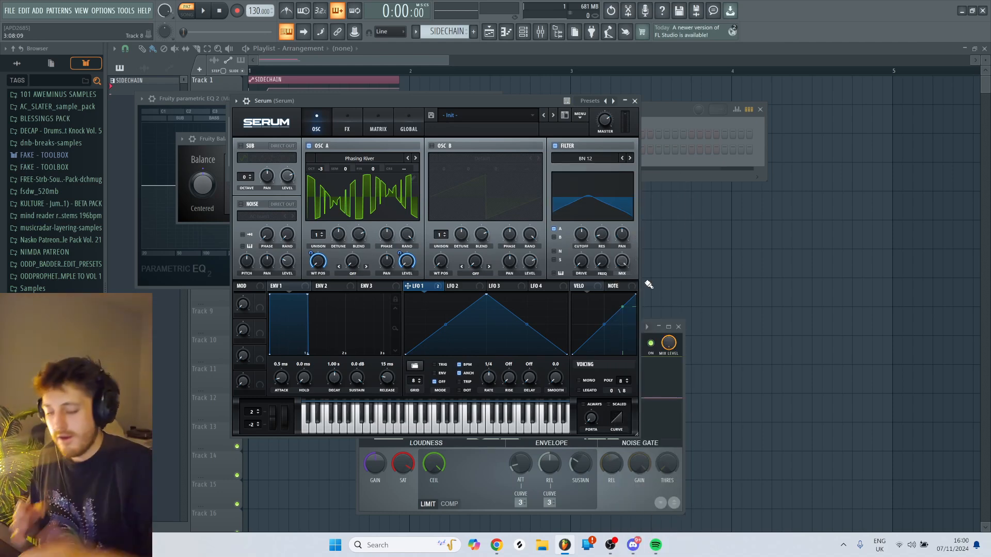
key("n")
key("d")
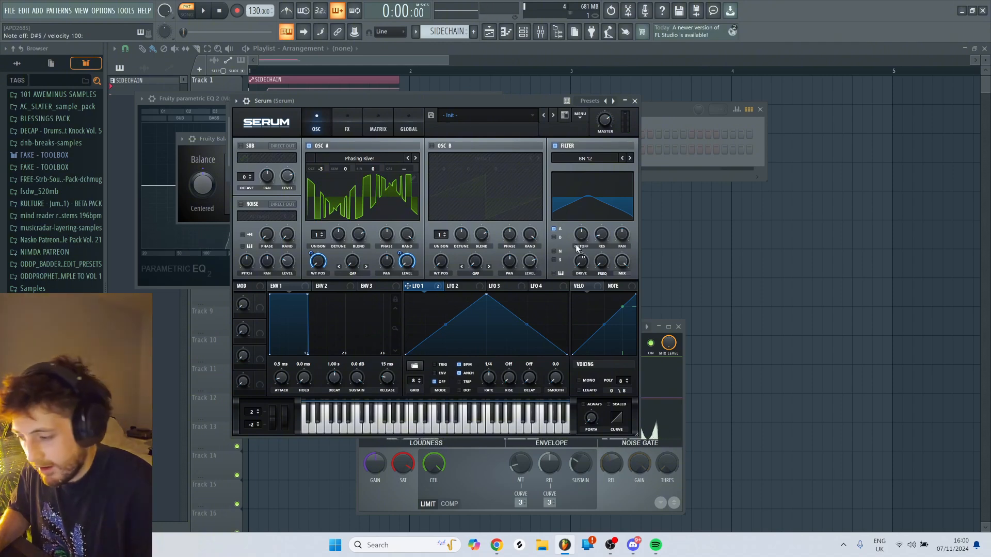
mouse_move(579, 235)
left_mouse_down()
mouse_move(582, 262)
mouse_move(581, 242)
left_mouse_up()
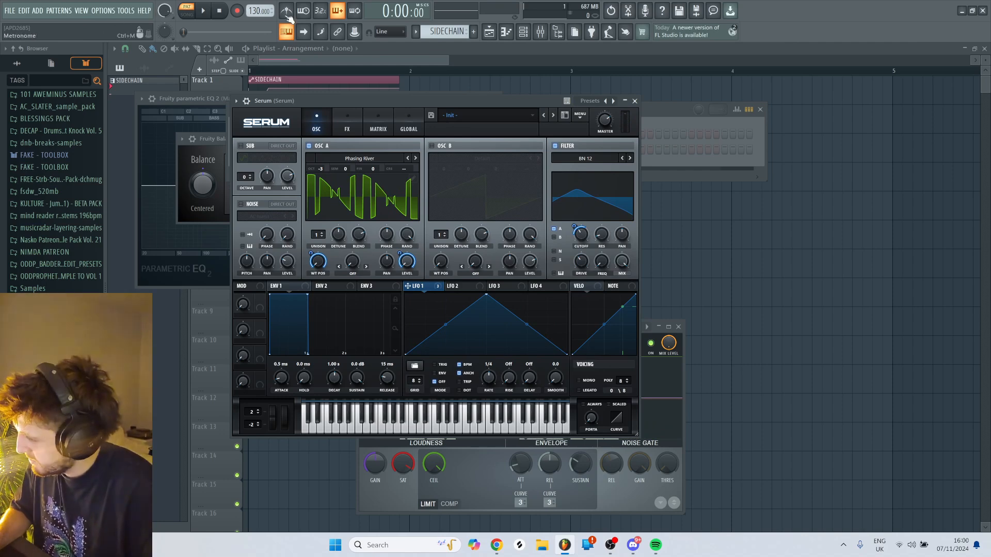
- Set the project tempo to 150 BPM and change oscillator A's wavetable to Rib Cage
right_click(257, 11)
left_click(361, 88)
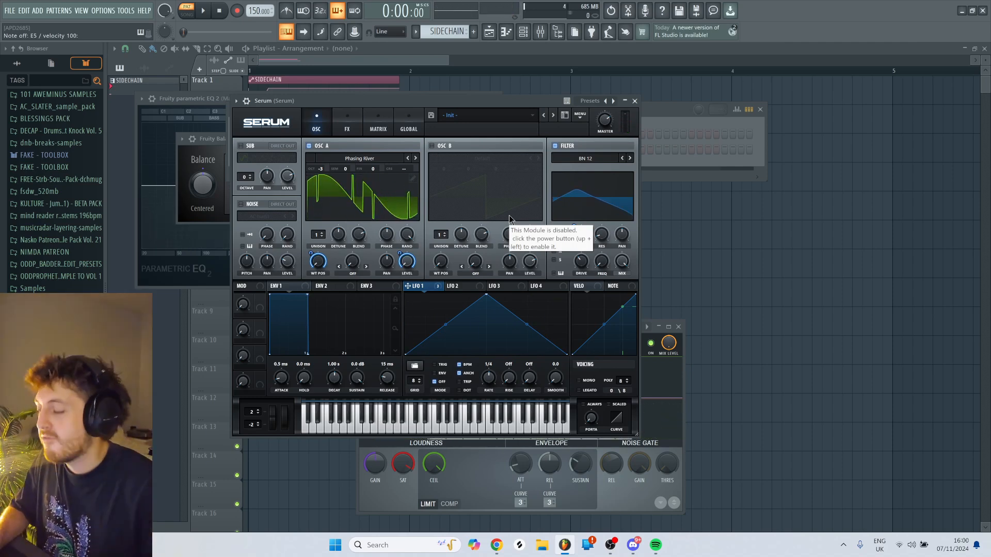
left_click(415, 159)
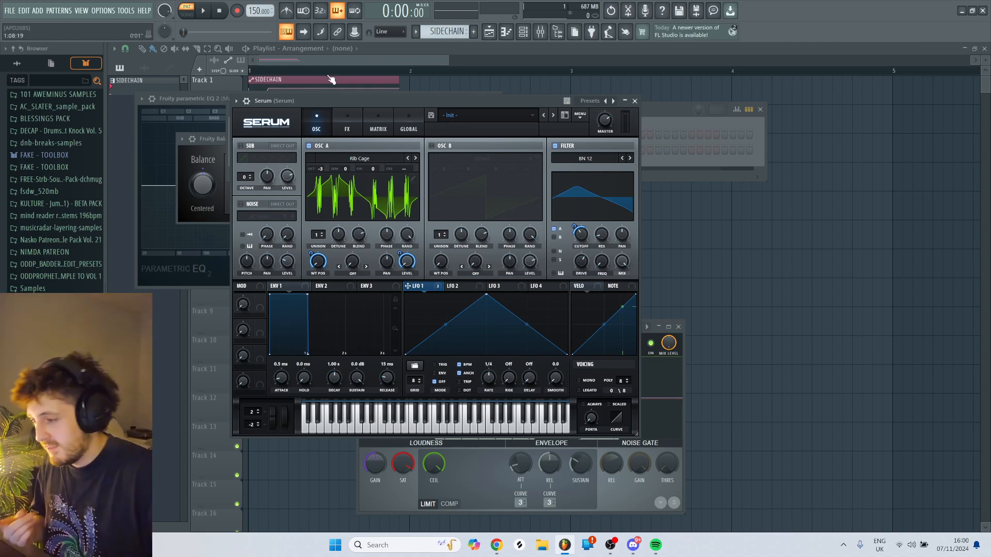
- Show the mixer maximized and open the Multipass effect on the Serum track
left_click(338, 123)
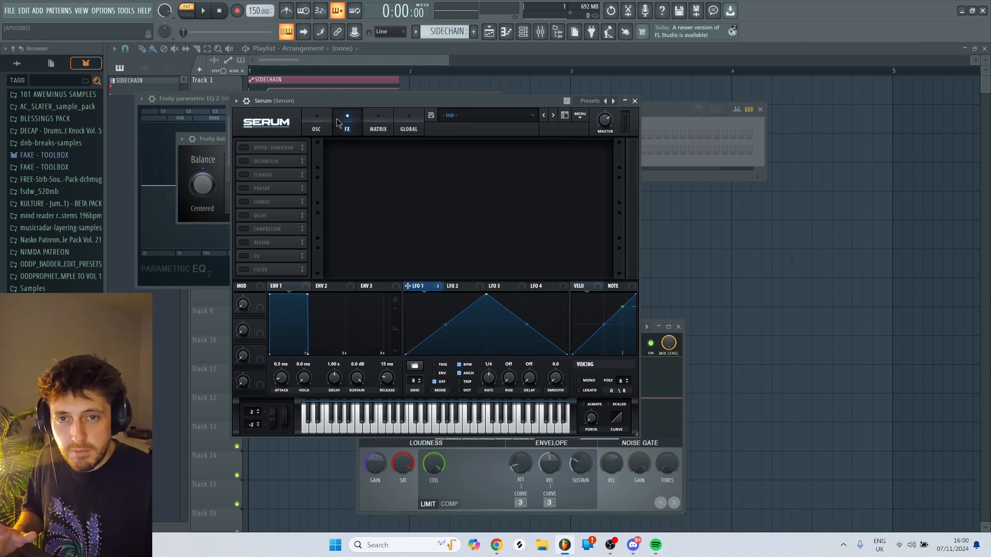
left_click(318, 124)
left_click(525, 32)
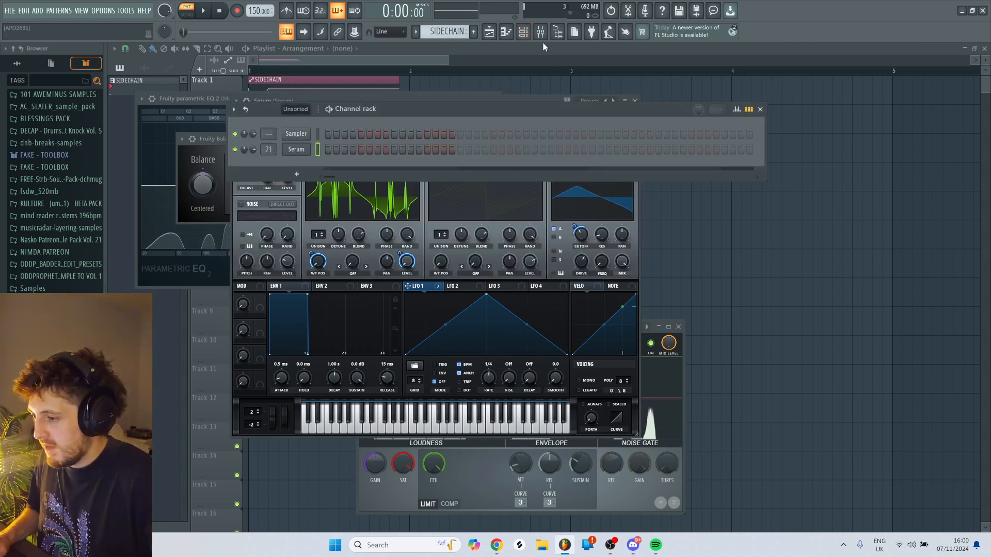
left_click(540, 32)
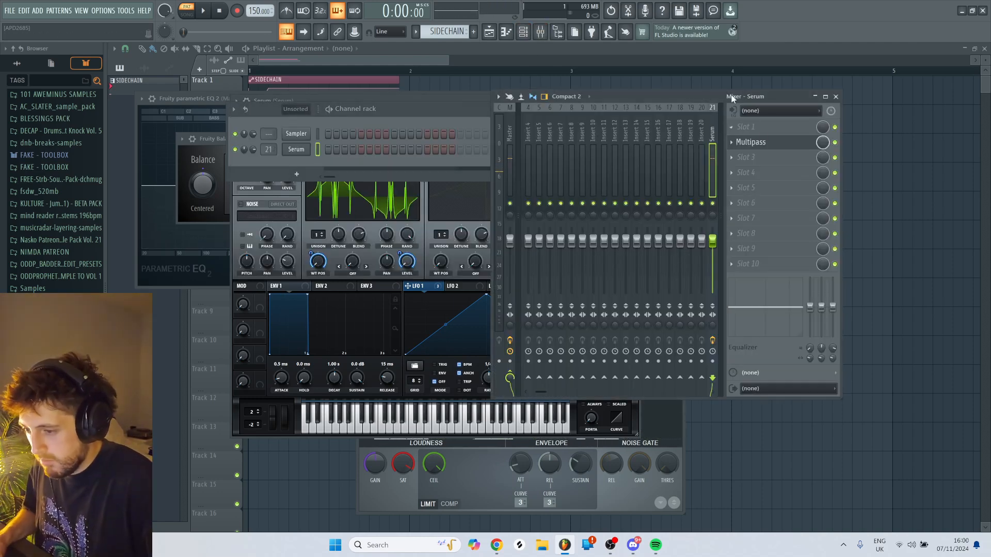
left_click_drag(733, 99, 497, 112)
double_click(553, 113)
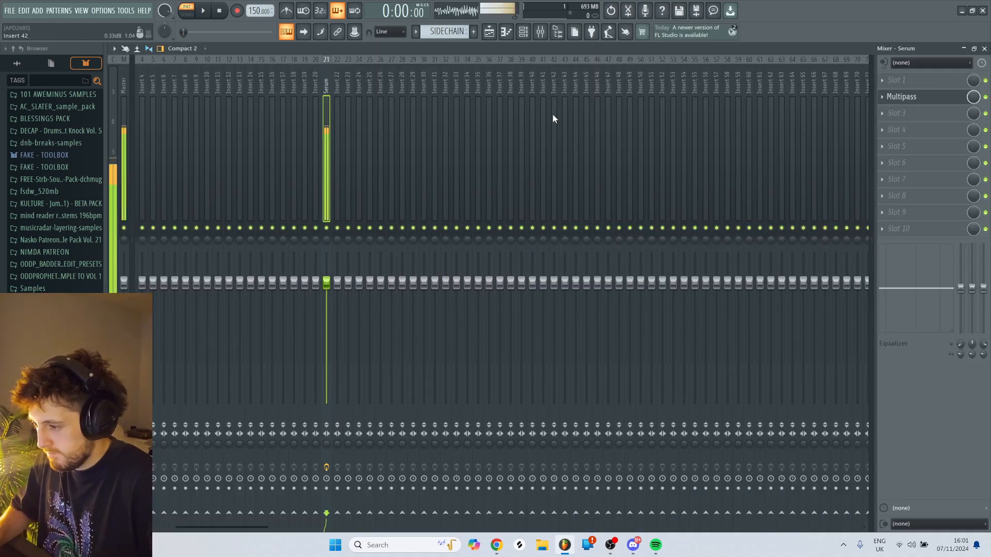
left_click(929, 99)
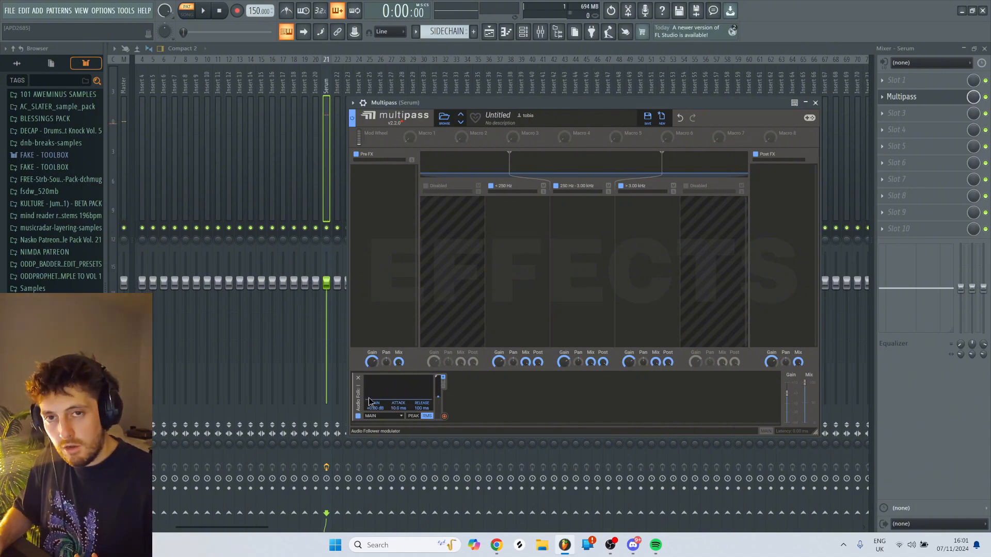
- Add a Frequency Shifter to Multipass's 250 Hz to 3.00 kHz band
key("e")
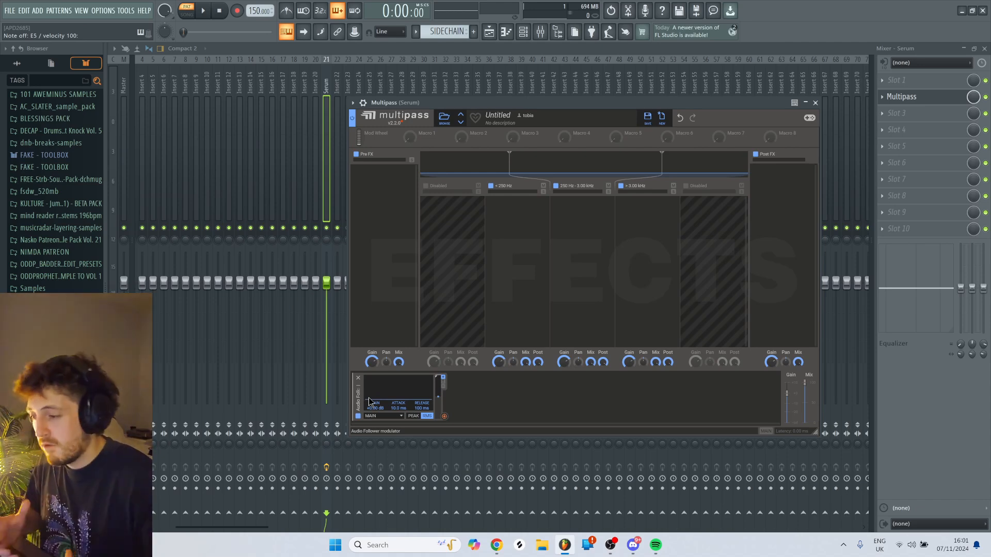
left_click(643, 257)
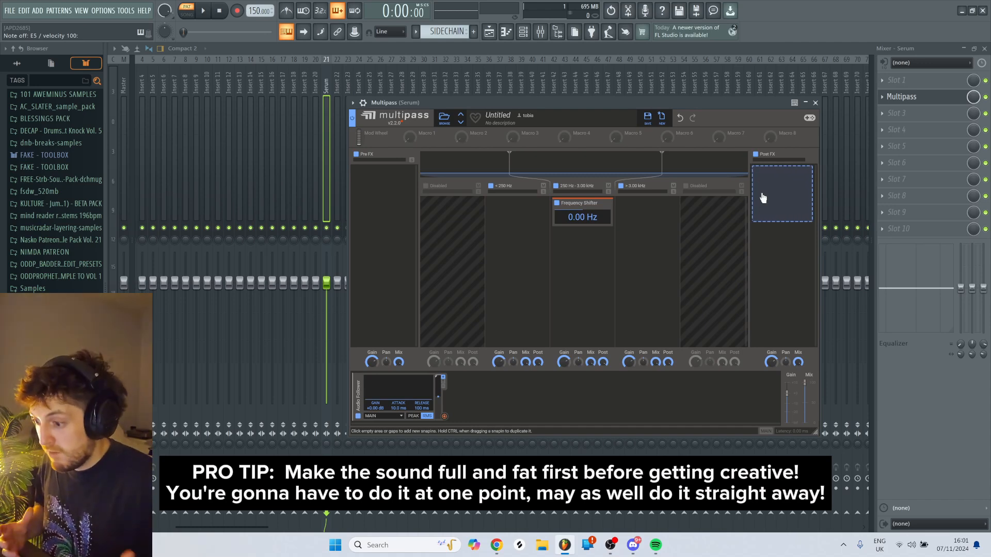
- Add a nested Multipass to the Post FX section and load its N.O.T.T. preset from the favorites
left_click(763, 198)
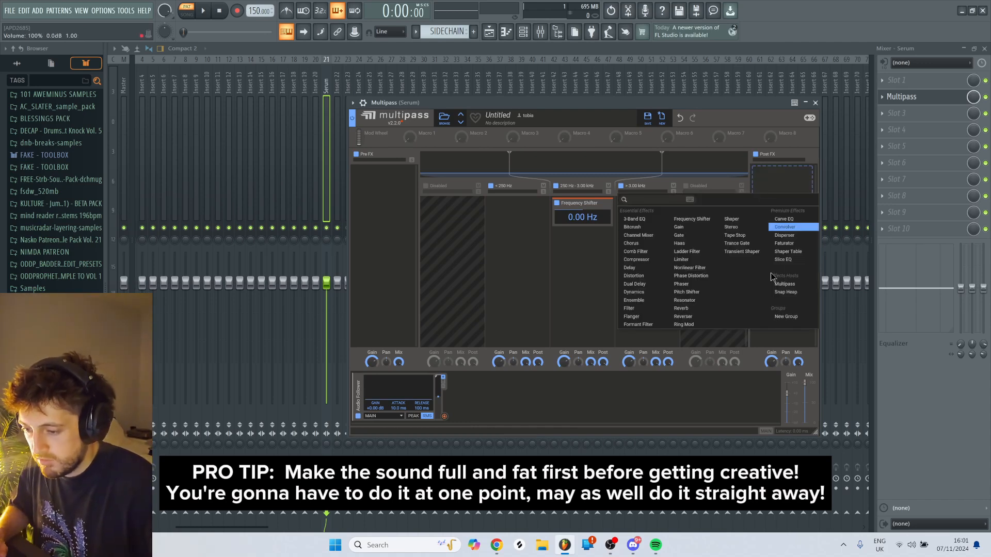
left_click(784, 284)
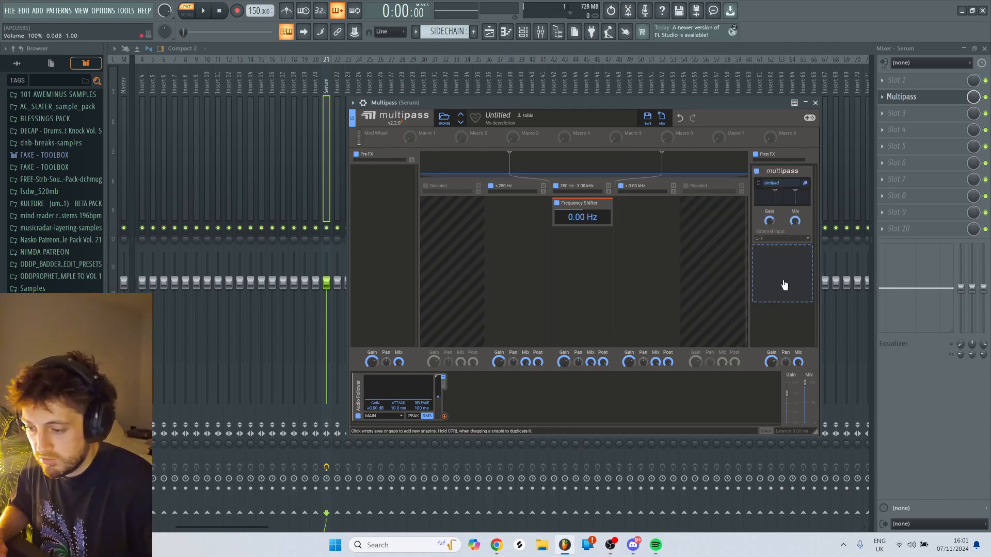
left_click(807, 184)
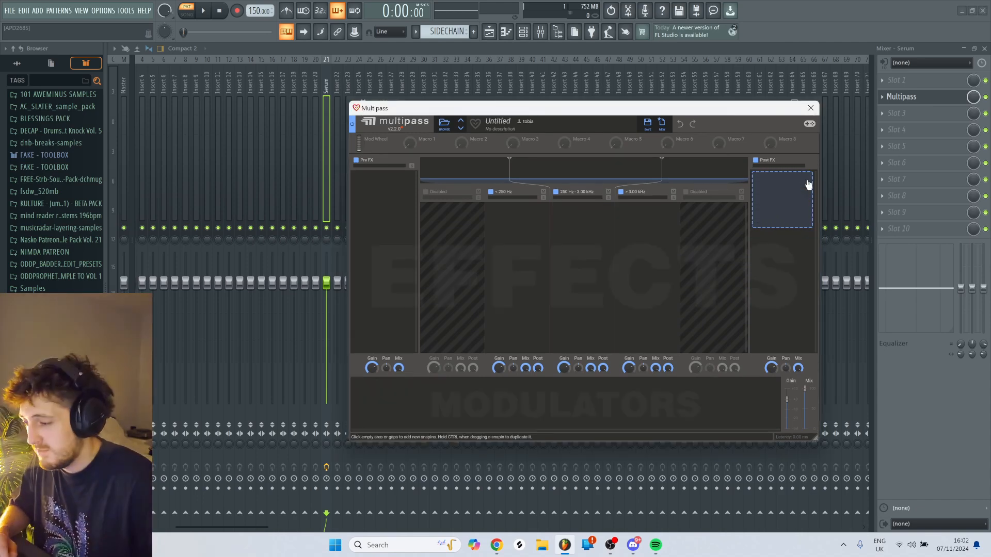
left_click(444, 124)
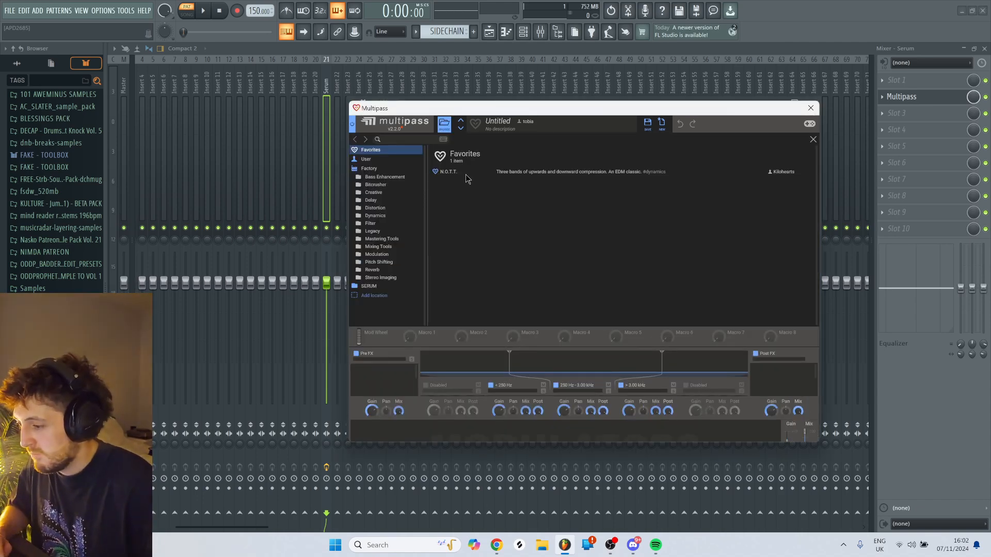
left_click(465, 175)
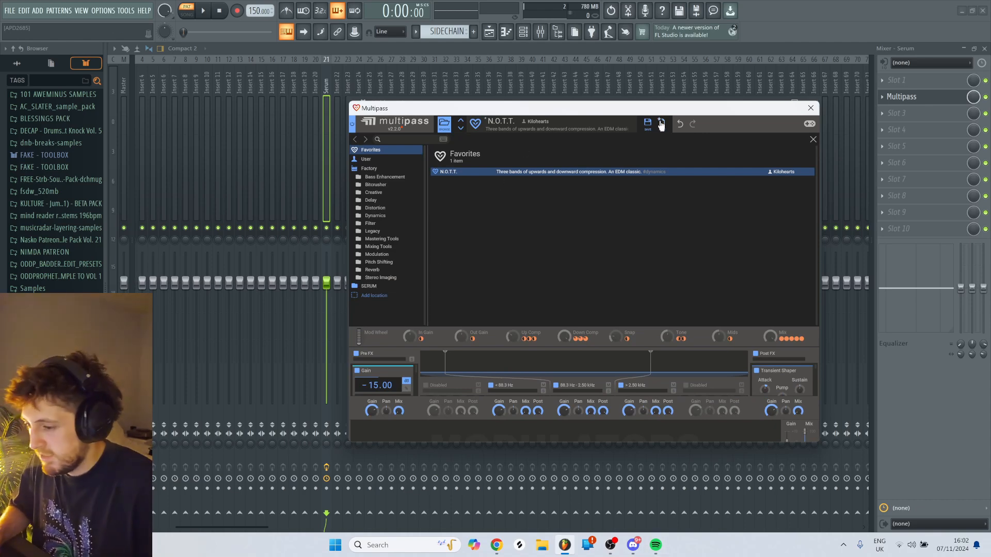
- Add a Shaper below the nested N.O.T.T. Multipass in Post FX and audition the bass
left_click(699, 317)
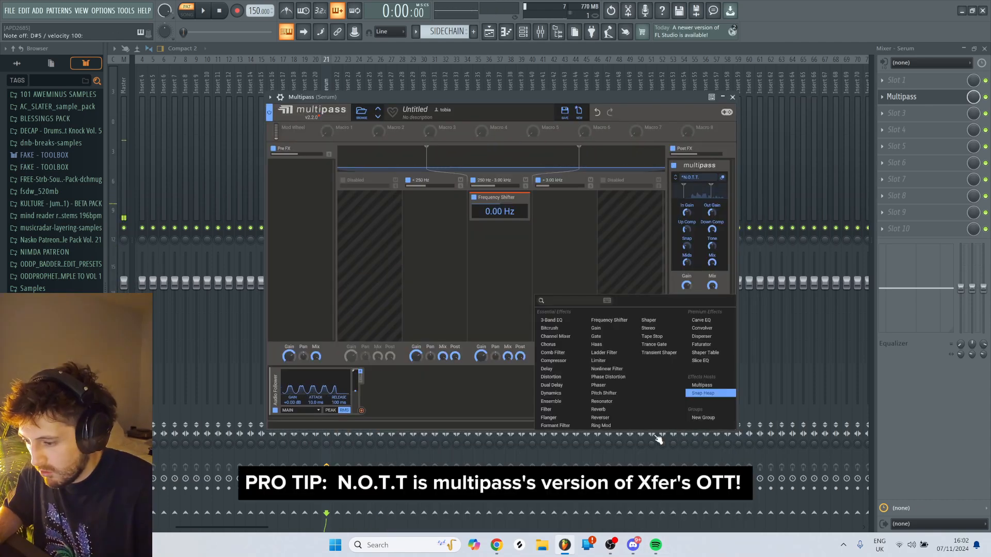
left_click(665, 320)
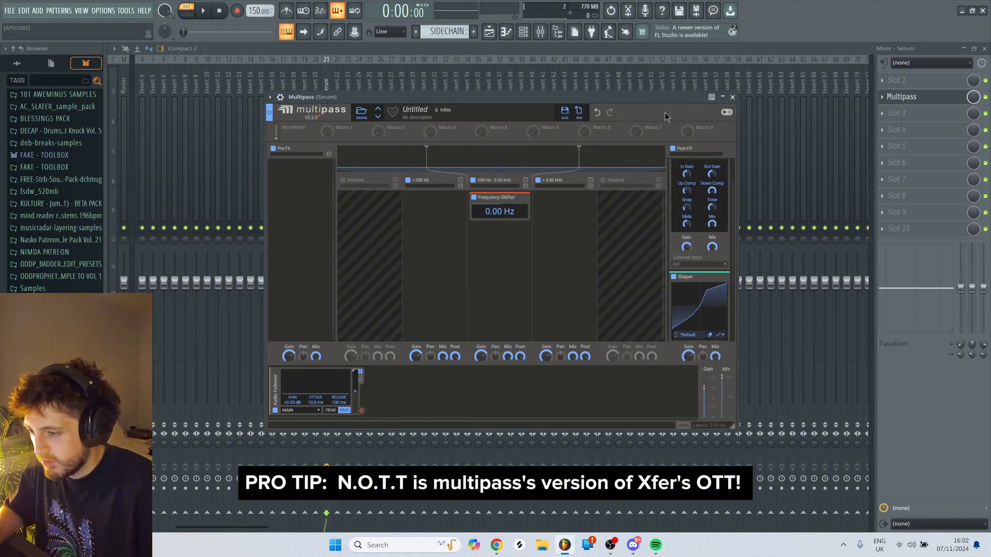
key("z")
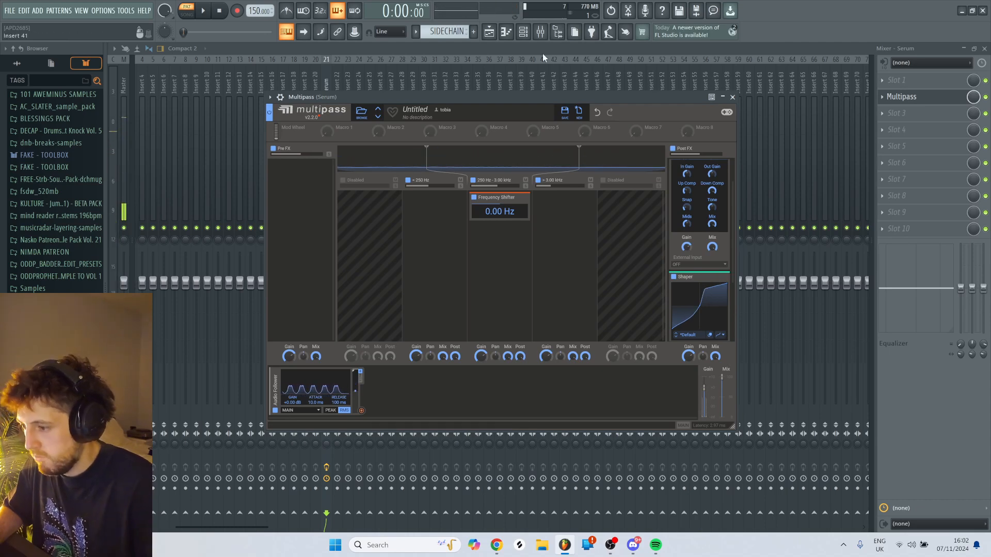
left_click(532, 37)
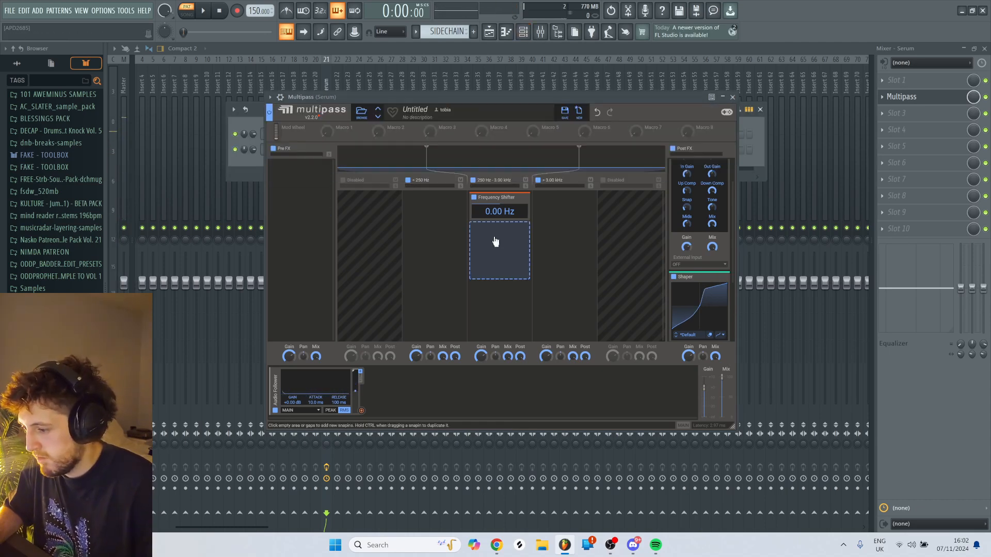
- Add a Convolver below the Frequency Shifter and load the Modern Church impulse response from the factory Spaces Real folder
left_click(495, 239)
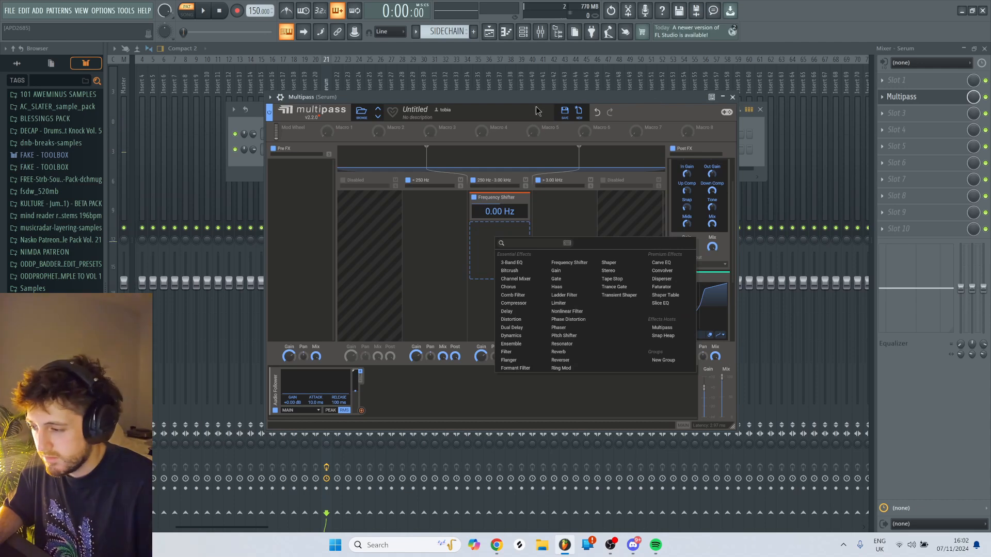
left_click(539, 180)
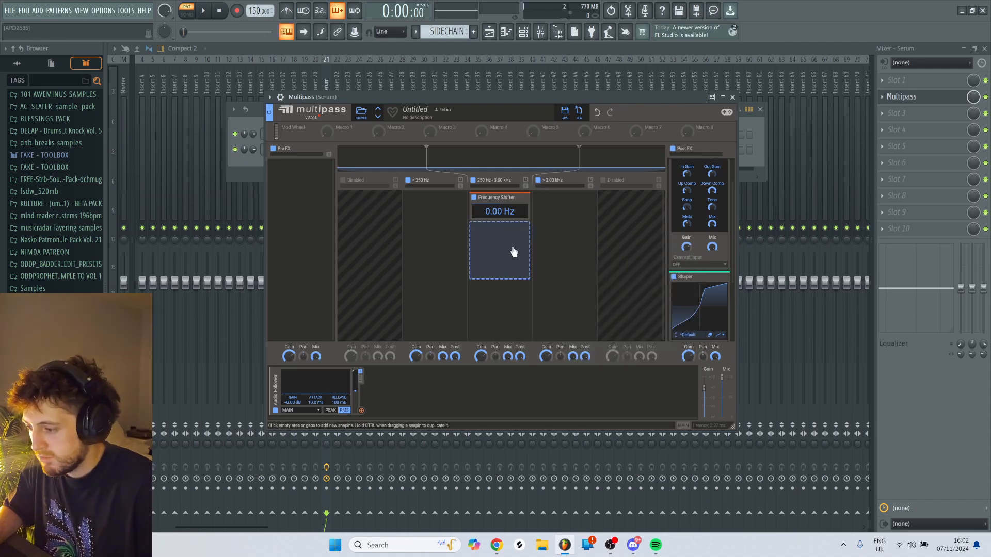
left_click(515, 250)
left_click(692, 284)
left_click(491, 272)
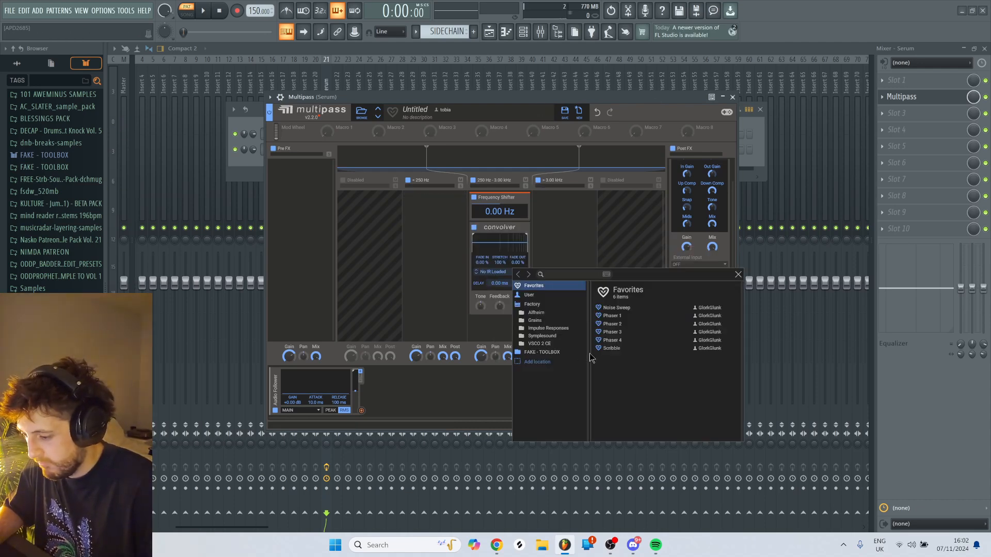
left_click(552, 329)
left_click(633, 380)
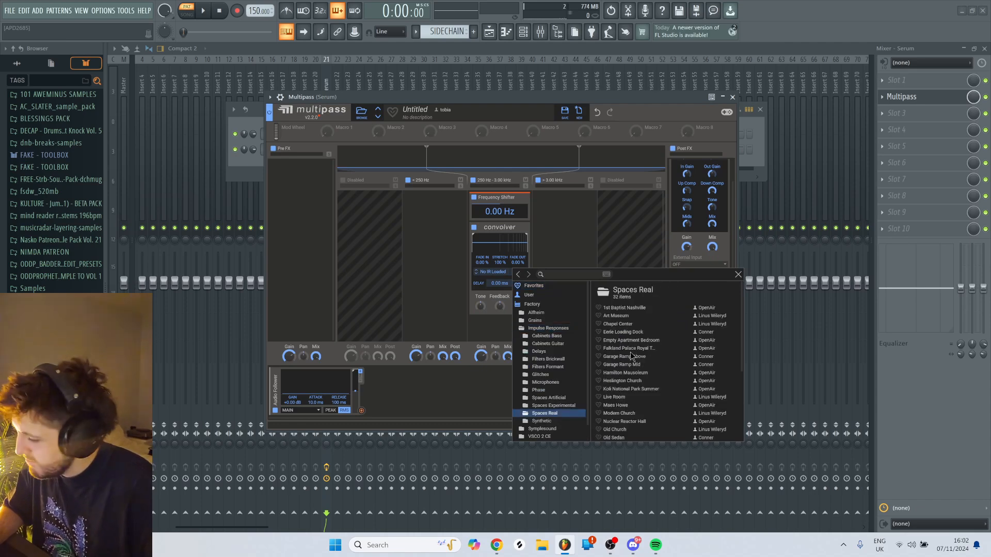
left_click(634, 350)
left_click(643, 374)
left_click(632, 413)
left_click(552, 98)
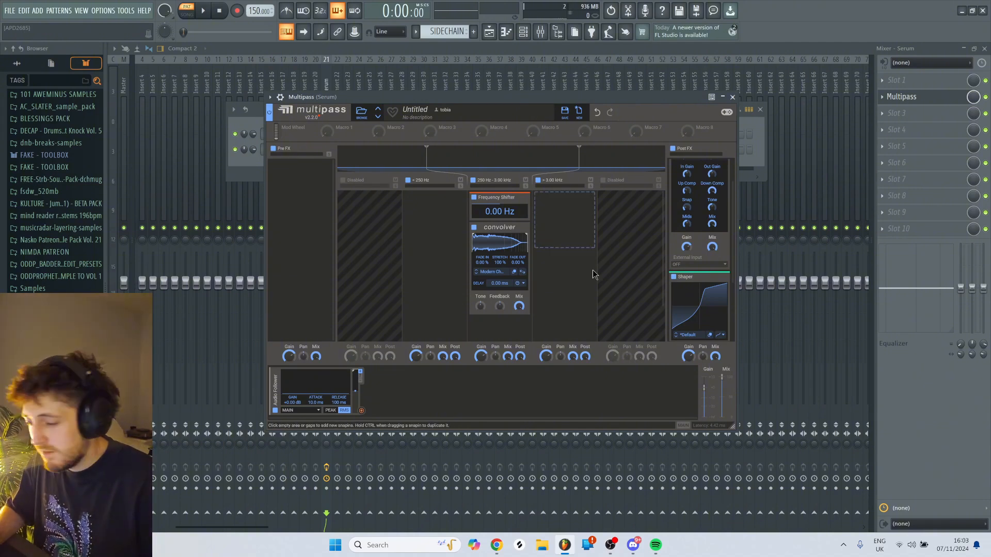
- Trim both ends of the Convolver's impulse response, set its fade out to 100 %, and lower its mix
left_click_drag(526, 246, 510, 246)
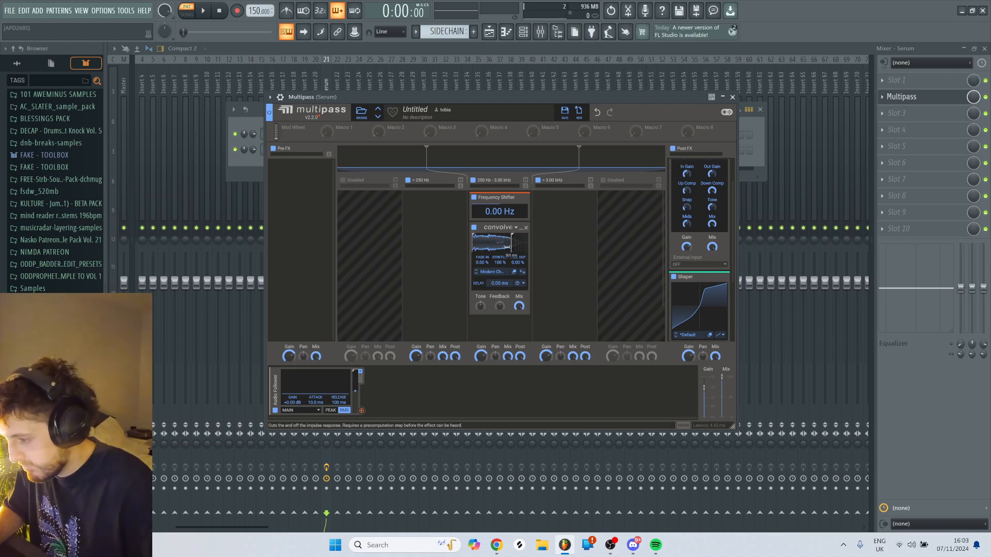
left_click(519, 99)
key("c")
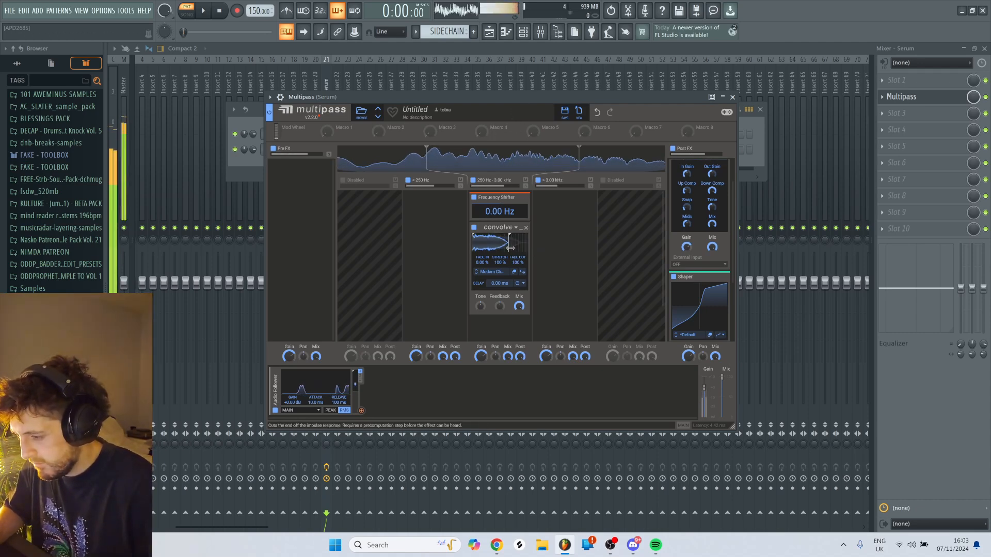
mouse_move(495, 241)
left_mouse_down()
mouse_move(496, 250)
mouse_move(500, 240)
left_mouse_up()
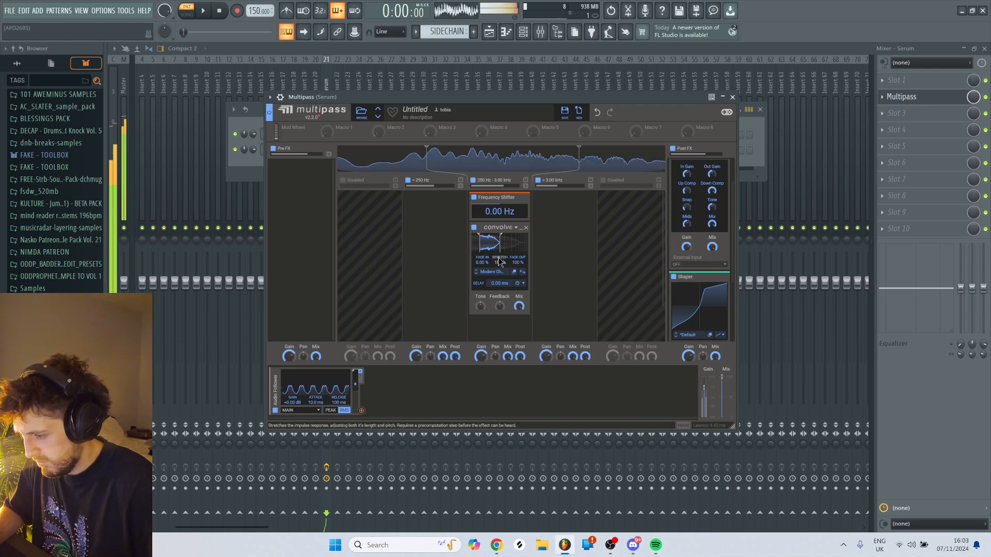
left_click_drag(519, 307, 519, 336)
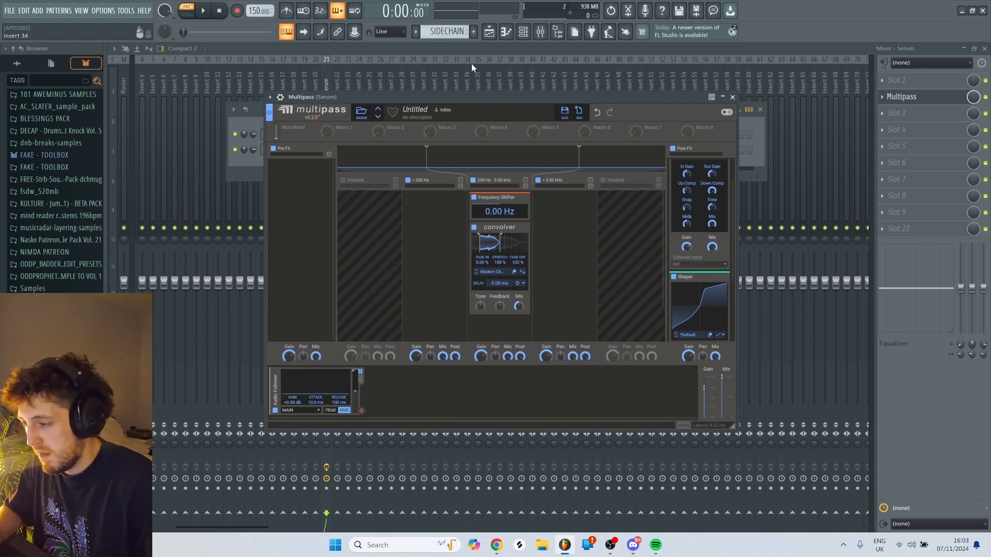
- Set the Audio Follower's gain to +9.70 dB and start assigning it to the Frequency Shifter's frequency
left_click_drag(293, 402, 293, 382)
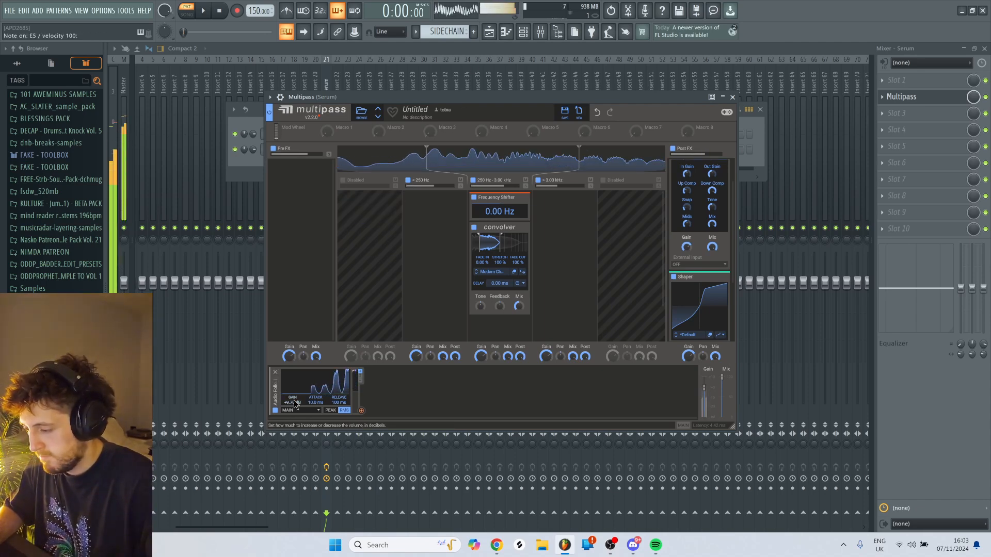
left_click(362, 413)
left_click(499, 220)
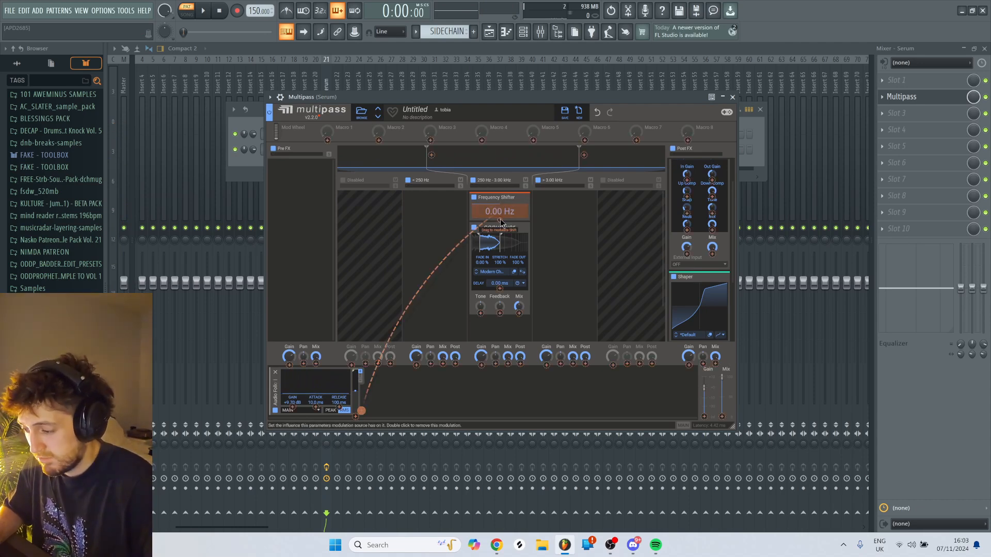
left_click(507, 98)
key("c")
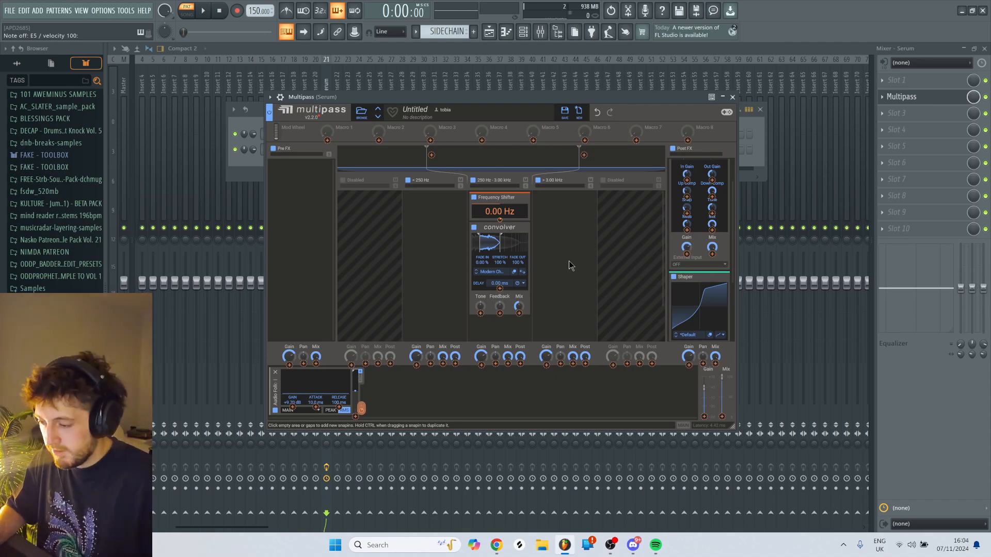
- Play test notes and examine LFO 1 and its modulated parameters in Serum
key("c")
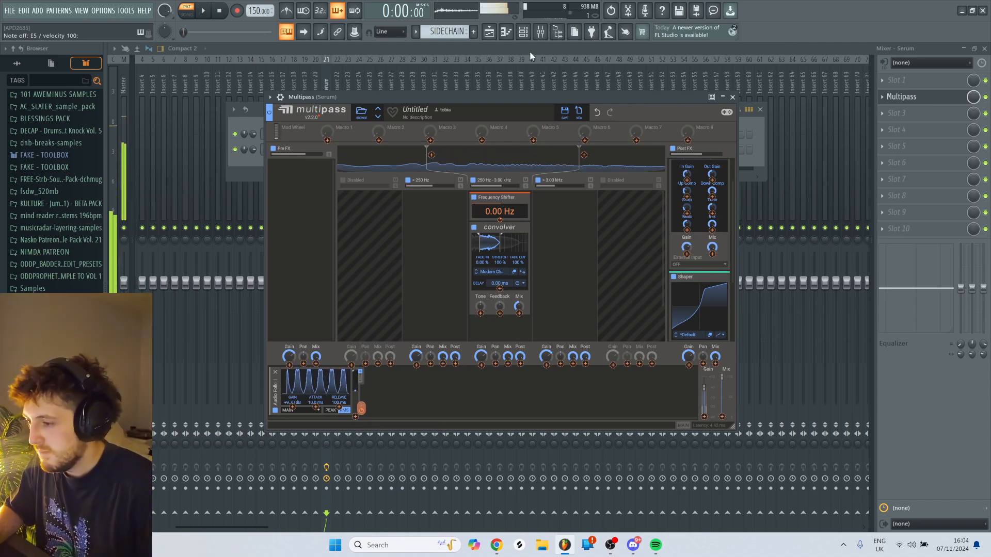
left_click(524, 32)
left_click(297, 150)
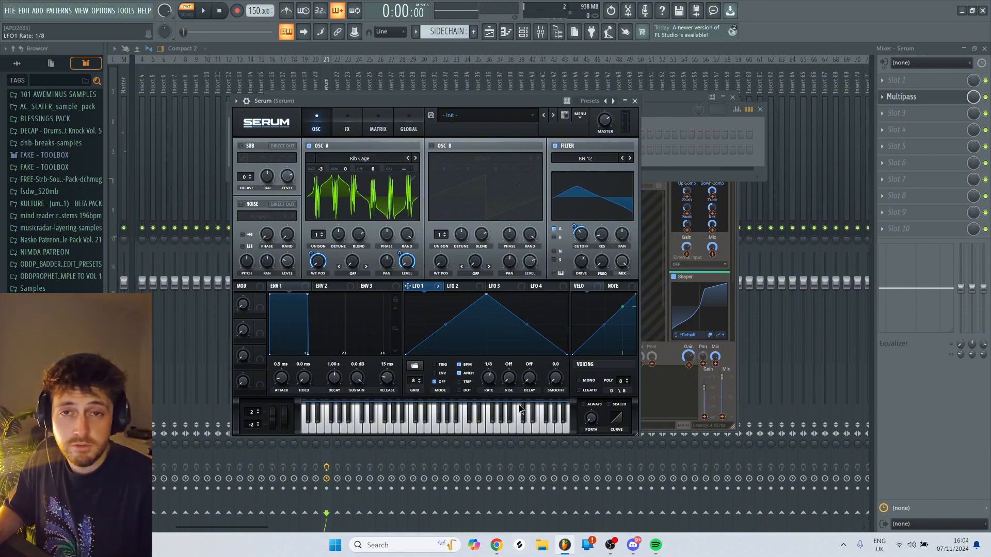
key("c")
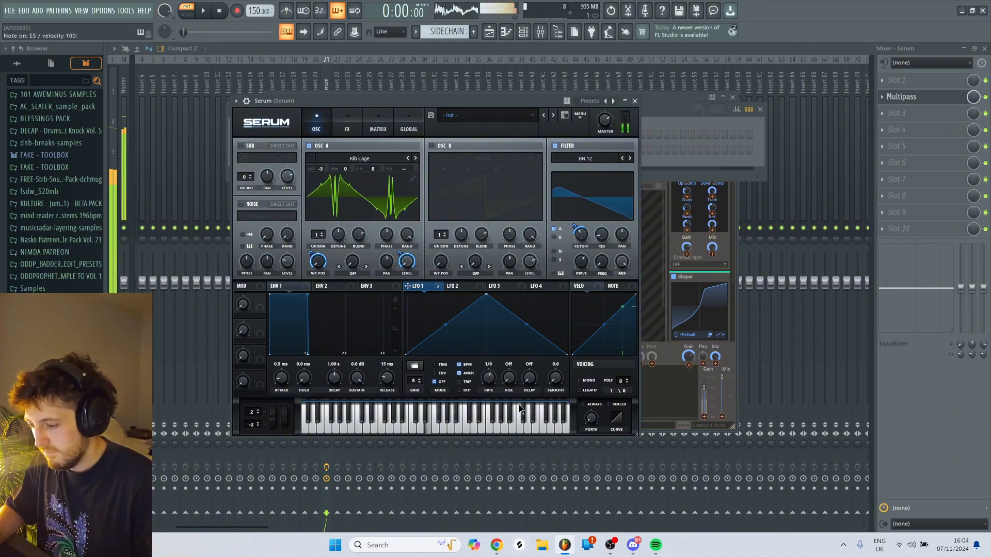
- Close Serum and set the Frequency Shifter to −23.3 Hz with the Audio Follower modulating it
left_click(635, 101)
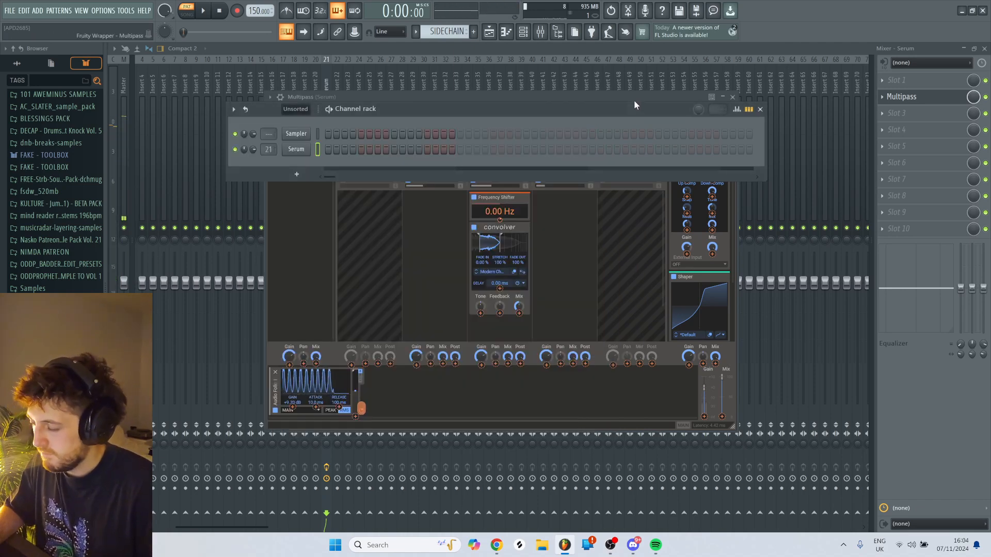
left_click_drag(503, 212, 509, 220)
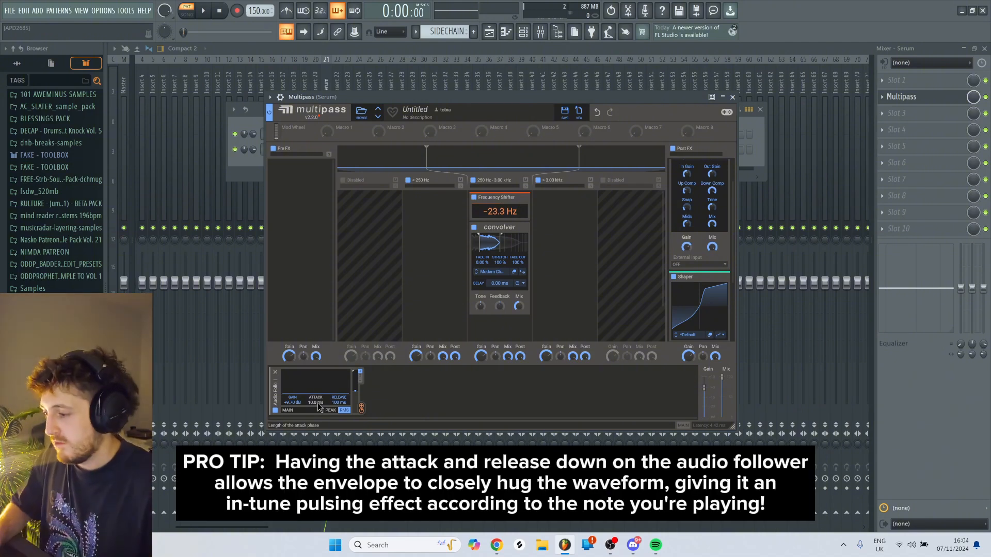
- Reshape Serum's LFO 1 from a triangle into a nearly flat mid-height line that drops to zero near its end
left_click(246, 164)
left_click(298, 150)
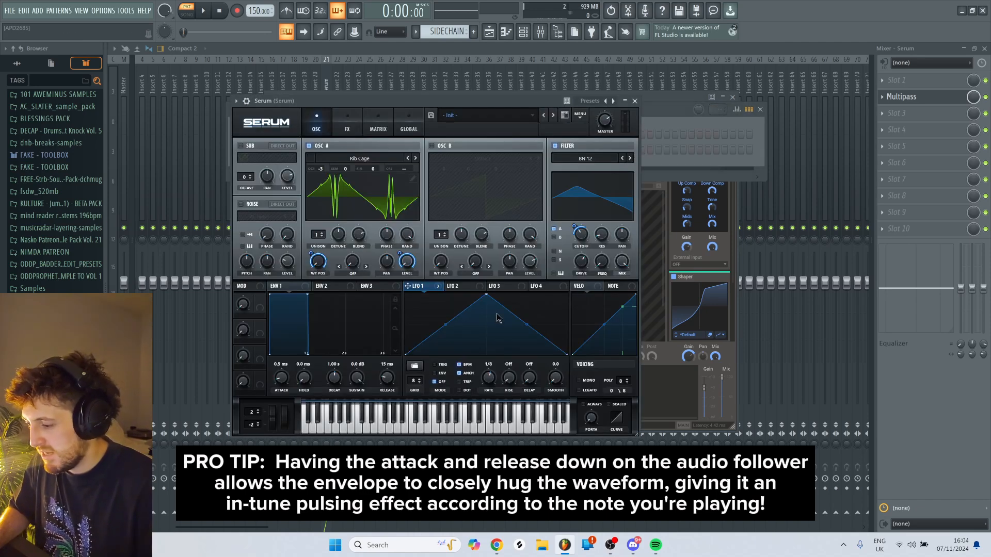
left_click_drag(486, 295, 392, 320)
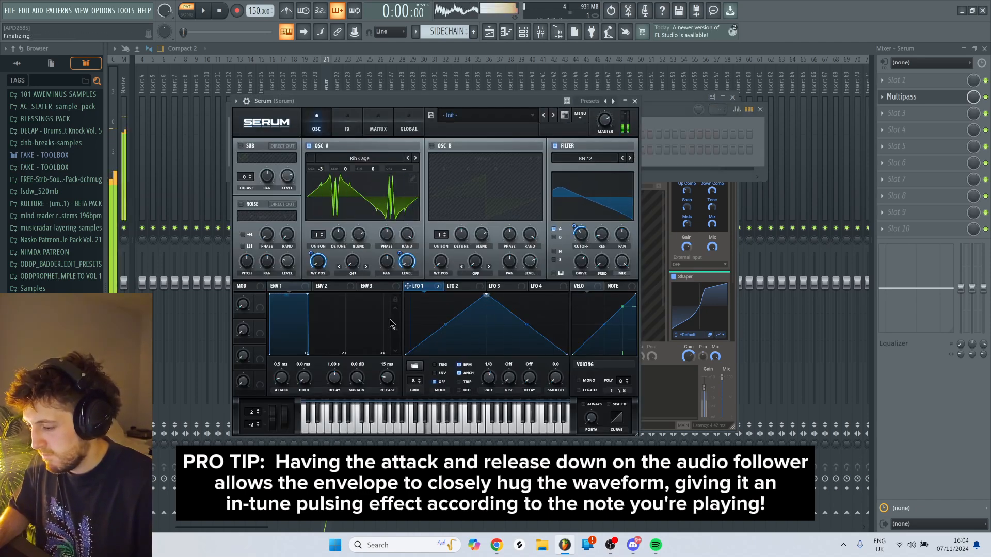
double_click(525, 319)
left_click_drag(526, 319, 544, 322)
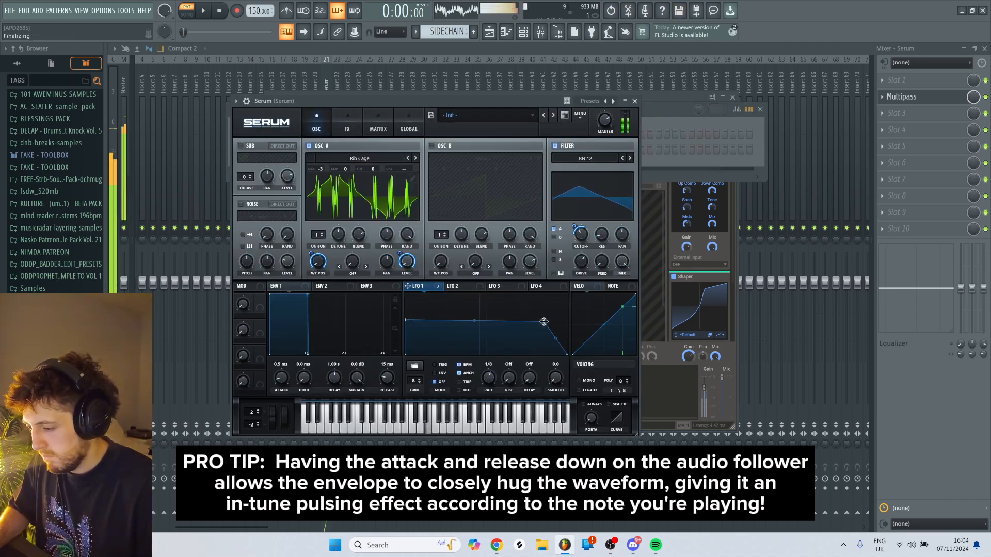
- Set the Audio Follower's release to 0.00 ms in Multipass
left_click(669, 104)
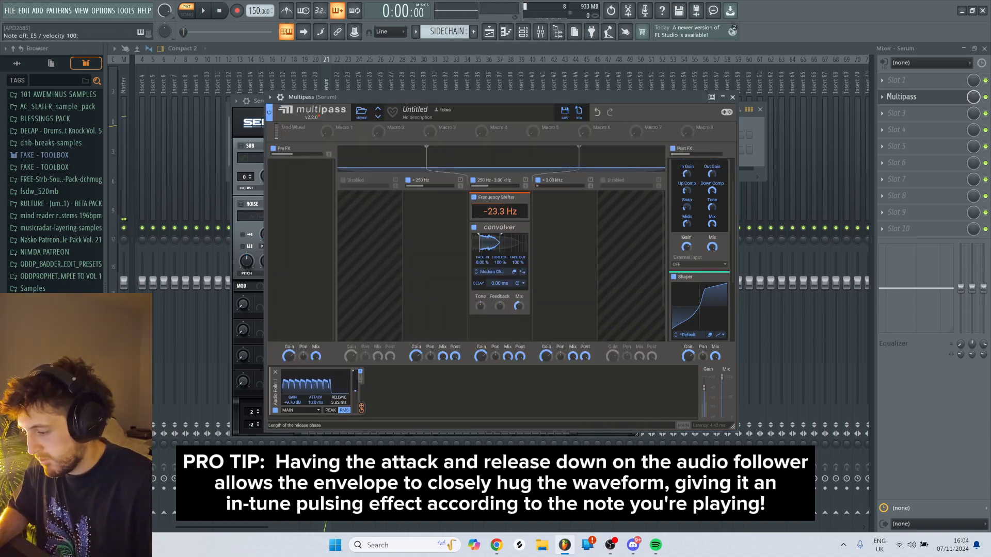
left_click_drag(339, 403, 339, 417)
- Reopen Serum and set LFO 1's rate to bar
left_click(524, 32)
left_click(289, 149)
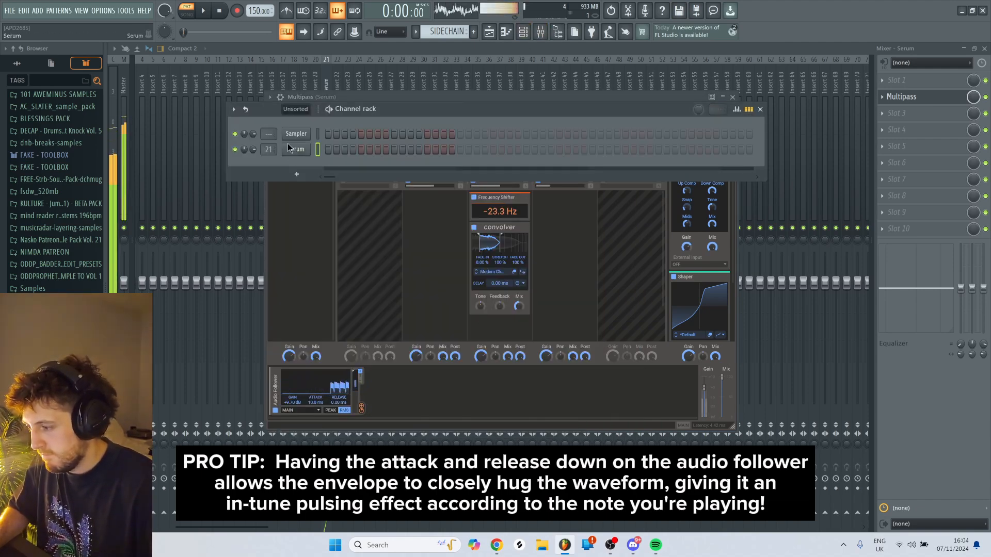
left_click(289, 148)
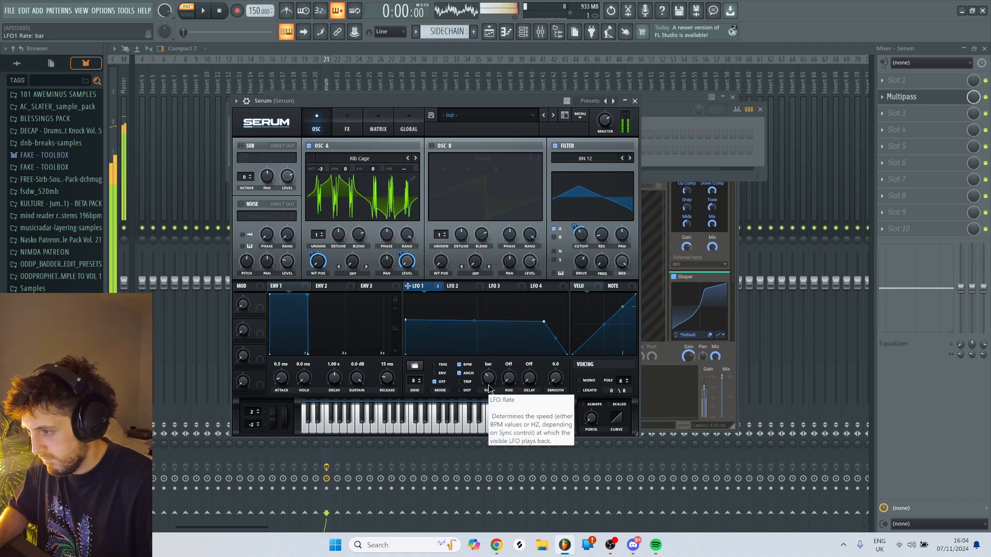
- Return to Multipass, audition the bass with test notes, and move the Multipass window aside
left_click(651, 220)
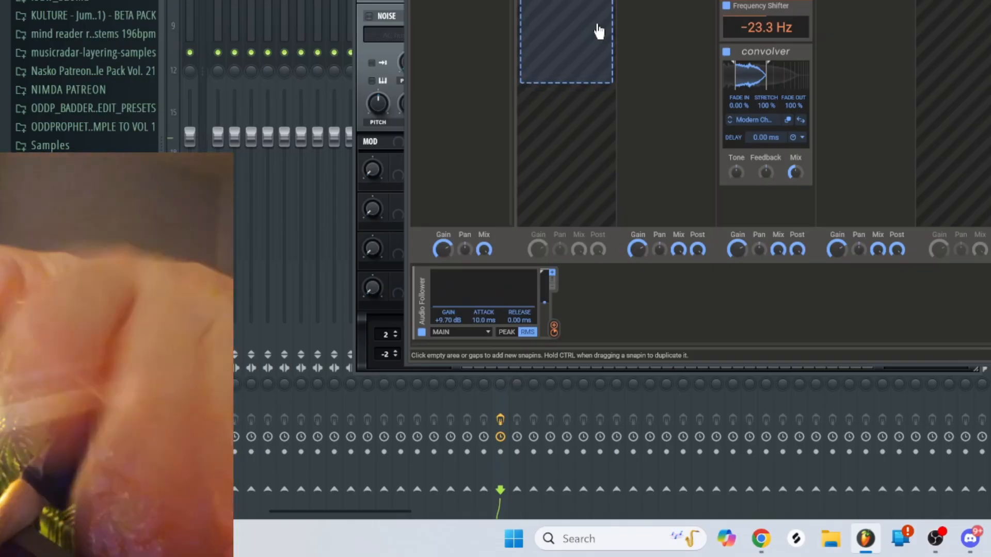
key("c")
key("c")
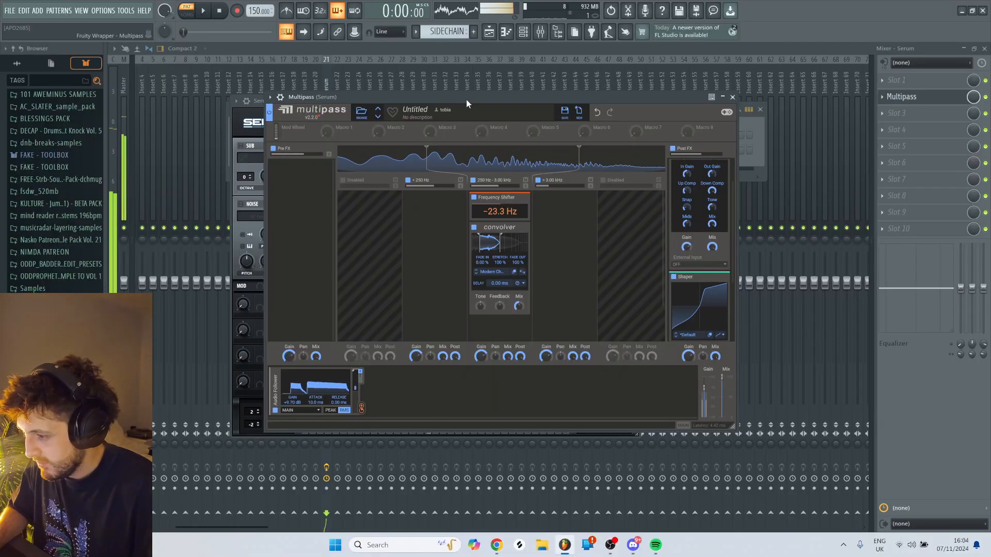
left_click_drag(466, 99, 515, 96)
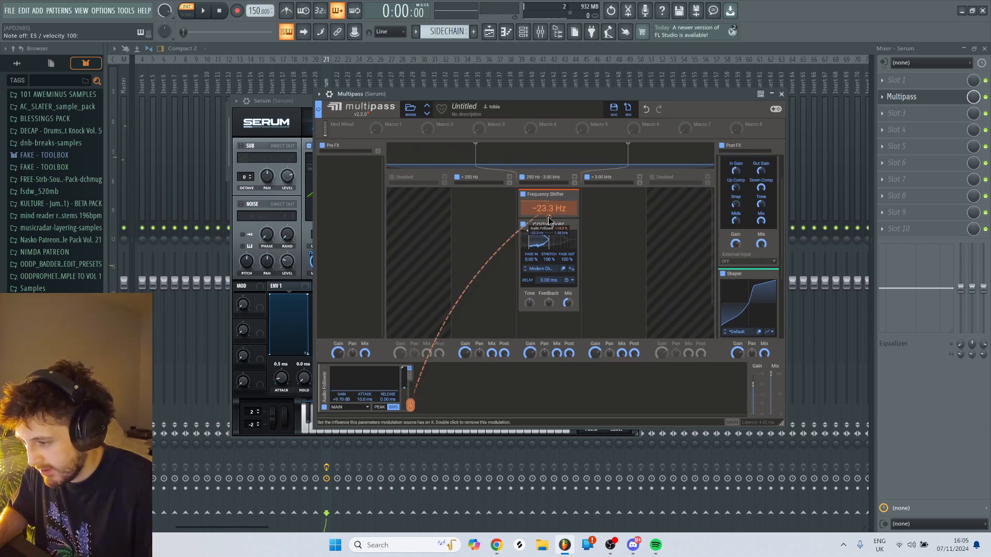
- Adjust the Audio Follower's modulation amount on the Frequency Shifter while playing a test note
key("c")
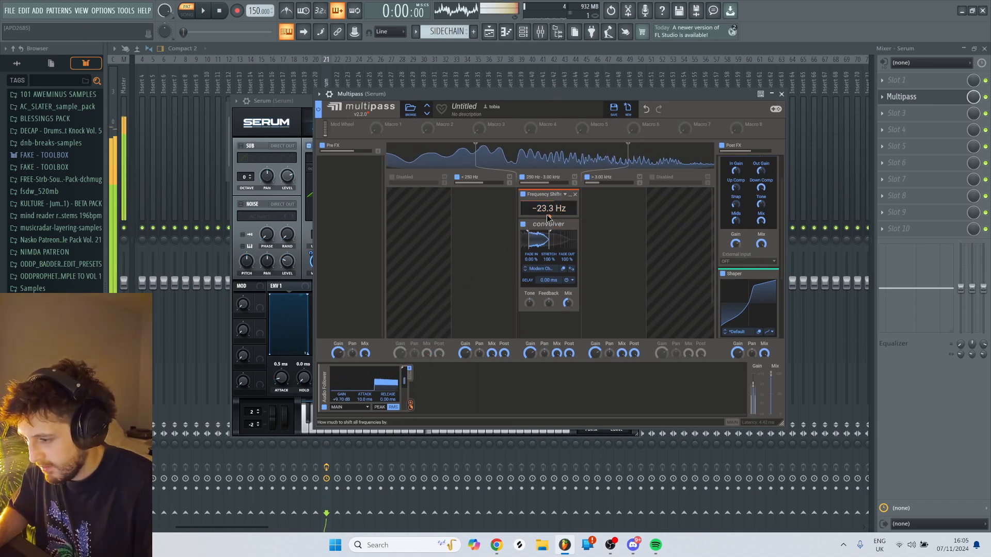
left_click_drag(548, 217, 549, 208)
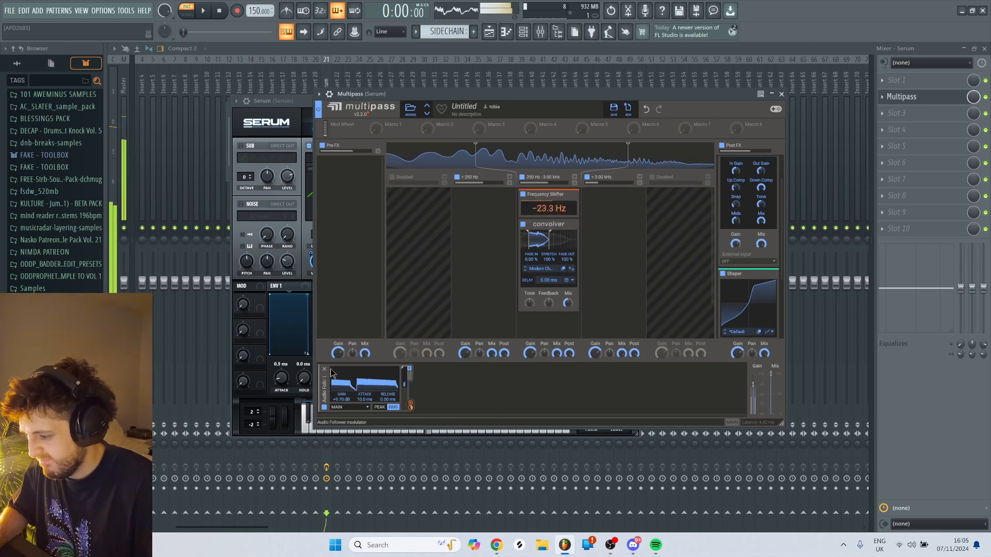
- Return to Serum and reshape LFO 1 to ramp up briefly from zero into a flat mid-height plateau, auditioning with test notes
left_click(301, 101)
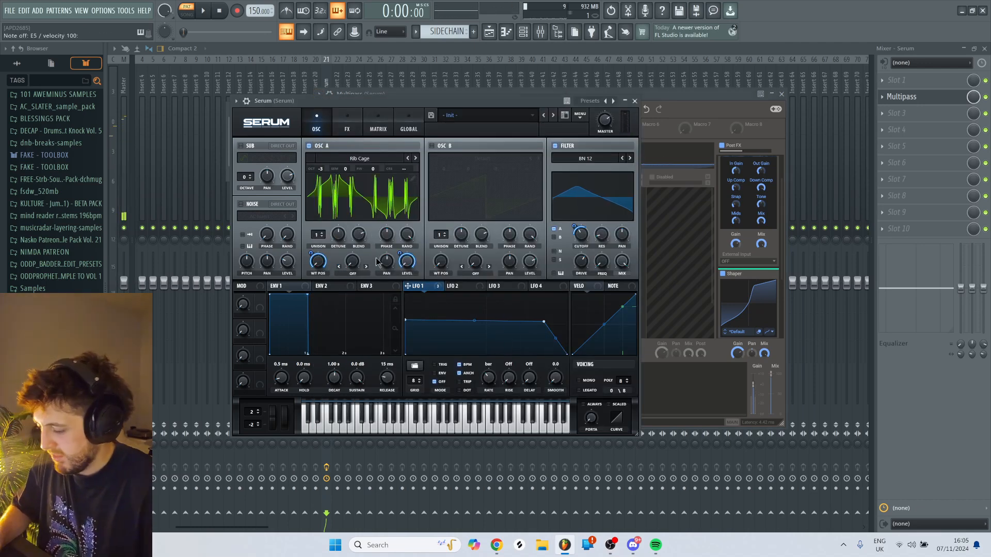
key("m")
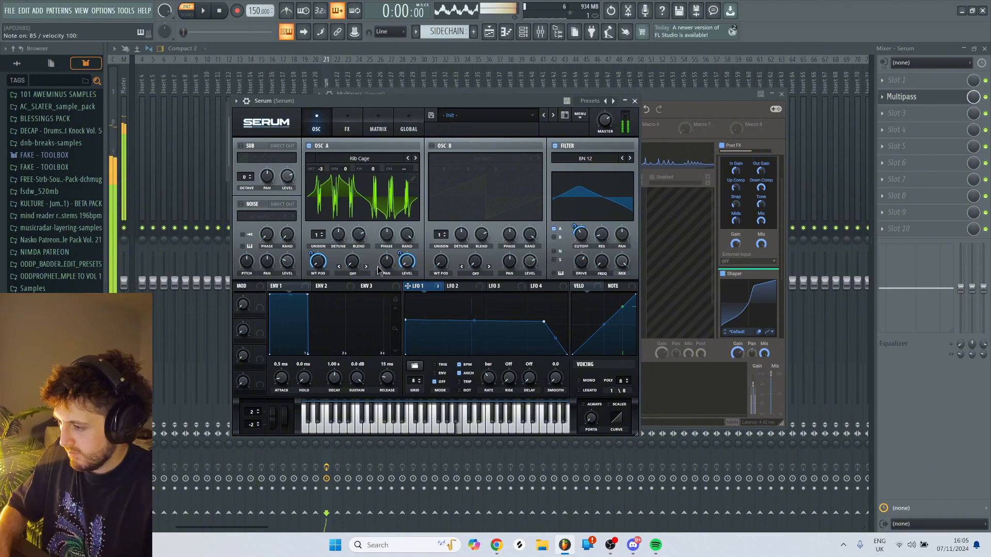
key("x")
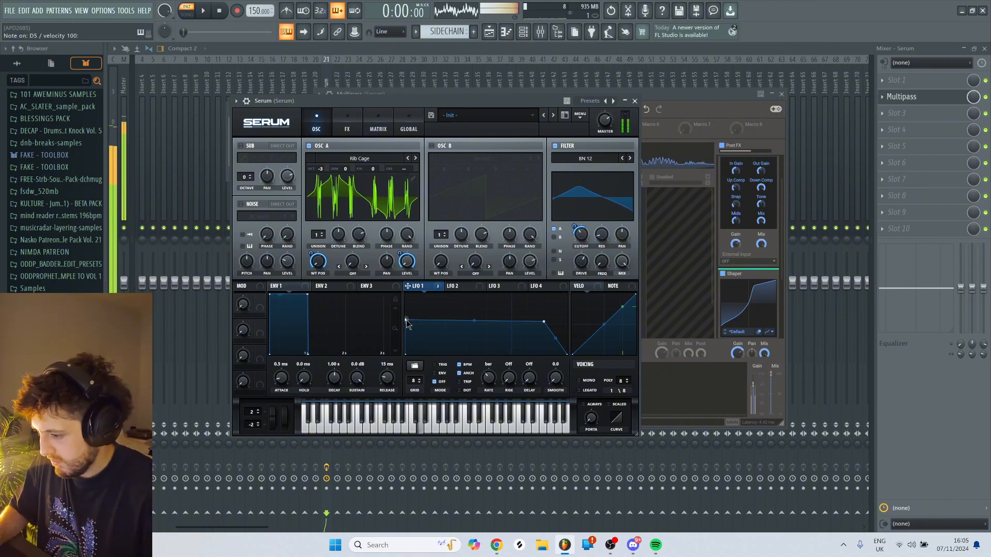
mouse_move(407, 321)
left_mouse_down()
mouse_move(411, 310)
mouse_move(458, 296)
mouse_move(412, 314)
left_mouse_up()
key("c")
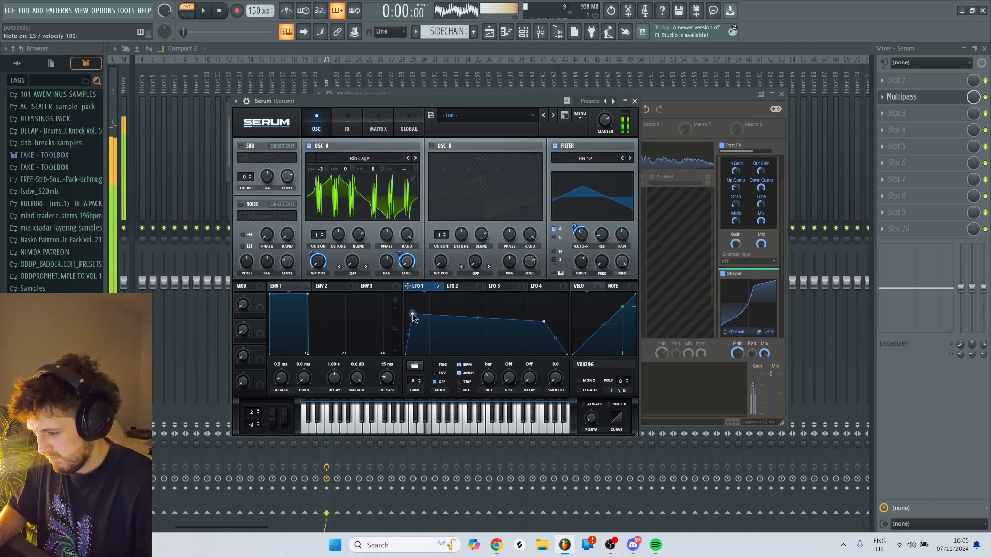
left_click_drag(481, 319, 481, 306)
left_click_drag(412, 314, 414, 319)
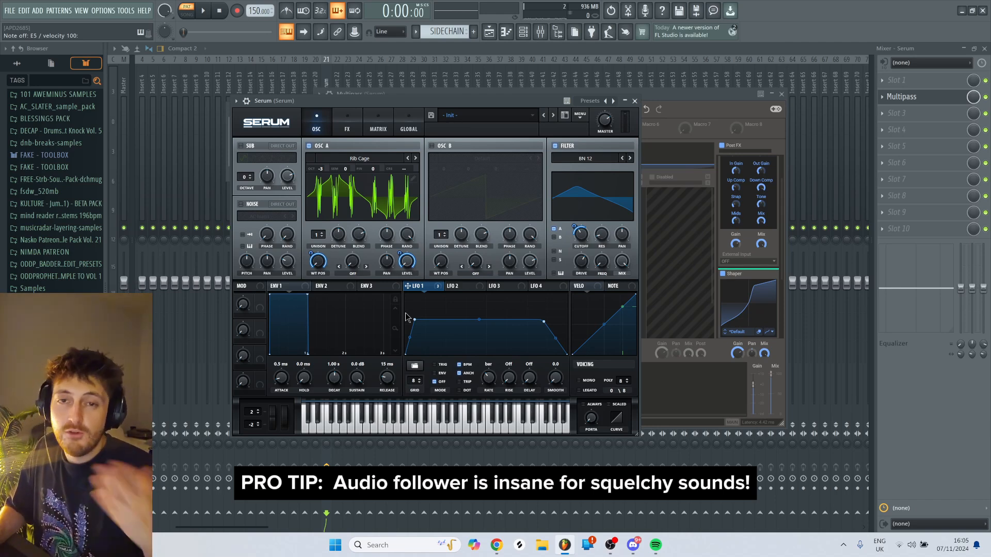
key("c")
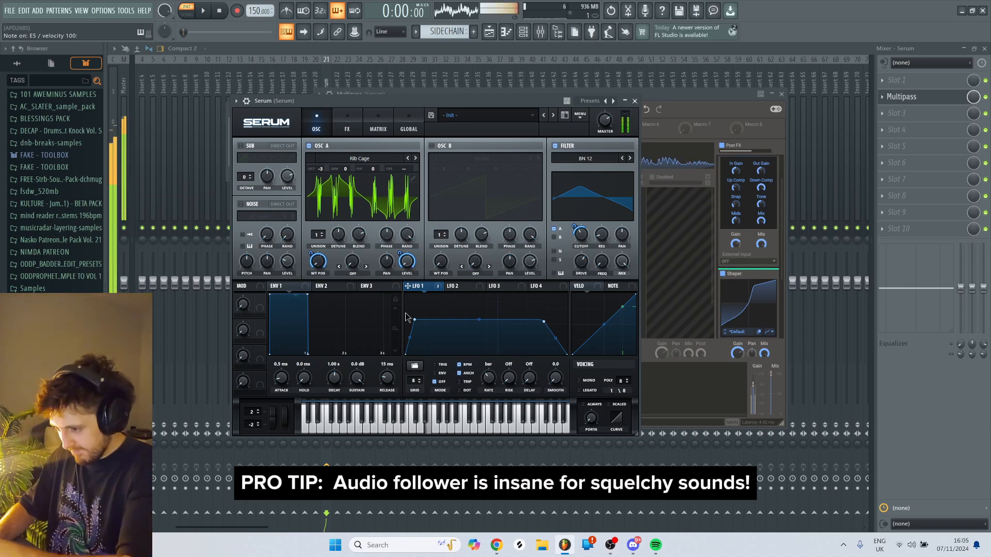
key("m")
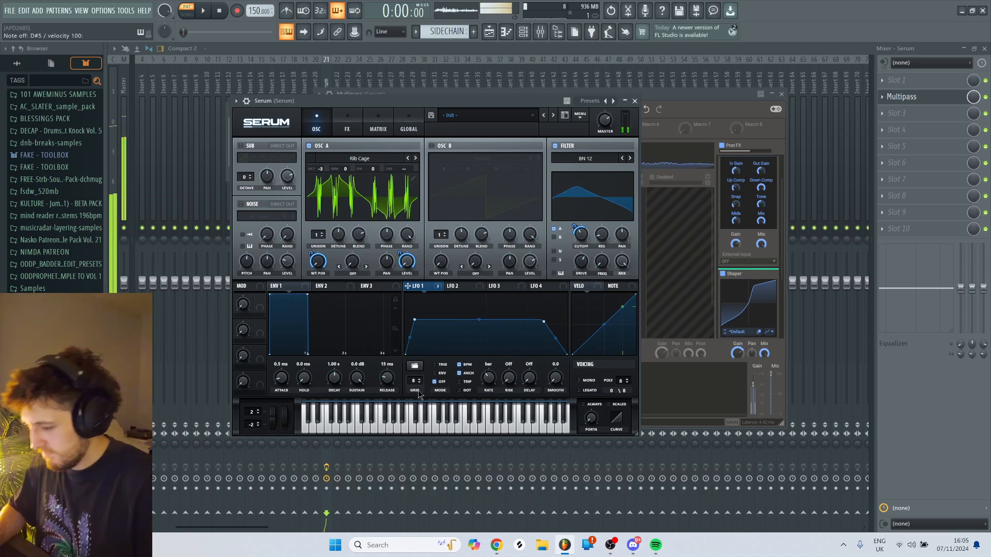
- Set LFO 1 to Trig mode and add a short full-height peak before its plateau while playing test notes
left_click(441, 364)
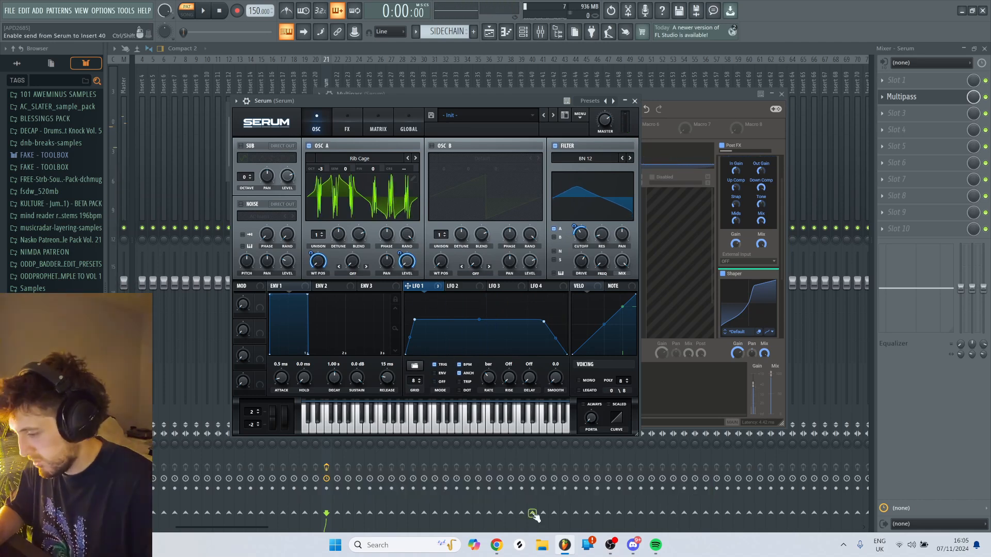
double_click(422, 321)
key("c")
left_click_drag(411, 294, 417, 316)
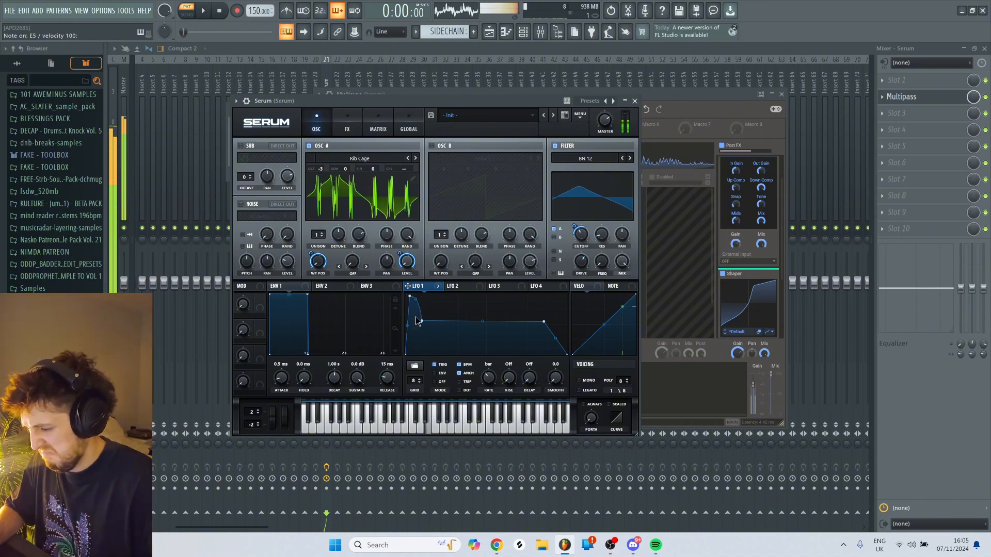
key("v")
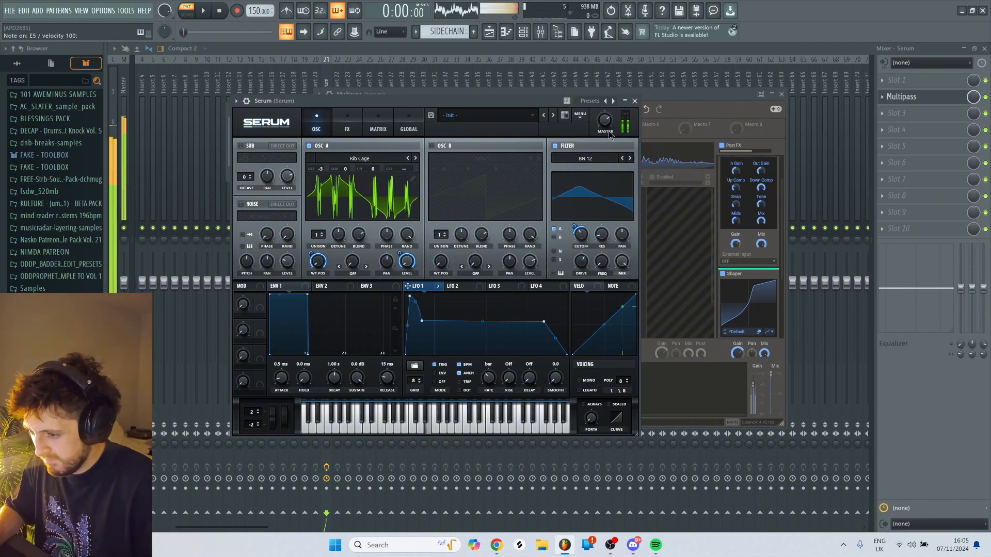
- In Multipass, set the Frequency Shifter to -687 Hz and lengthen the Audio Follower's release to about 1.80 s
left_click(684, 100)
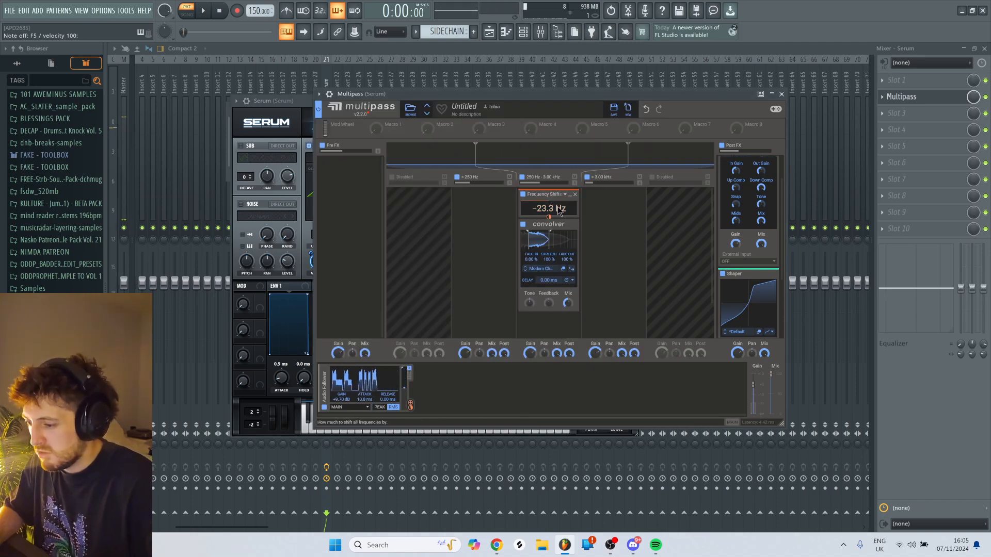
key("c")
mouse_move(546, 208)
left_mouse_down()
mouse_move(546, 188)
mouse_move(548, 201)
left_mouse_up()
key("c")
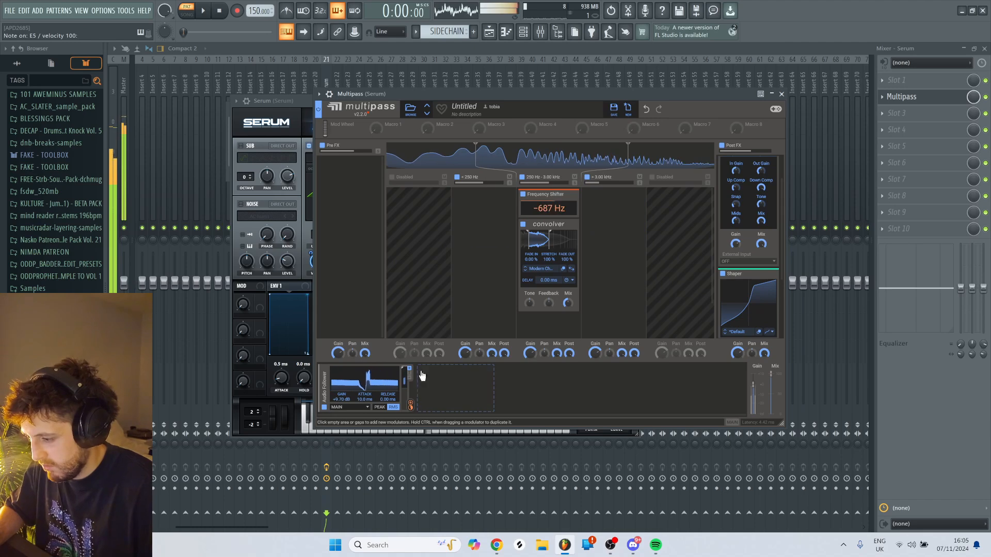
left_click_drag(387, 399, 387, 384)
key("c")
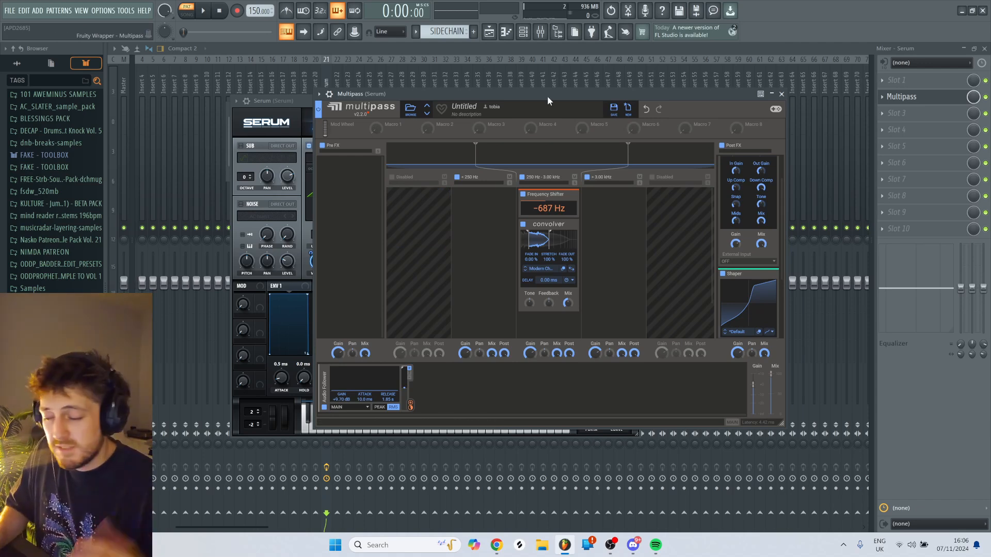
- Shift the Frequency Shifter down to about -2.14 kHz while auditioning the bass
key("e")
key("e")
left_click_drag(549, 209, 549, 248)
- Set the Audio Follower's release to 0.00 ms and raise its gain to about +16.3 dB, checking with test notes
key("e")
left_click_drag(387, 401, 387, 446)
left_click_drag(341, 398, 341, 380)
key("e")
key("e")
- Reopen Serum and remove LFO 1's initial peak so the curve starts flat at mid-height
left_click(523, 32)
key("v")
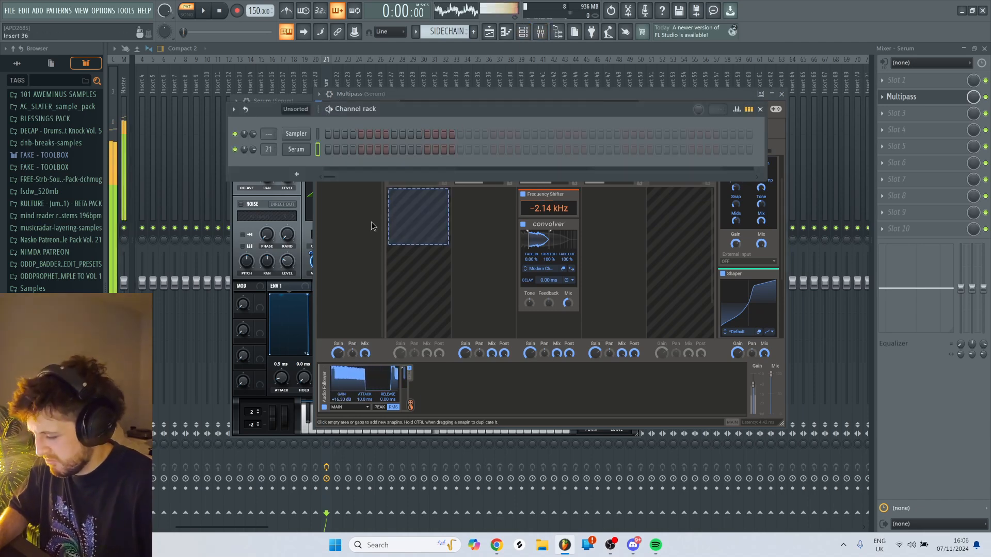
left_click(304, 149)
left_click(306, 150)
key("e")
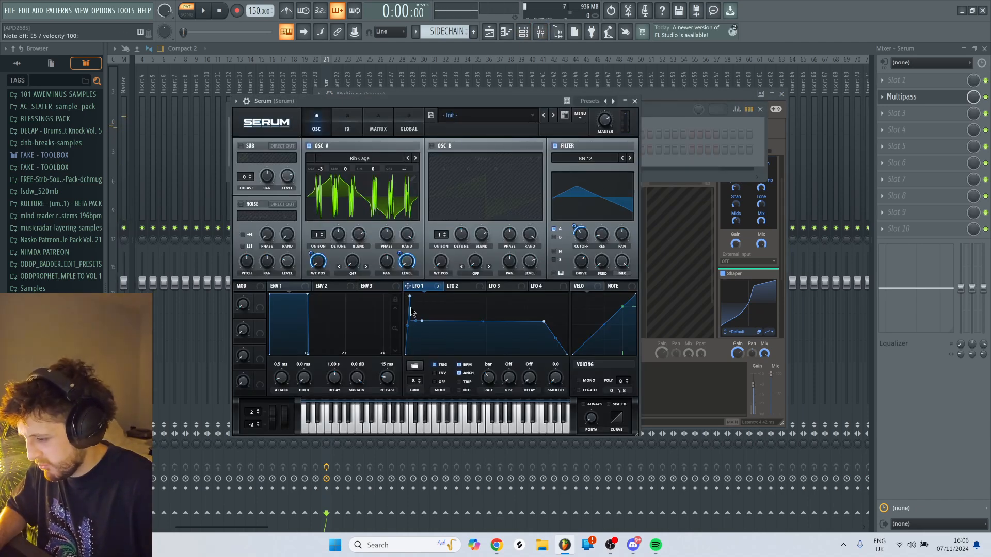
key("e")
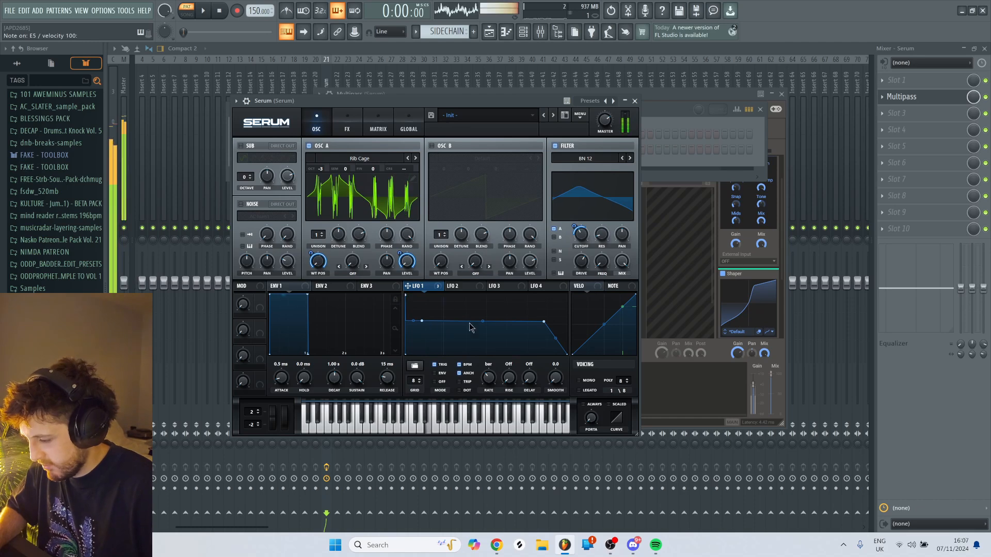
- Raise Serum's BN 12 filter resonance and cutoff while playing test notes
left_click_drag(601, 234, 601, 190)
key("e")
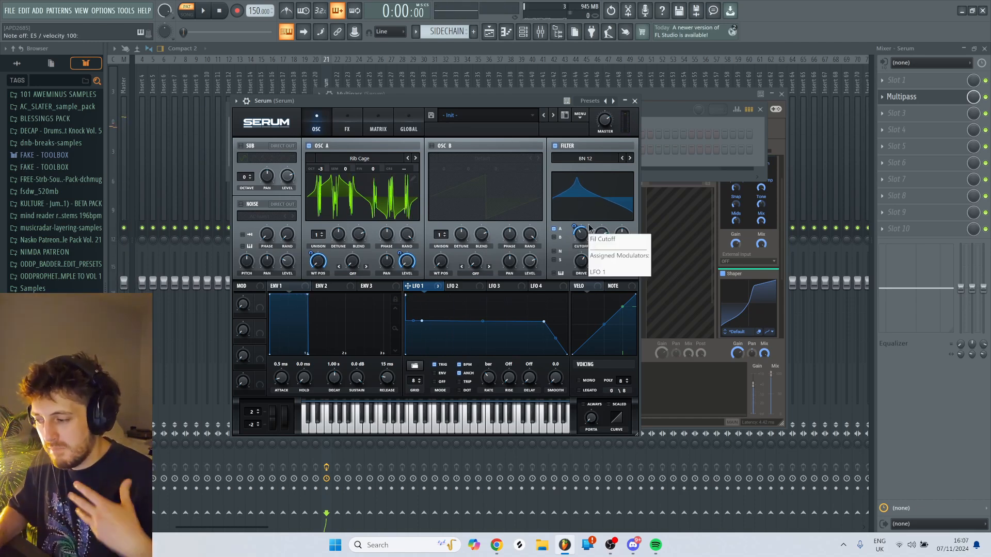
key("c")
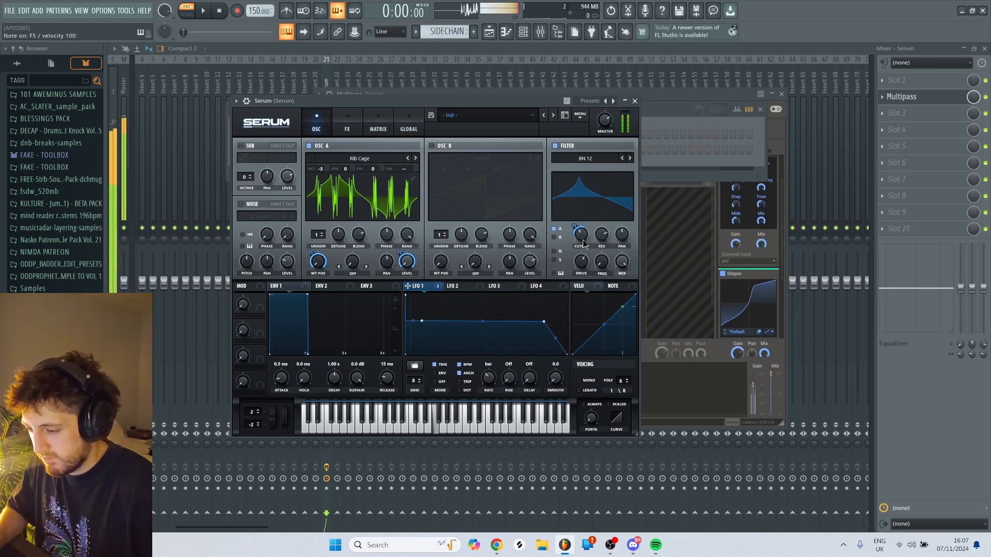
mouse_move(583, 234)
left_mouse_down()
mouse_move(586, 255)
mouse_move(593, 246)
left_mouse_up()
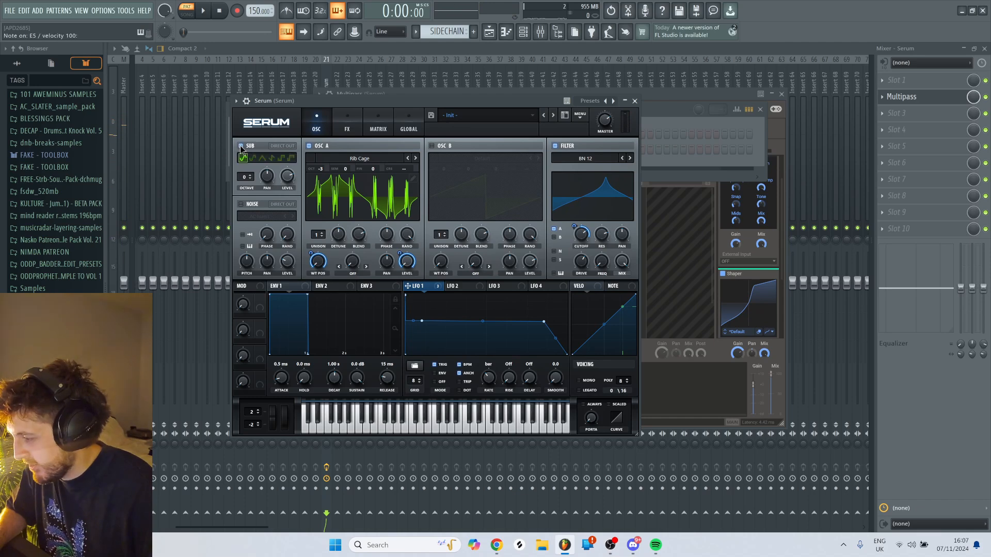
- Enable Serum's sub oscillator and set its octave to -3
left_click_drag(244, 177, 286, 149)
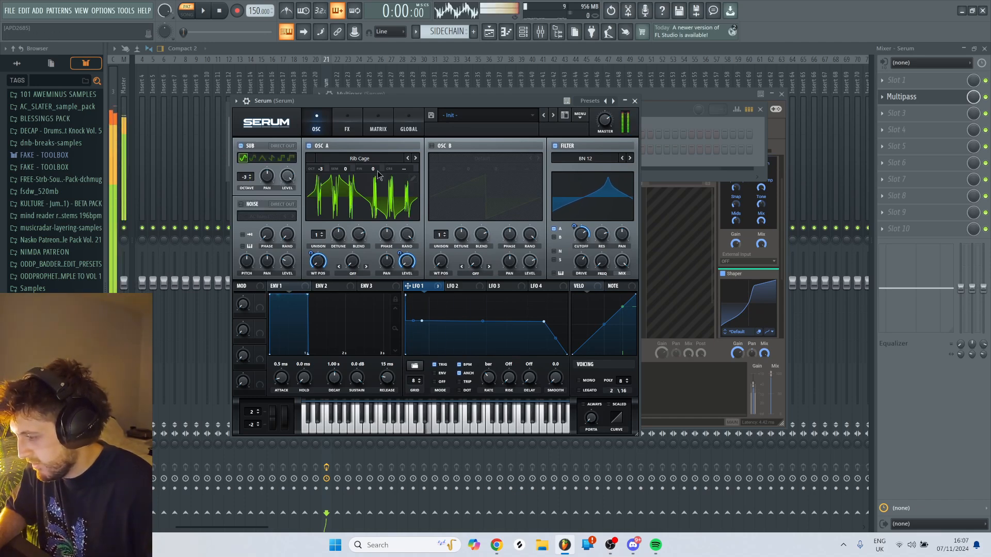
- Lower the filter cutoff and modulate it with LFO 2, adjusting the cutoff modulation while playing test notes
left_click_drag(581, 234, 580, 280)
left_click(461, 286)
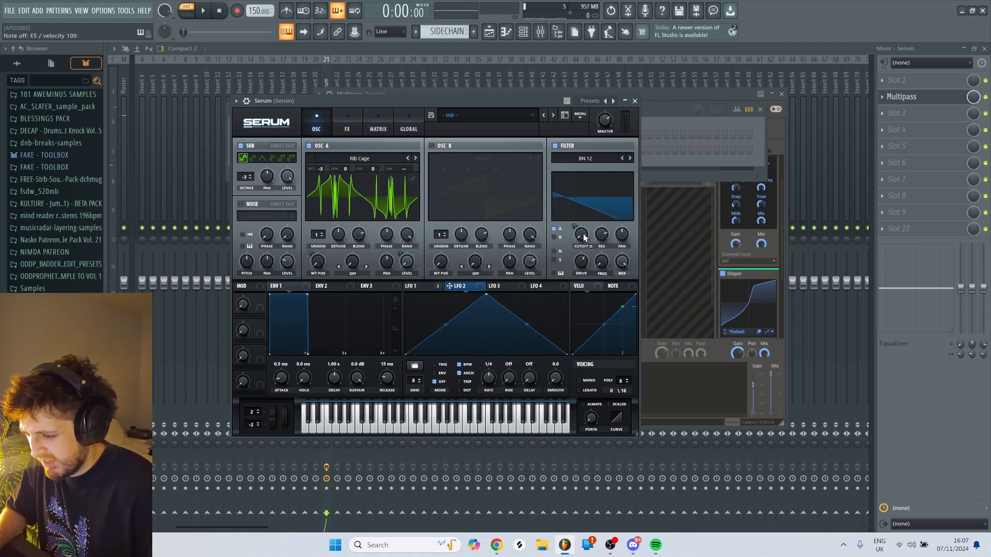
key("c")
mouse_move(574, 226)
left_mouse_down()
mouse_move(579, 239)
mouse_move(576, 230)
mouse_move(586, 233)
left_mouse_up()
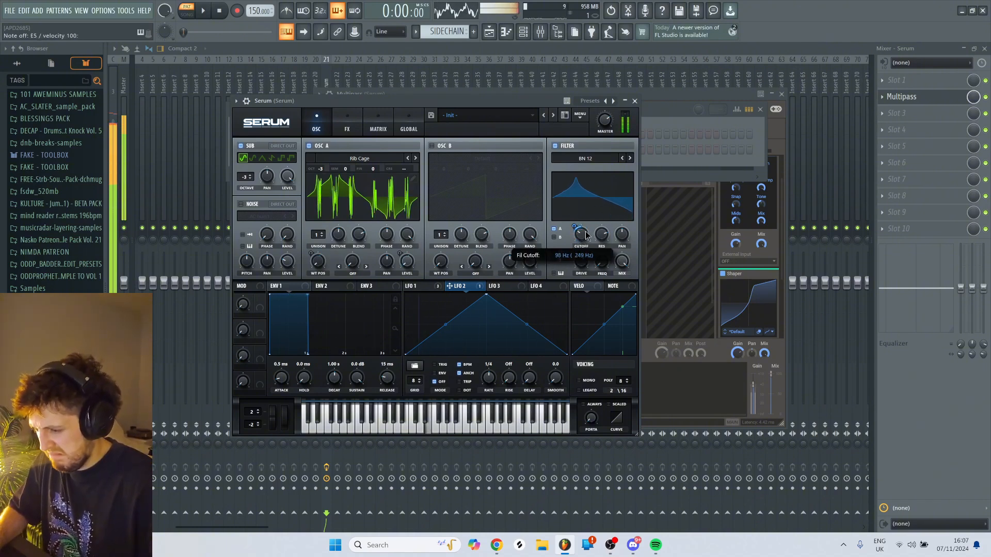
key("c")
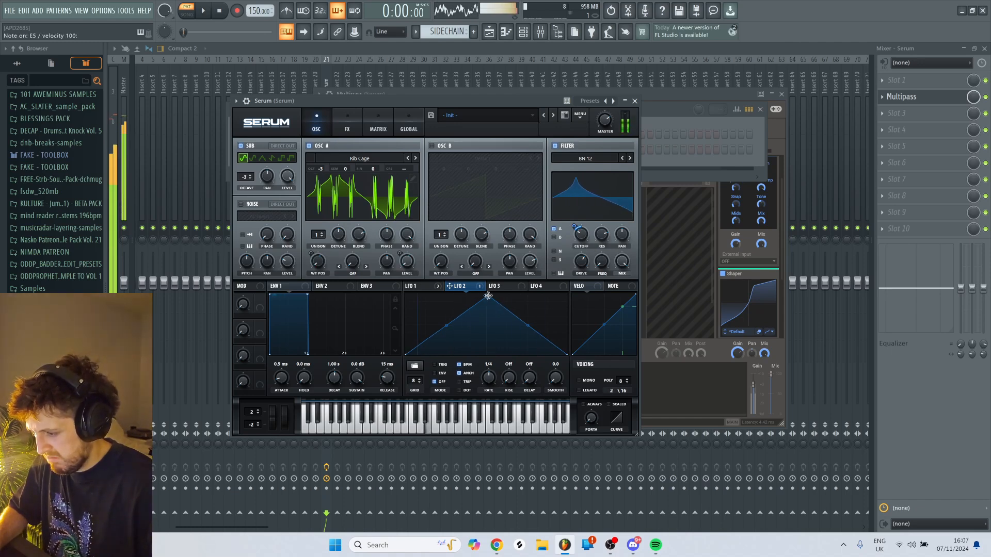
- Reshape LFO 2 from a triangle into a high plateau with a quick rise and a short fall at its end
left_click_drag(489, 296, 424, 306)
double_click(513, 303)
left_click_drag(513, 303, 538, 299)
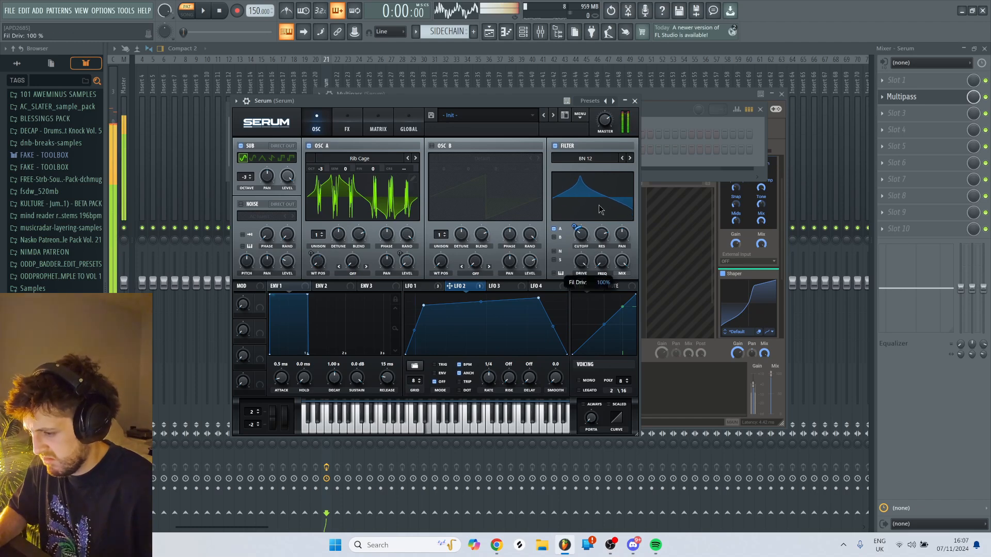
- Back in Multipass, set the Frequency Shifter to -1.46 kHz and the Audio Follower's gain to +6.50 dB
left_click(702, 94)
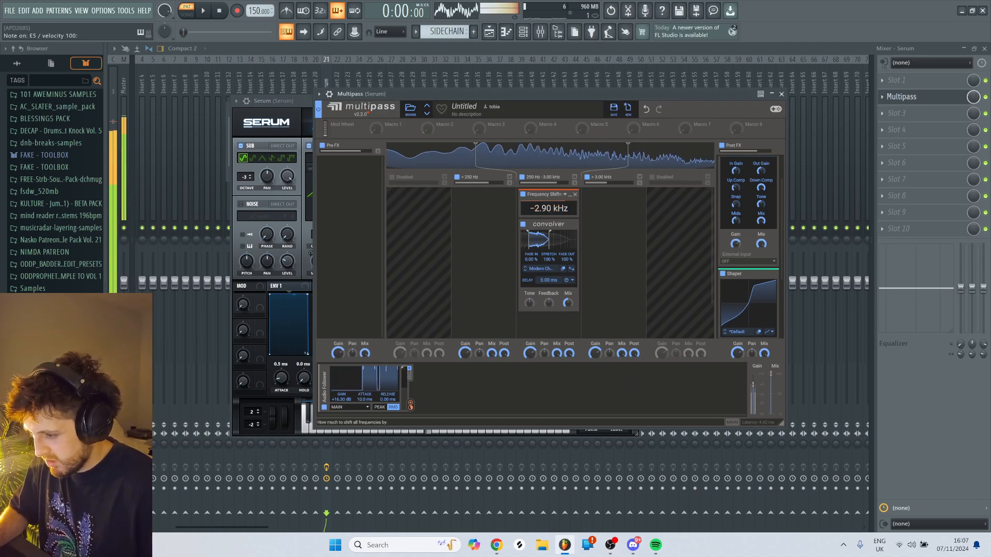
left_click_drag(549, 209, 548, 197)
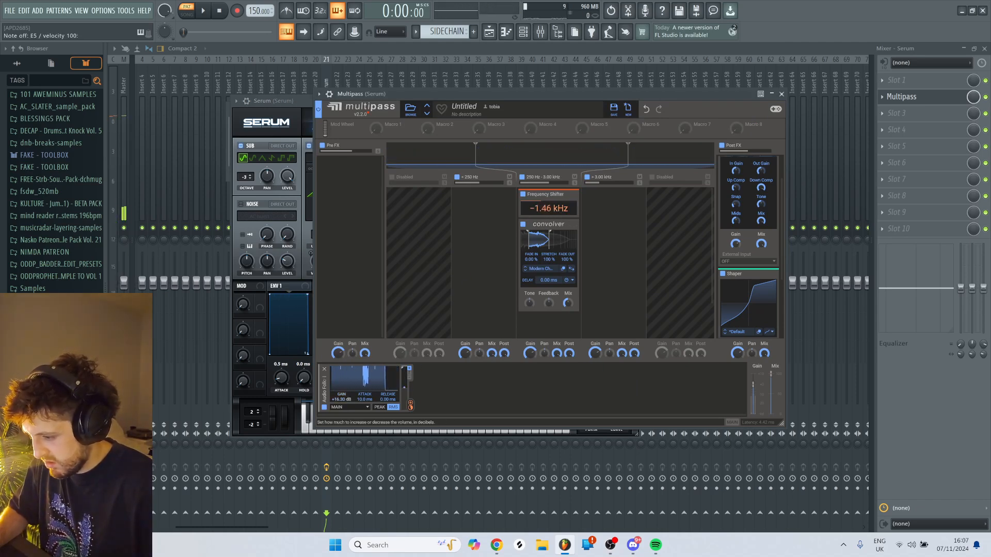
left_click(531, 96)
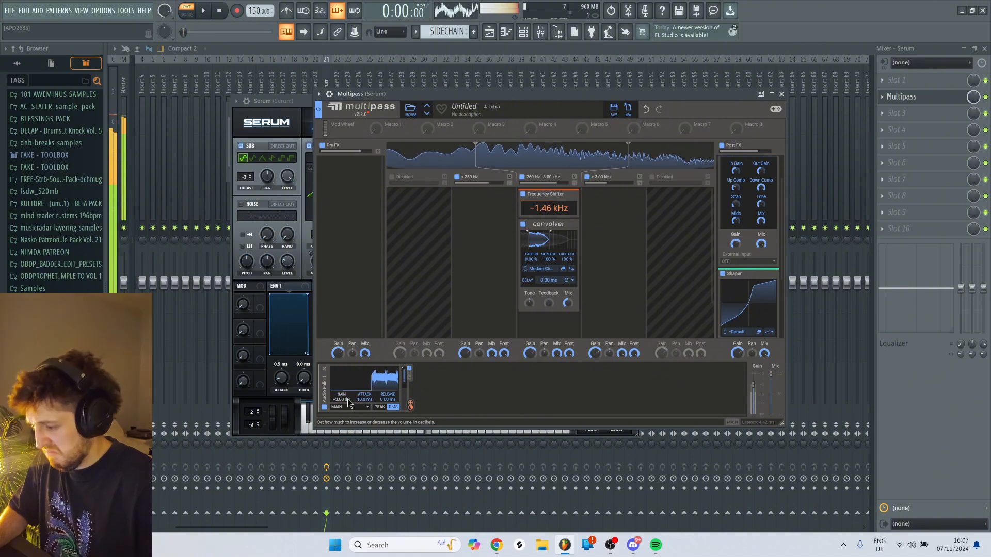
mouse_move(345, 397)
left_mouse_down()
mouse_move(345, 410)
mouse_move(345, 391)
left_mouse_up()
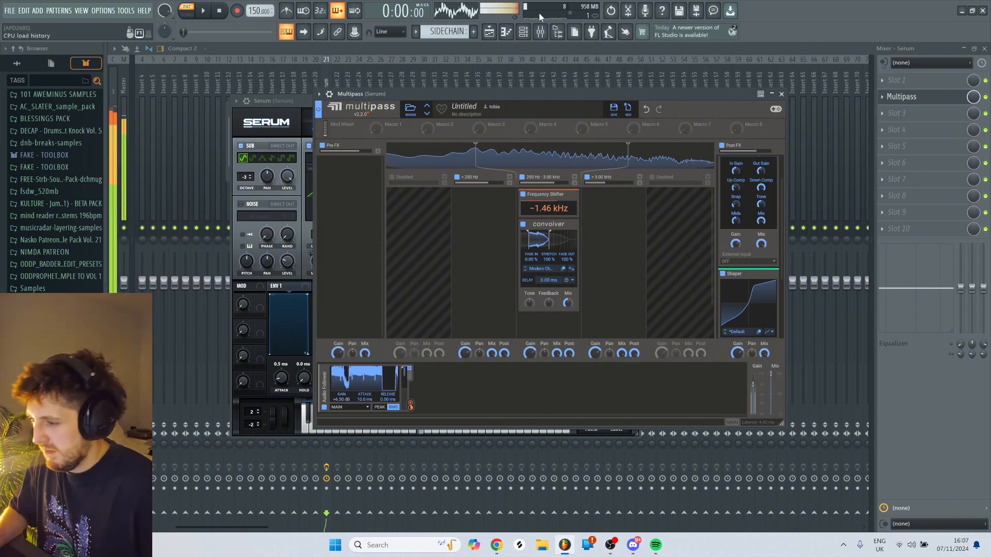
- Add an Ensemble effect below the Convolver in Multipass's middle band
left_click(523, 32)
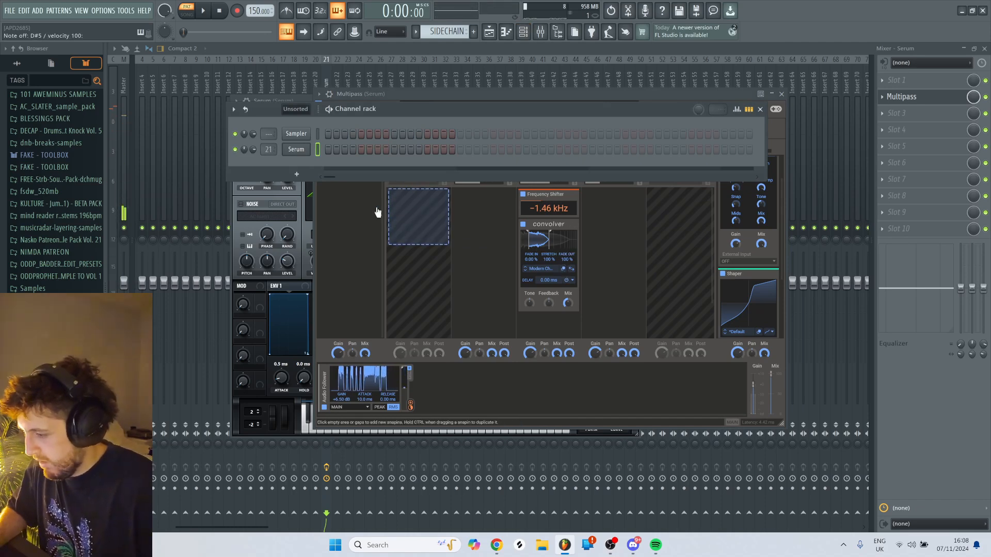
left_click(353, 210)
left_click(617, 310)
left_click(545, 326)
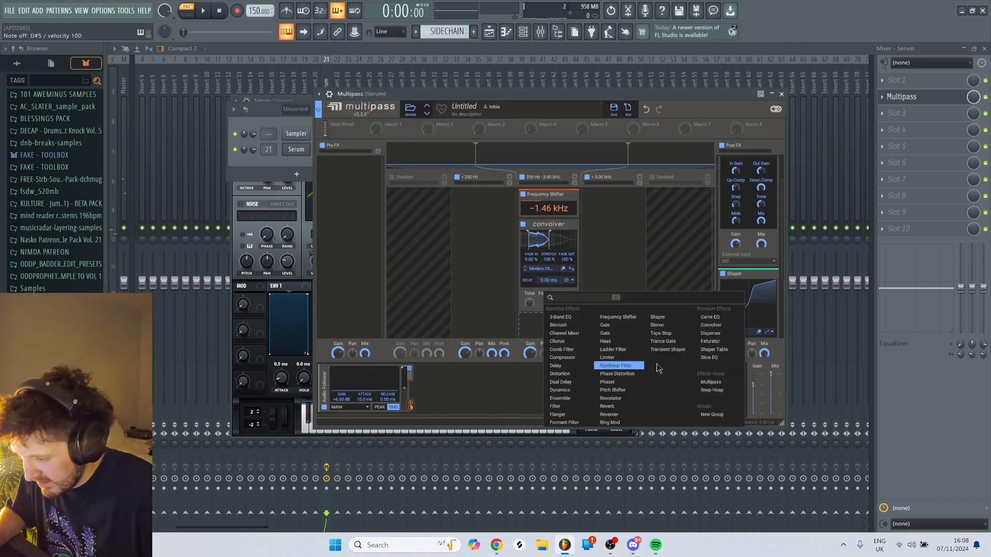
left_click(578, 398)
- Disable Multipass's highest active band, reposition the plugin window and audition the bass with a test note
left_click(587, 178)
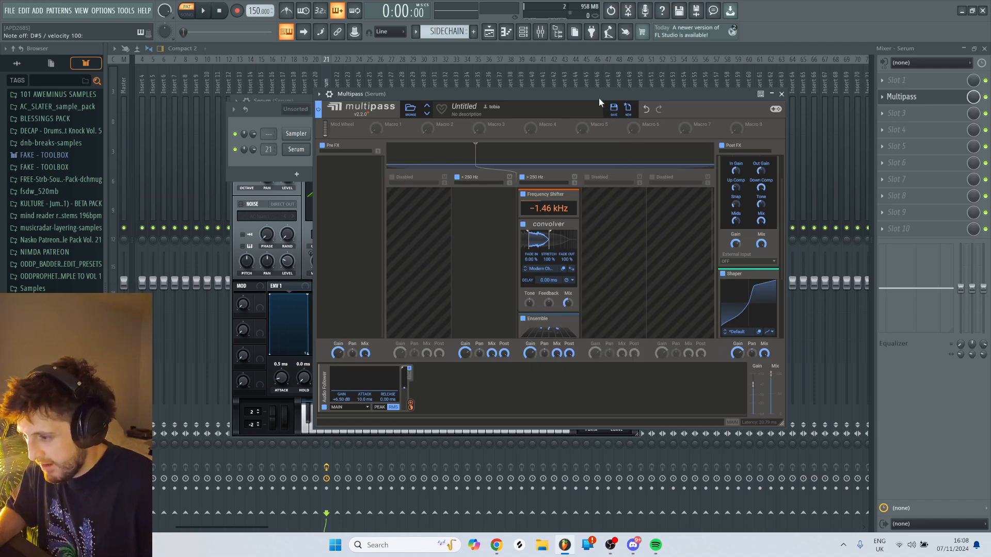
left_click_drag(599, 97, 516, 82)
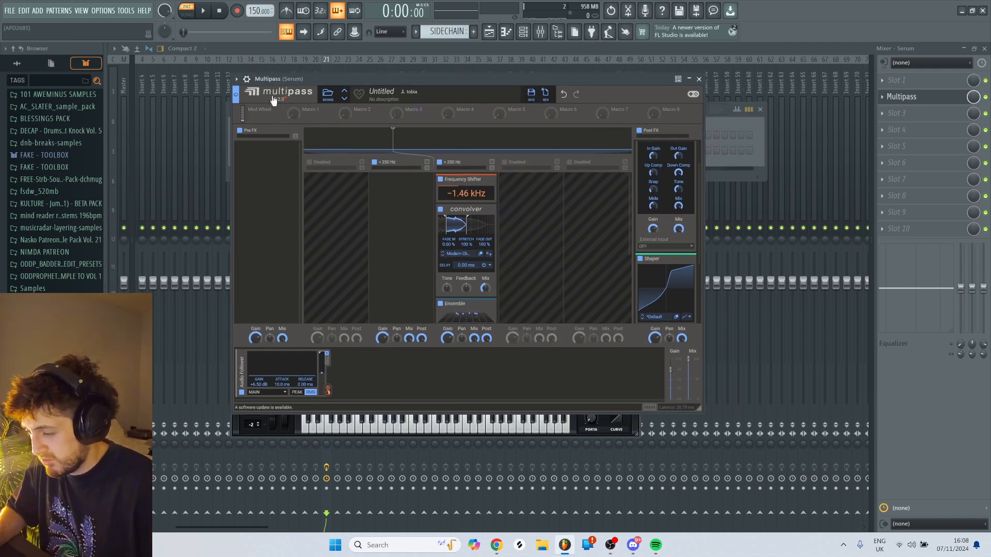
key("v")
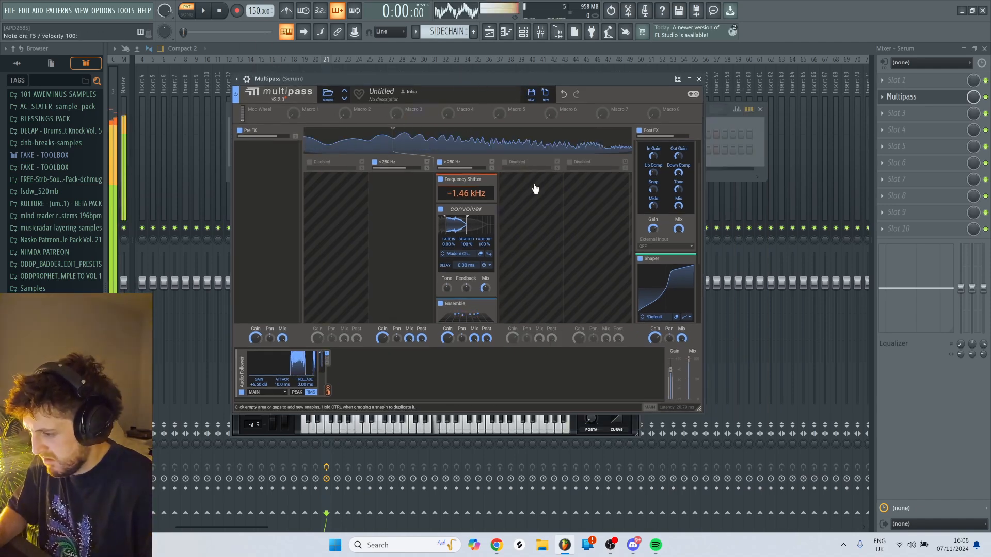
- Set the Frequency Shifter in Multipass's middle band to -3.04 kHz
scroll(474, 234, "down", 1)
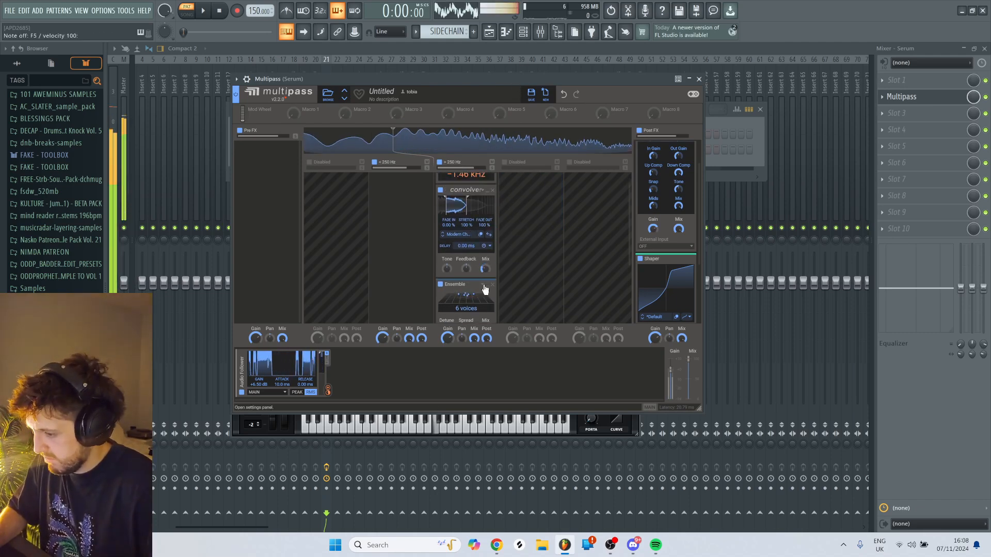
scroll(466, 216, "up", 1)
left_click_drag(466, 193, 466, 213)
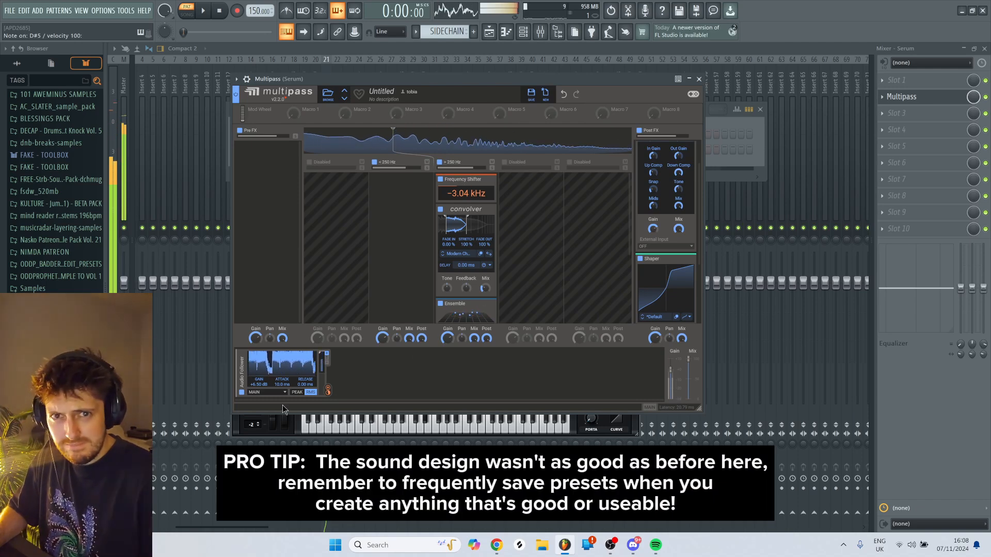
- Set the first Audio Follower to +3.70 dB gain and 11.9 ms release, and lower the active band split to 182 Hz
left_click_drag(305, 384, 266, 386)
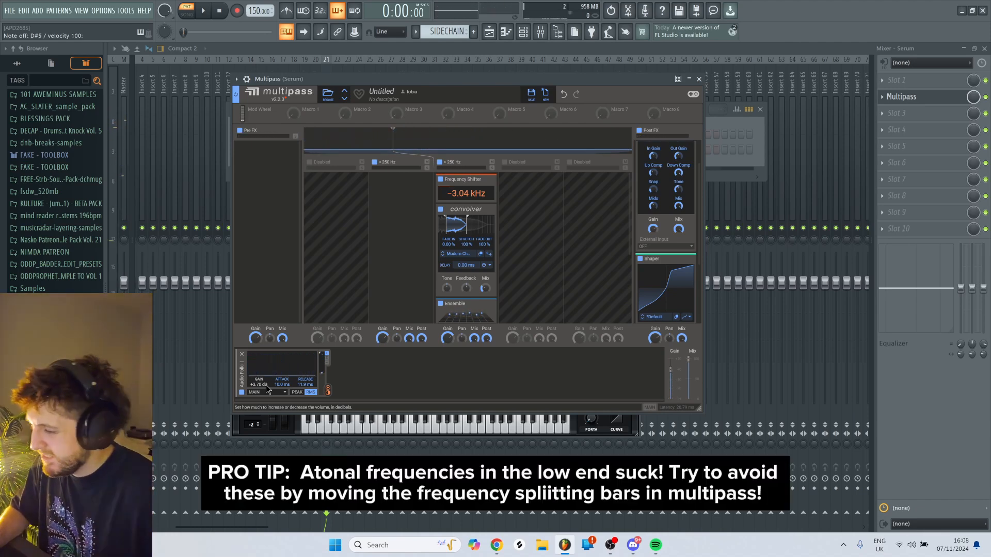
left_click_drag(396, 142, 374, 151)
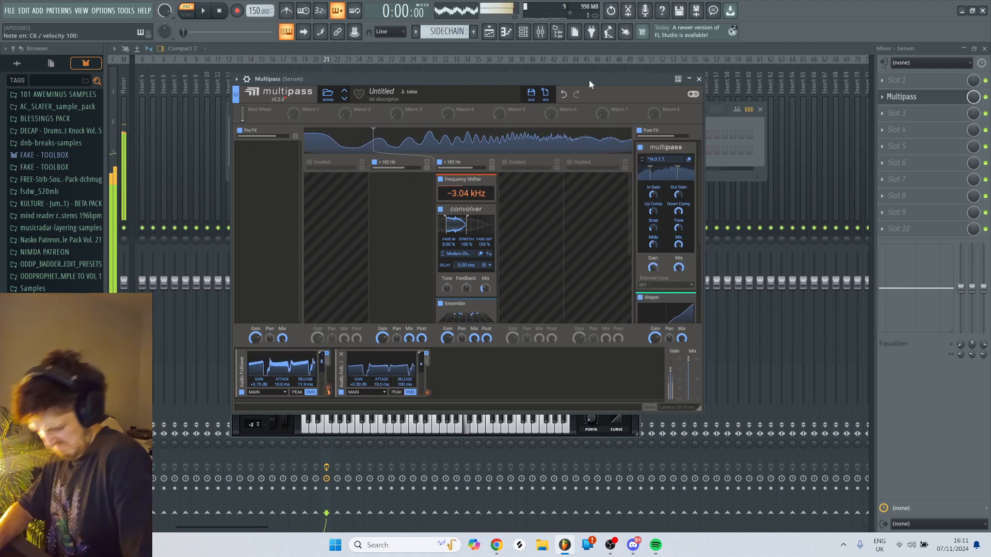
key("m")
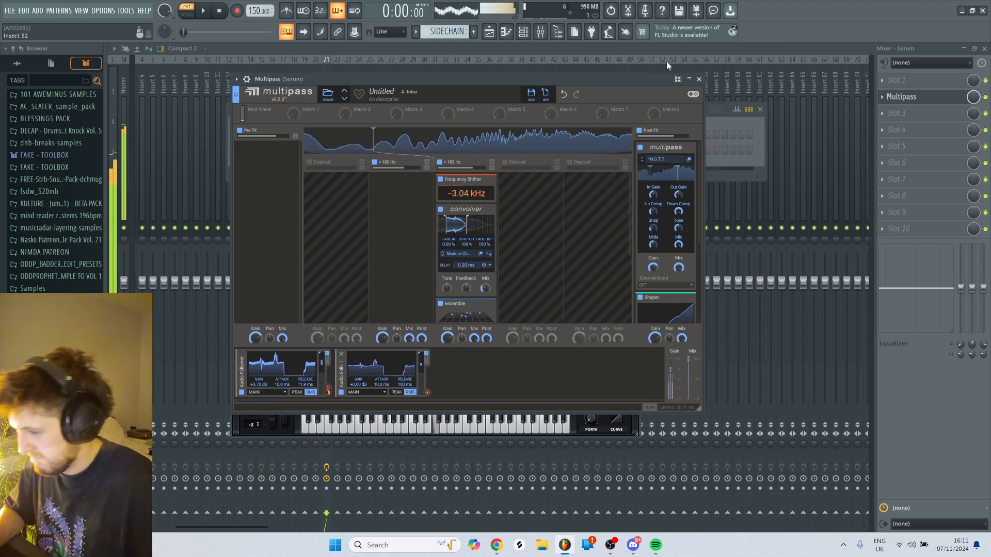
- Add a Disperser below the Ensemble in Multipass and move it to the start of the Post FX chain
scroll(556, 229, "down", 2)
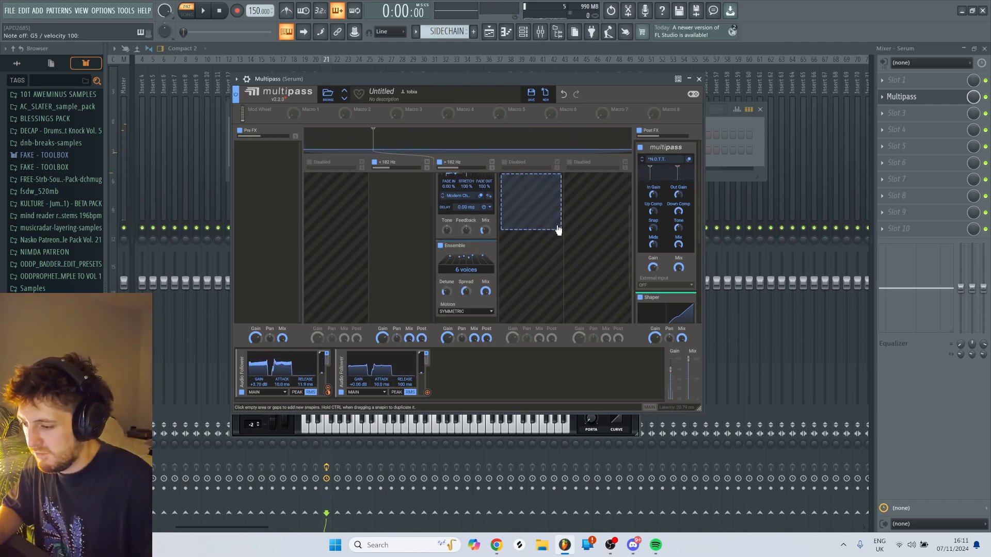
scroll(557, 232, "up", 2)
scroll(460, 280, "down", 4)
left_click(825, 310)
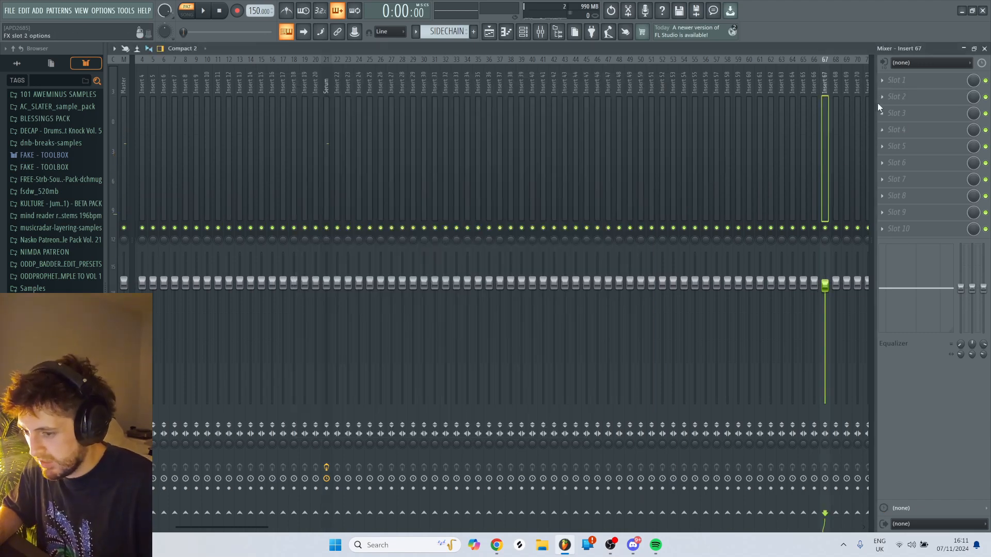
left_click(327, 93)
left_click(902, 97)
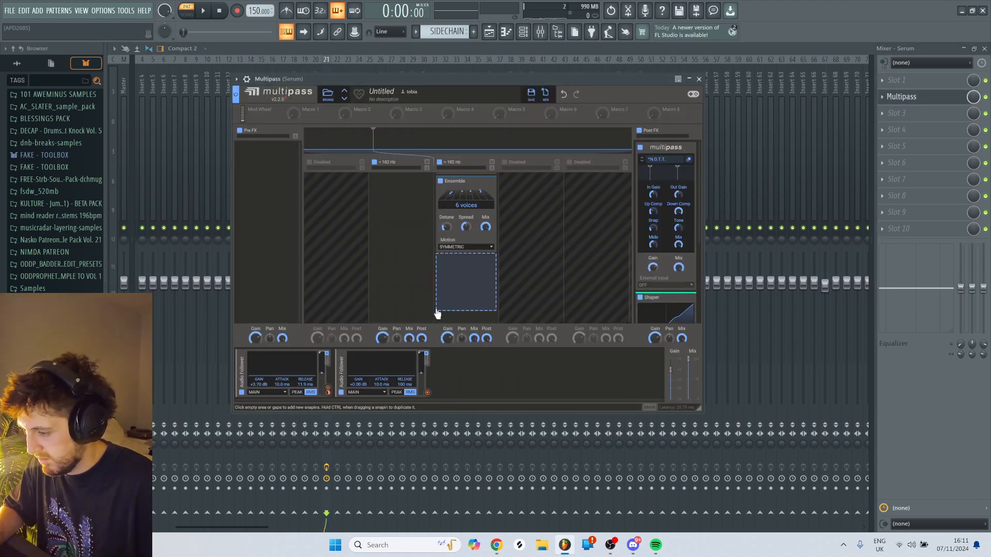
left_click(465, 264)
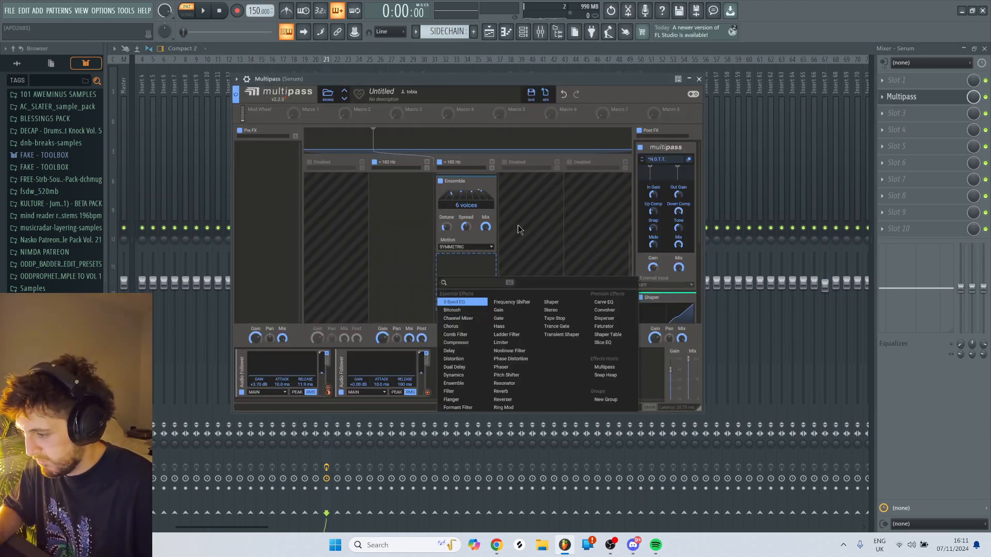
left_click(614, 318)
left_click_drag(457, 254, 672, 171)
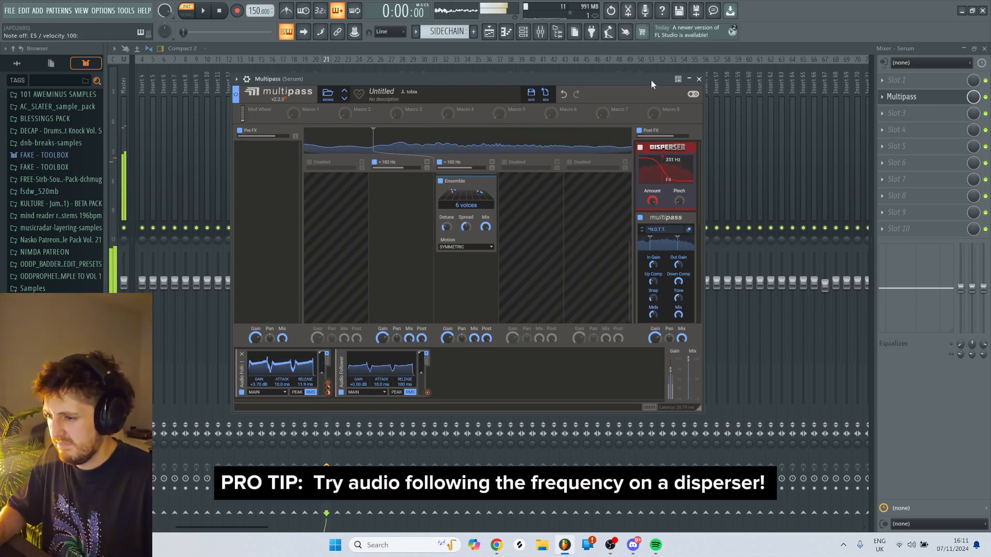
- Modulate the Disperser's frequency with the first Audio Follower and stack duplicates of the Disperser in the Post FX chain
mouse_move(666, 186)
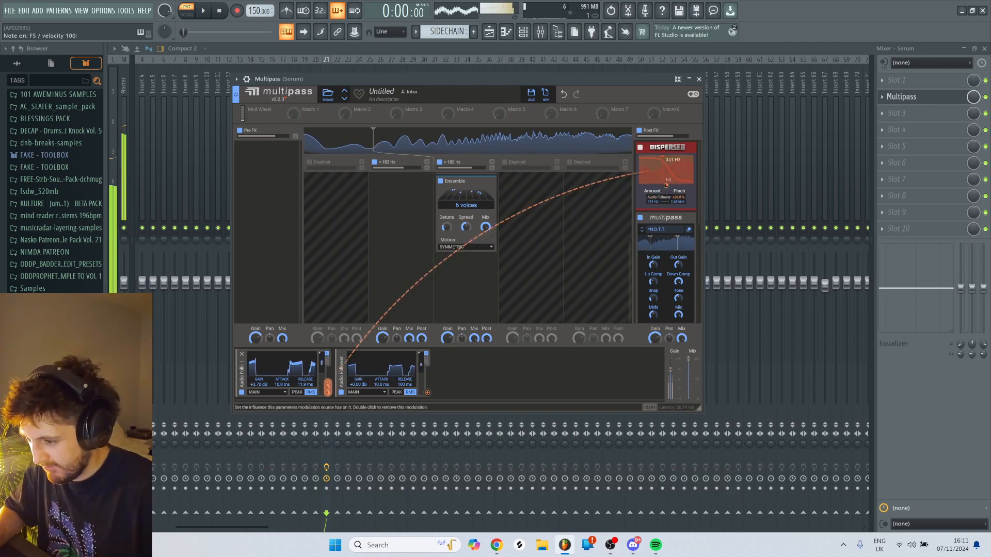
left_click_drag(666, 186, 667, 151)
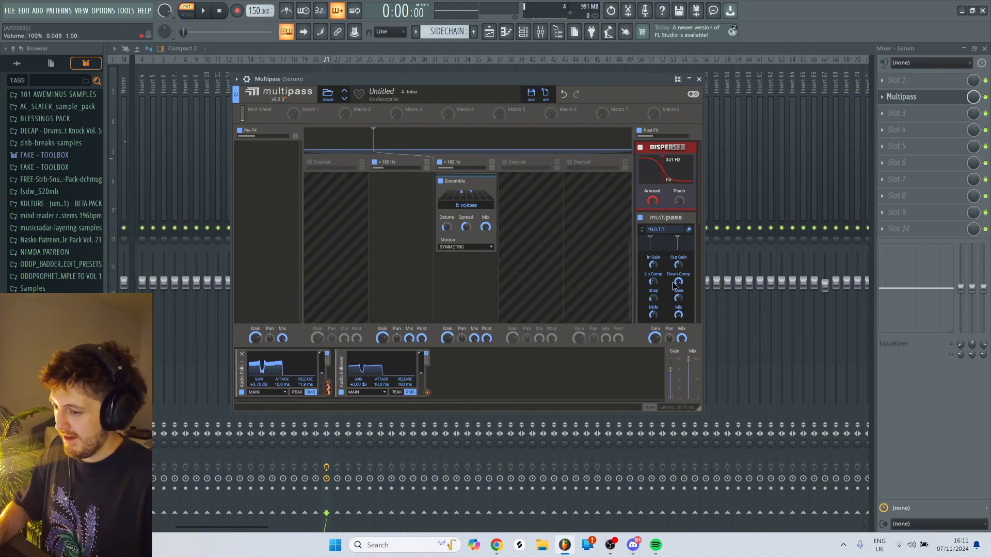
left_click(522, 32)
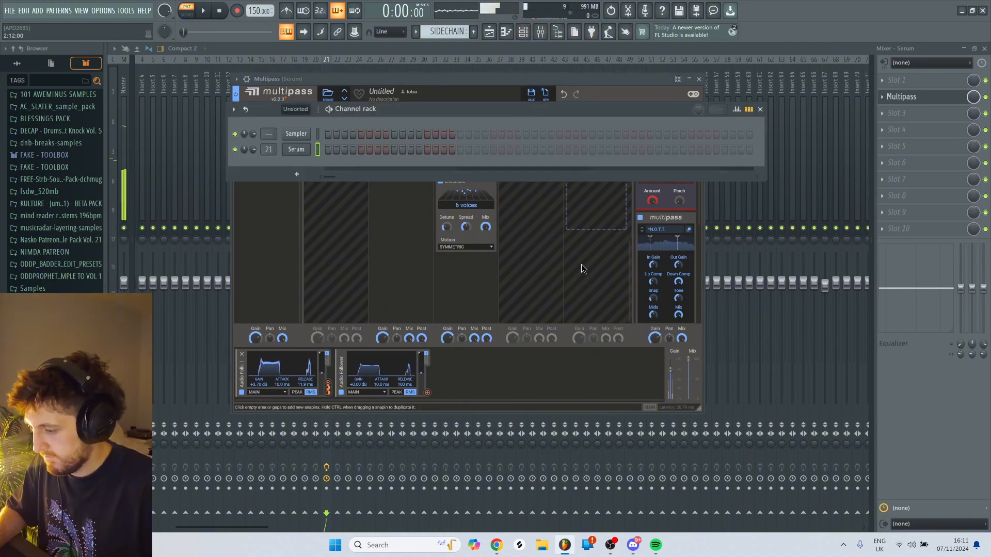
left_click(625, 82)
left_click(660, 149, "ctrl")
left_click(660, 149, "ctrl")
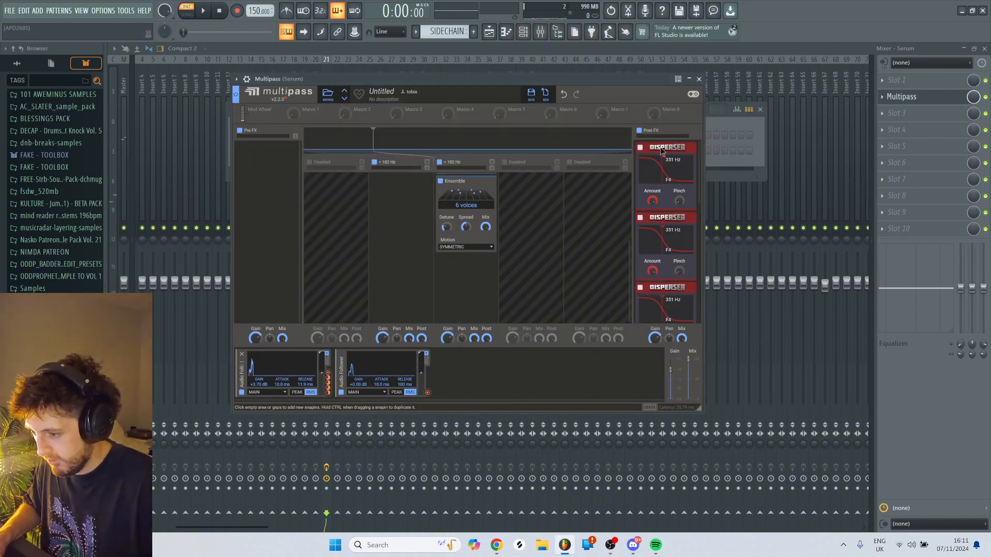
- Audition the bass through the stacked Dispersers with several test notes
left_click_drag(603, 81, 604, 81)
key("m")
key("m")
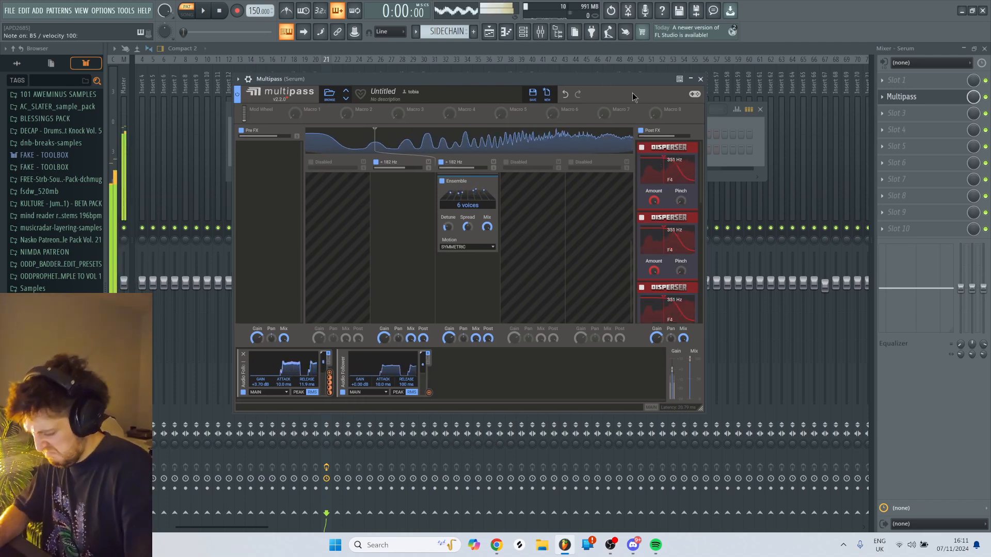
key("m")
key("m")
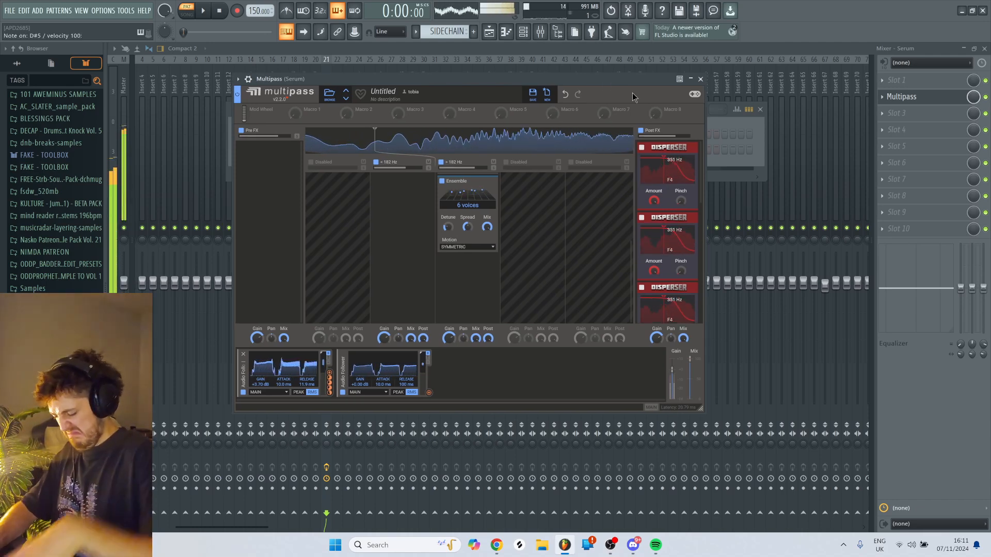
key("v")
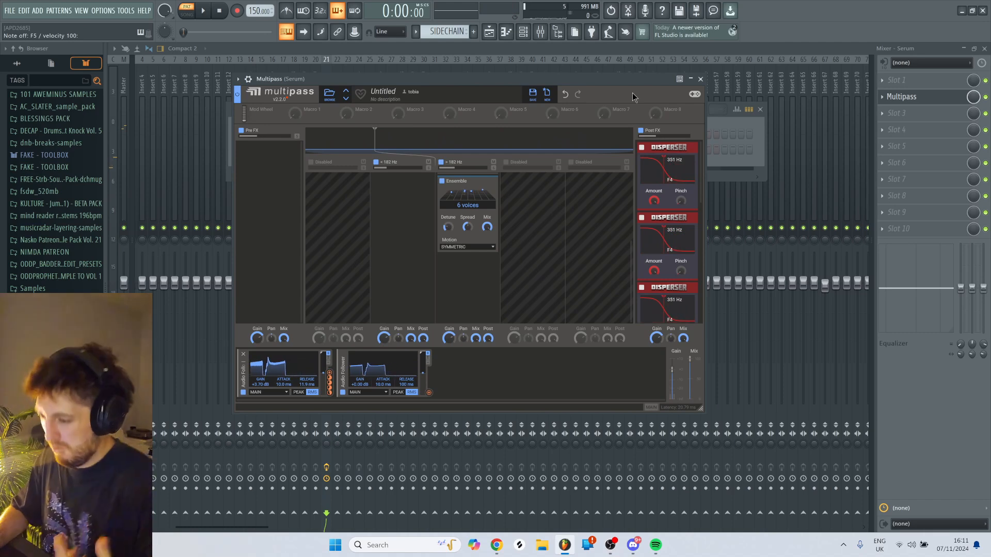
key("v")
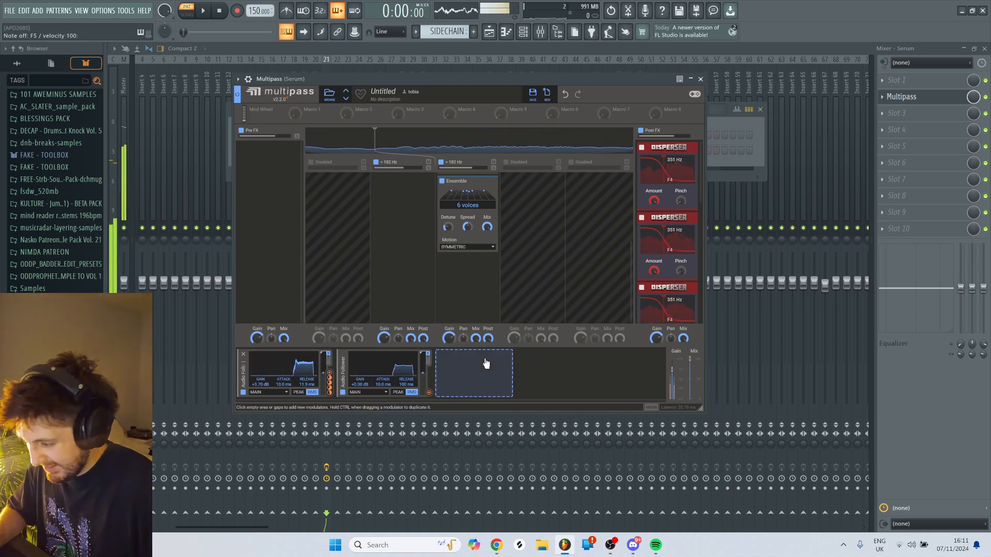
- Set the Ensemble to 16 voices and adjust its detune while playing test notes
key("c")
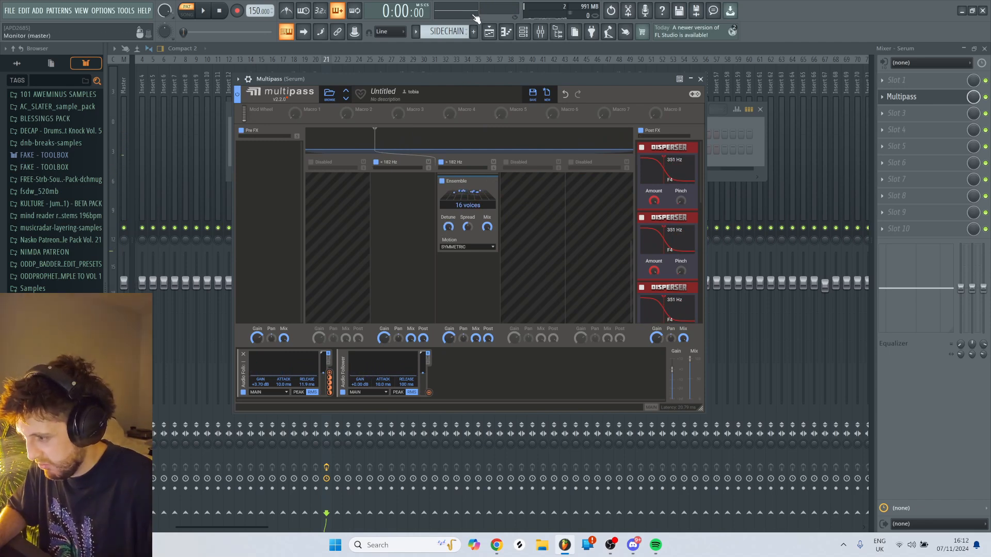
key("c")
left_click_drag(448, 226, 448, 237)
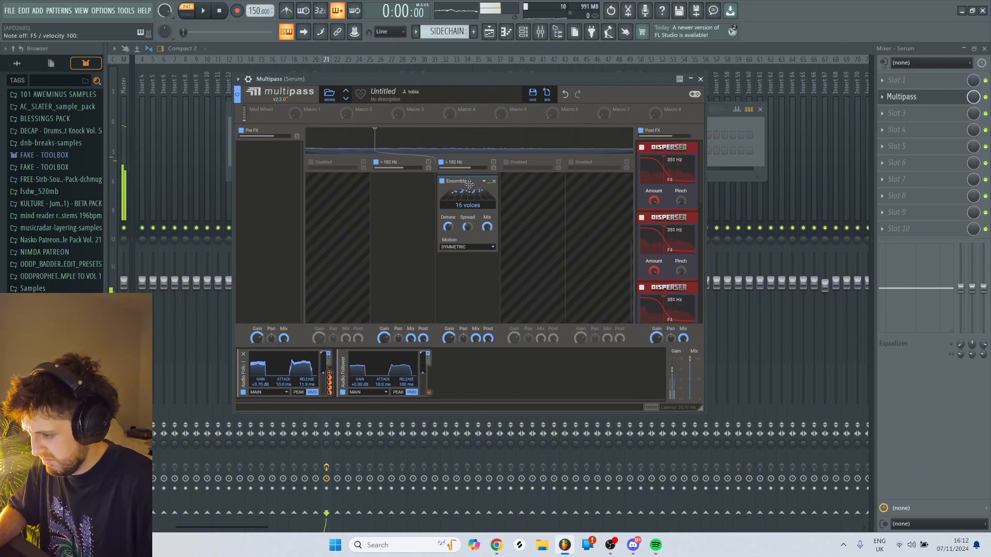
- Try the Ensemble in the Post FX chain after the Dispersers and return it to the middle band
left_click_drag(456, 180, 680, 289)
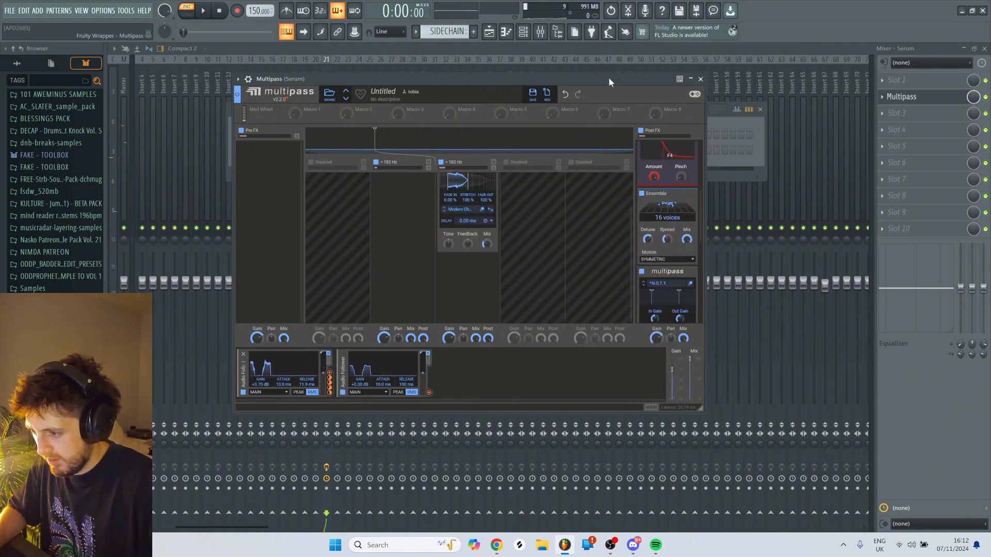
left_click_drag(645, 210, 471, 284)
scroll(491, 196, "down", 2)
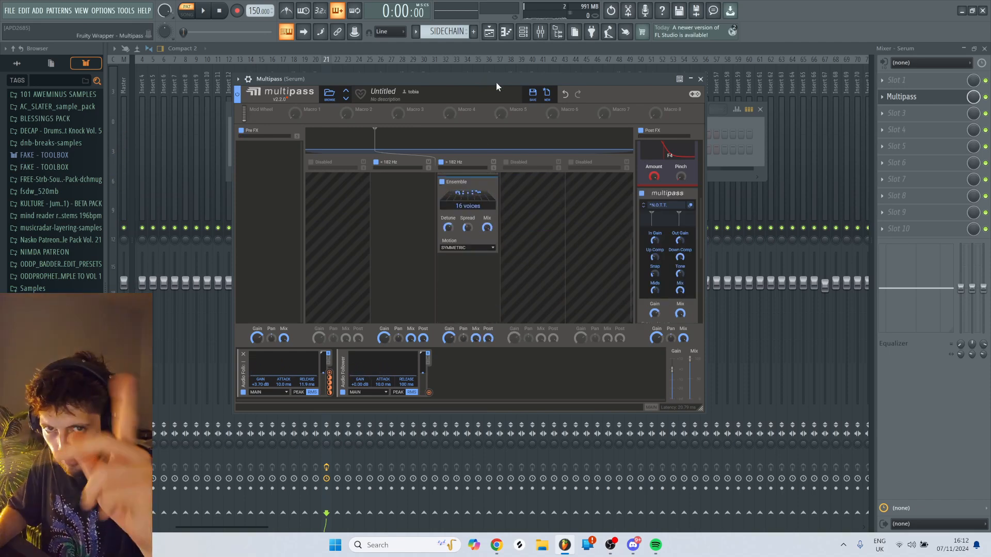
- Raise the Ensemble's spread, reduce its mix and set the Post FX gain to about +1.32 dB while auditioning the bass
key("r")
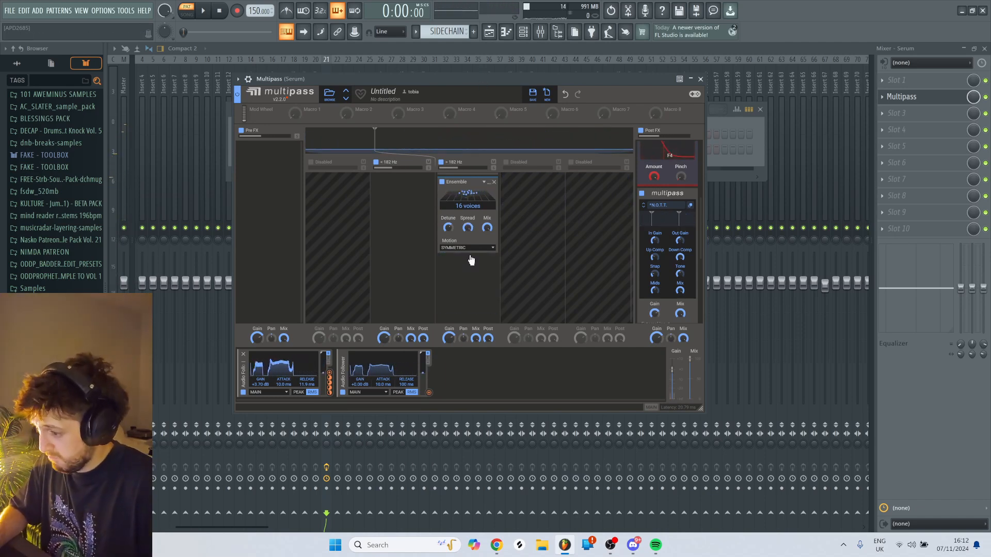
key("r")
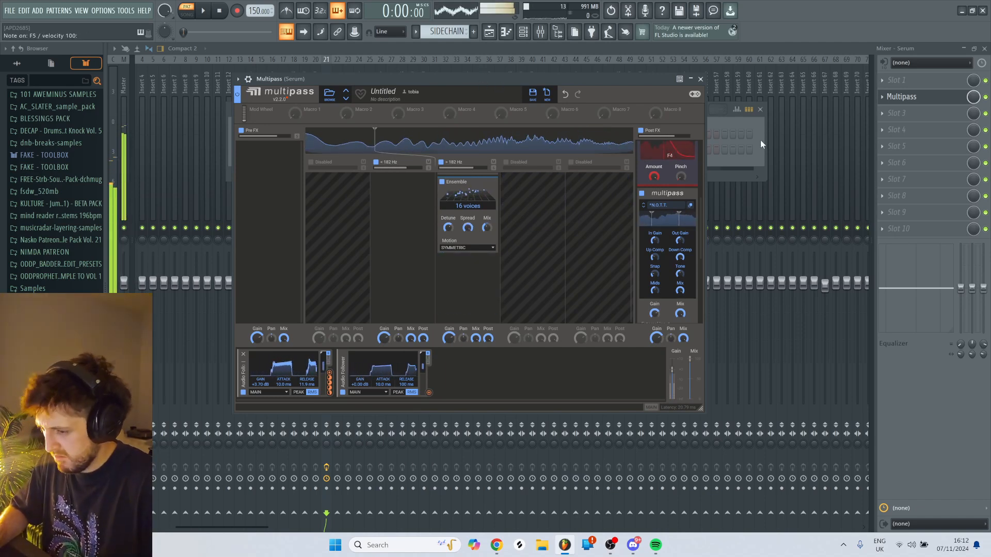
scroll(668, 258, "up", 3)
left_click_drag(656, 339, 656, 333)
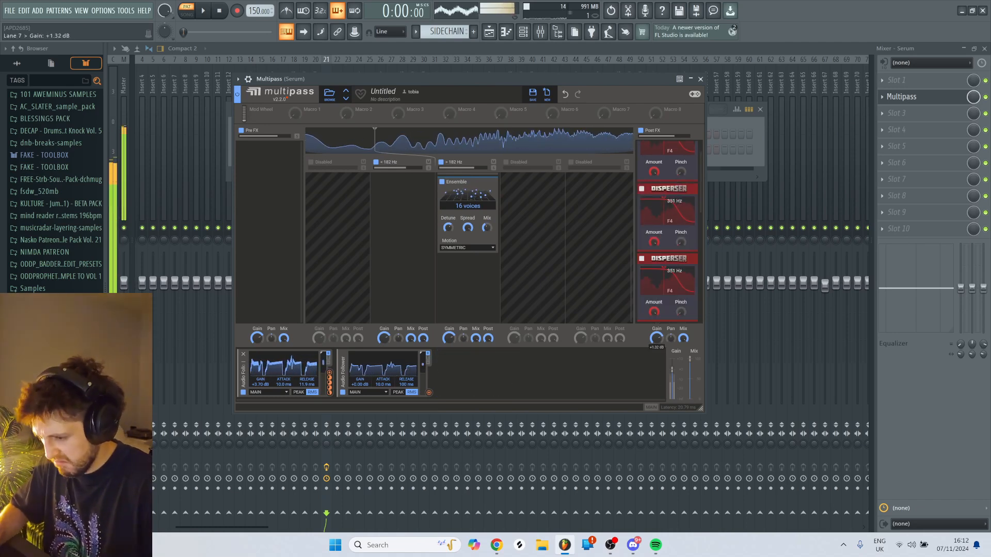
key("u")
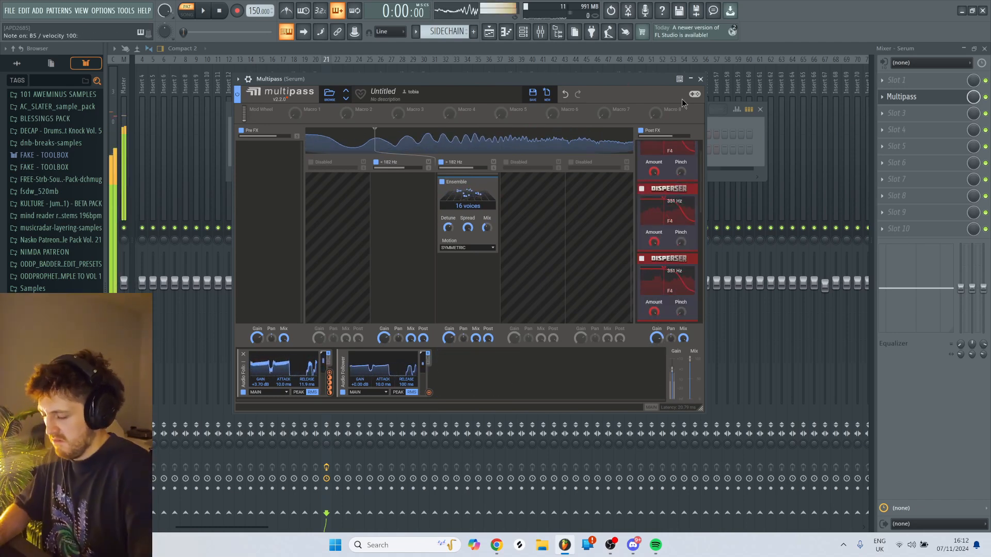
- In Serum, reshape LFO 1 into a flat plateau with a quicker rise and raise the BN 12 filter's resonance
left_click(718, 130)
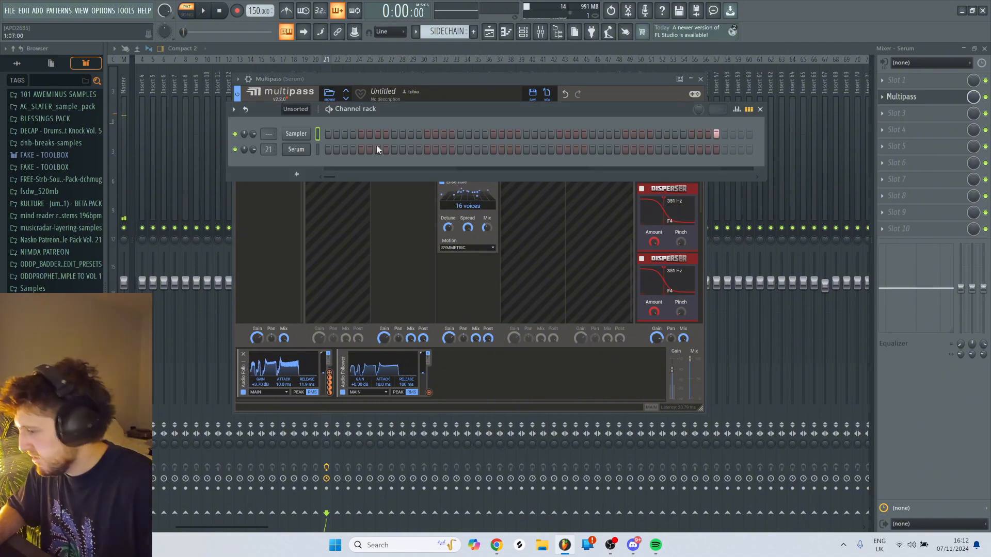
left_click(295, 149)
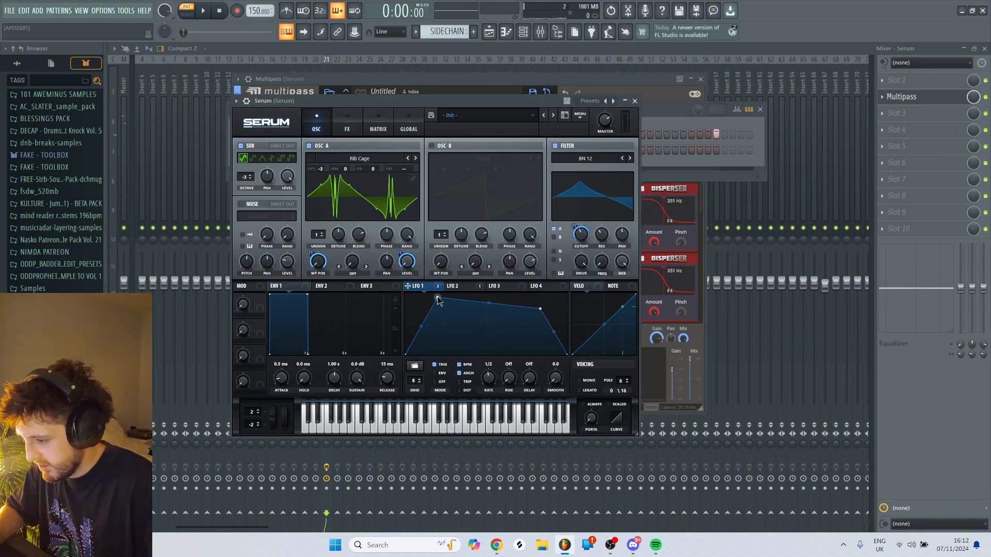
key("3")
left_click_drag(438, 298, 415, 309)
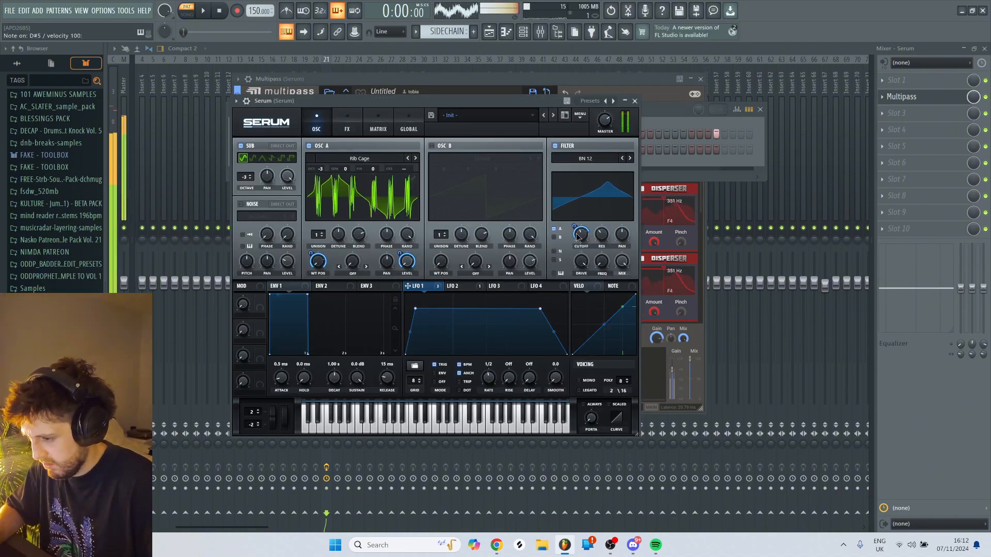
left_click_drag(602, 234, 601, 227)
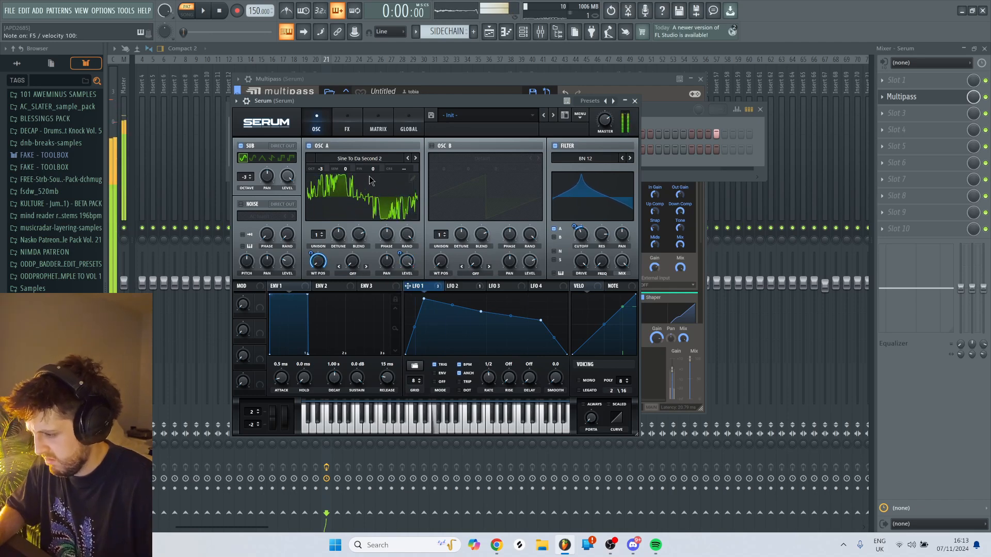
- Try higher unison counts on oscillator A, settle on 2 voices and reduce the unison detune
left_click_drag(324, 234, 332, 180)
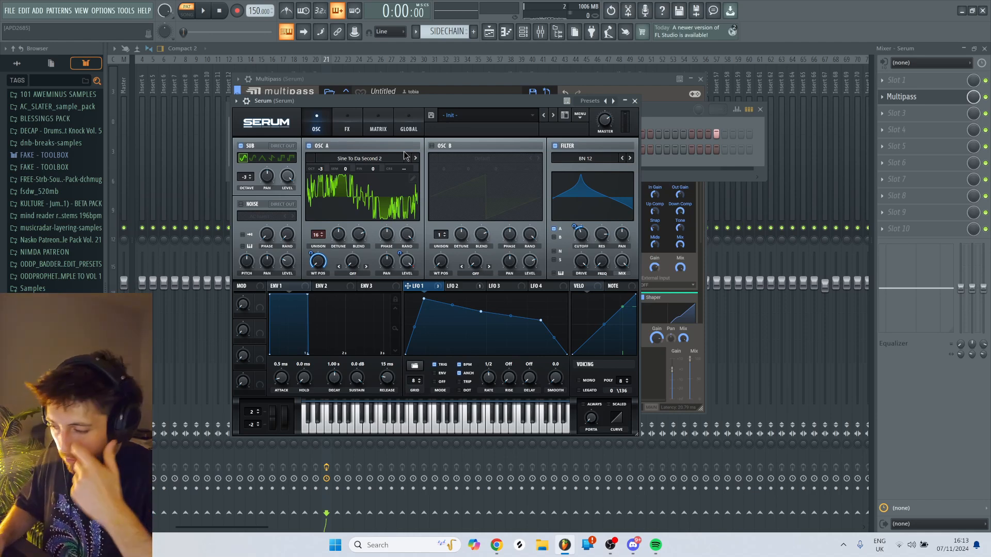
left_click_drag(319, 237, 320, 282)
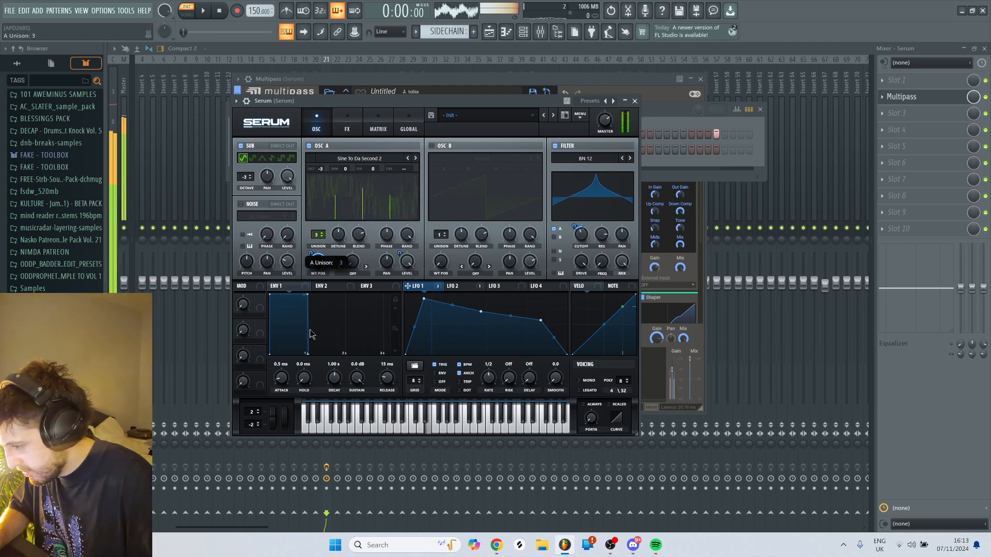
left_click(409, 129)
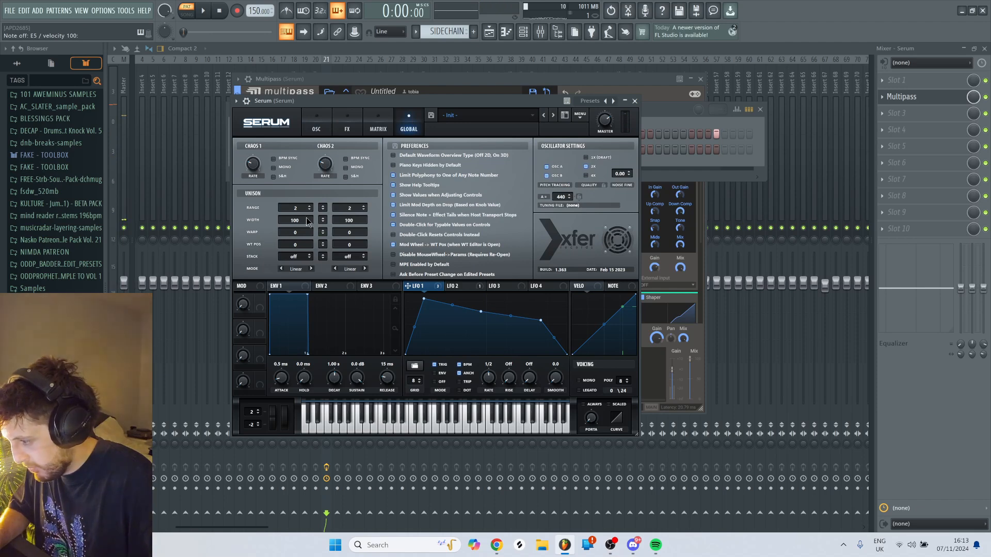
left_click(317, 129)
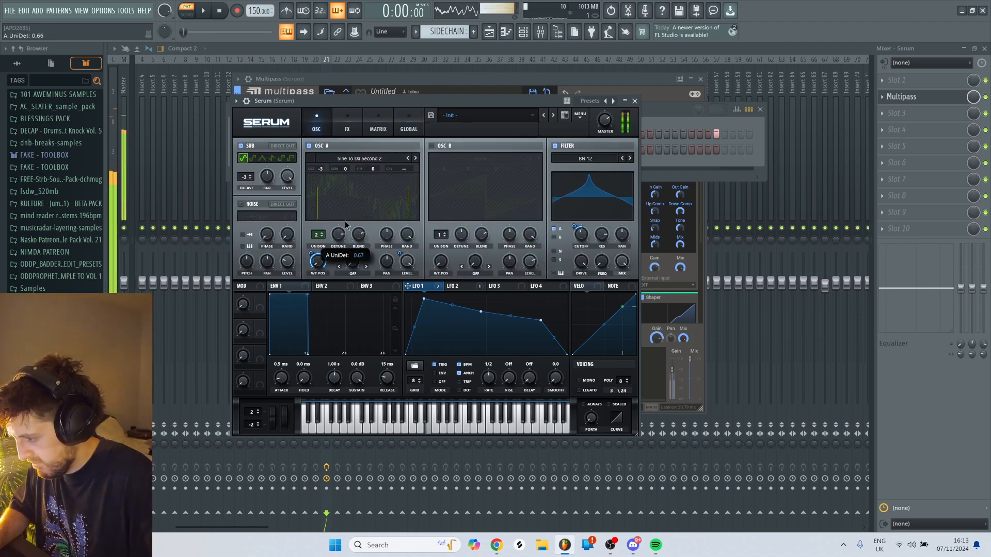
left_click_drag(345, 225, 345, 287)
- Reshape LFO 1 so its top slopes upward to a late peak by raising the middle point and lowering the first
left_click_drag(481, 312, 525, 303)
left_click_drag(424, 299, 420, 315)
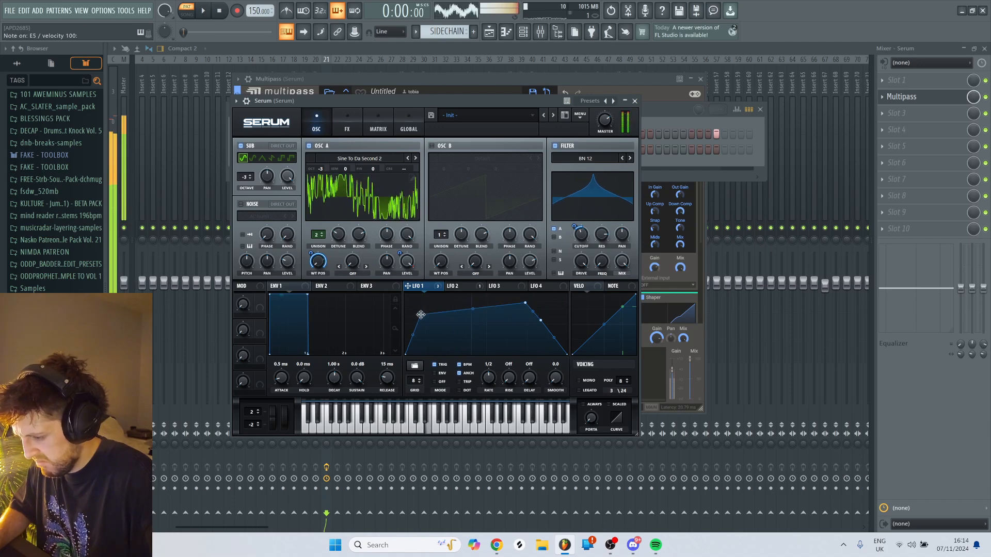
- Lower LFO 1's late peak to the height of its first upper point so the top forms a flat plateau
left_click_drag(525, 303, 525, 314)
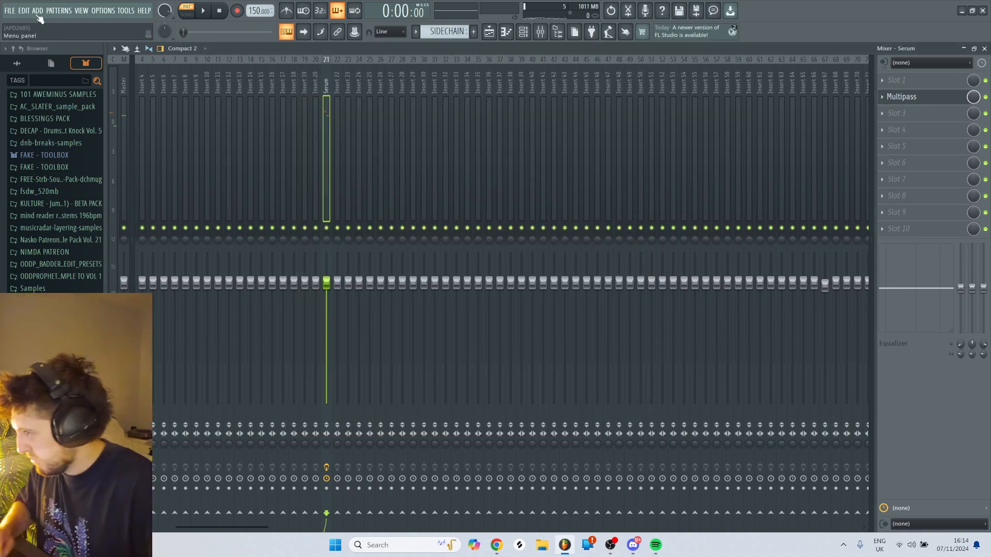
- Add a second Serum instance and load the Cymatics - Removed 1 wavetable into oscillator A
left_click(37, 12)
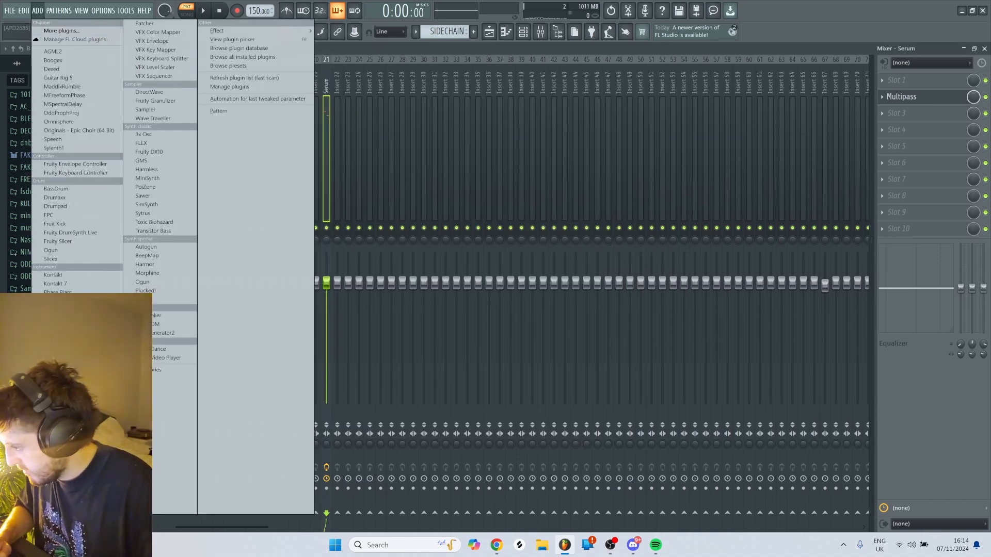
left_click(52, 302)
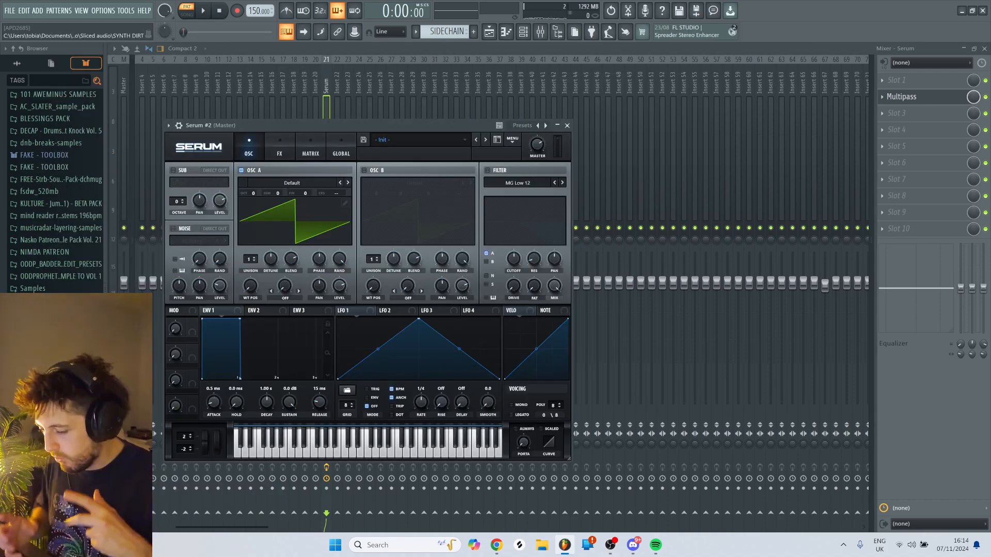
left_click(309, 182)
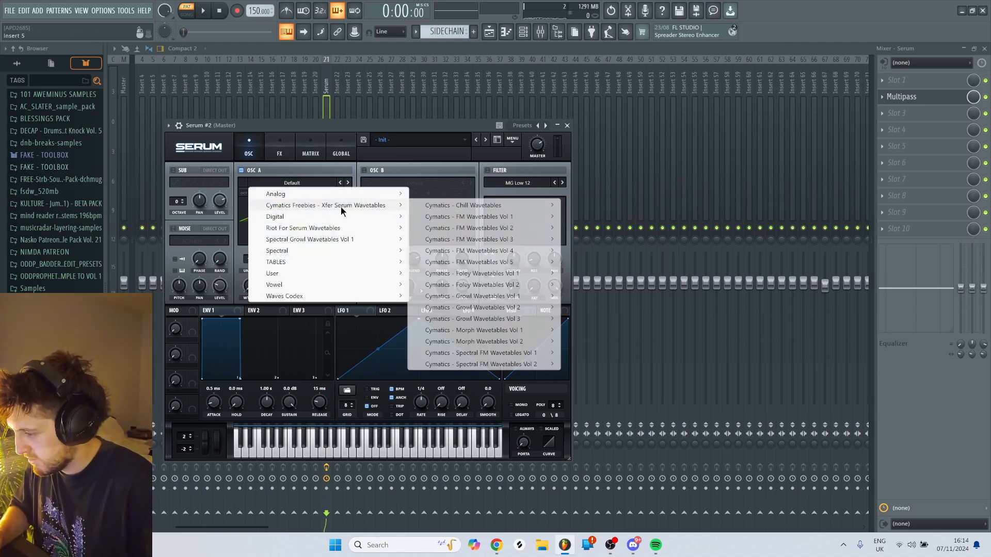
left_click(585, 293)
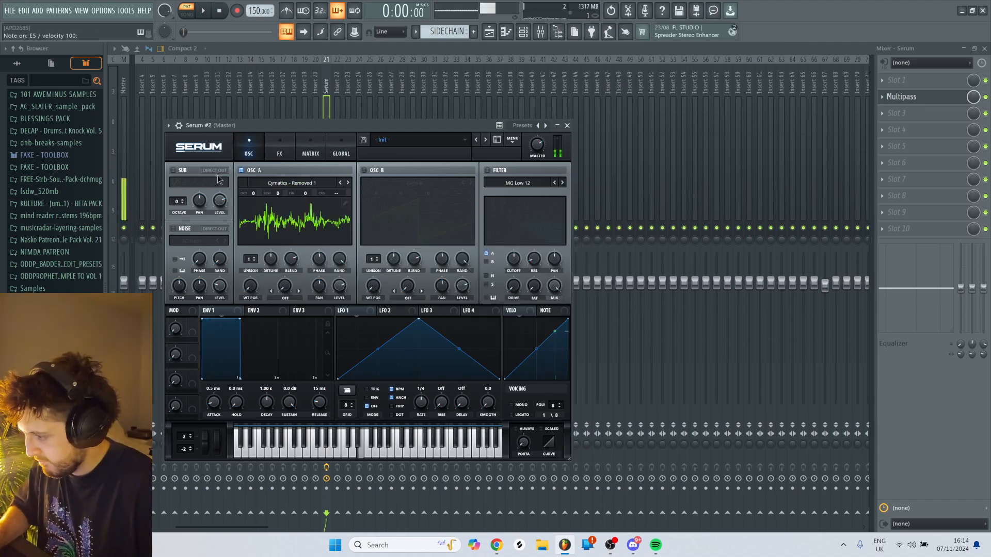
- Set oscillator A to -3 octaves with LFO 1 modulating its wavetable position, and change the wavetable to Cymatics - Throat Rumble
left_click_drag(305, 309, 251, 285)
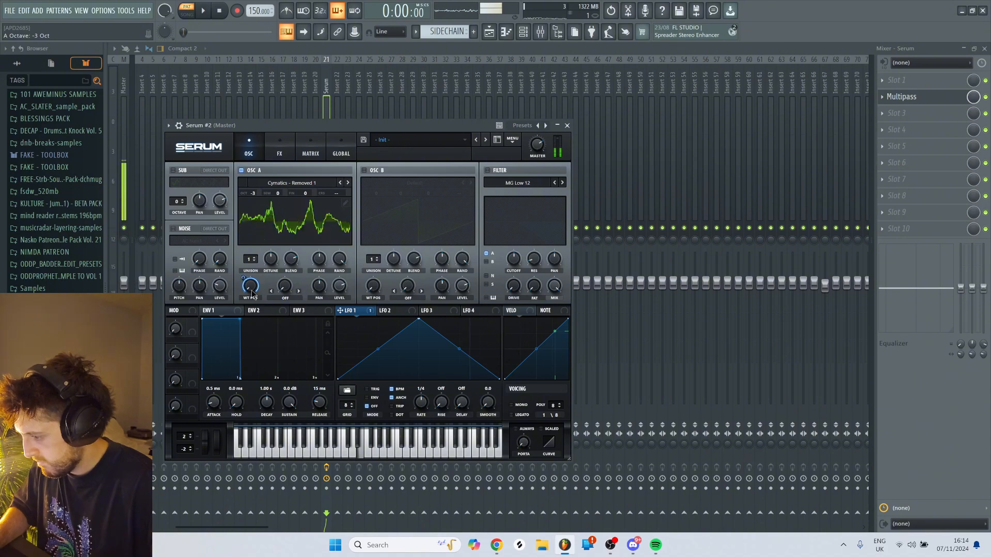
left_click(348, 183)
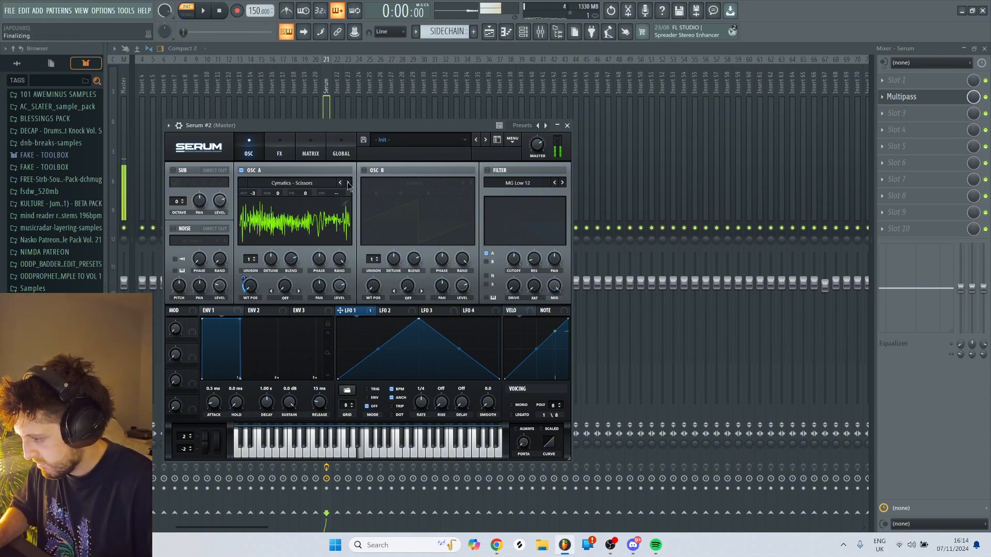
- Reshape LFO 1 into a fast rise with a gently falling top and an added late point before the final drop
left_click_drag(419, 319, 367, 321)
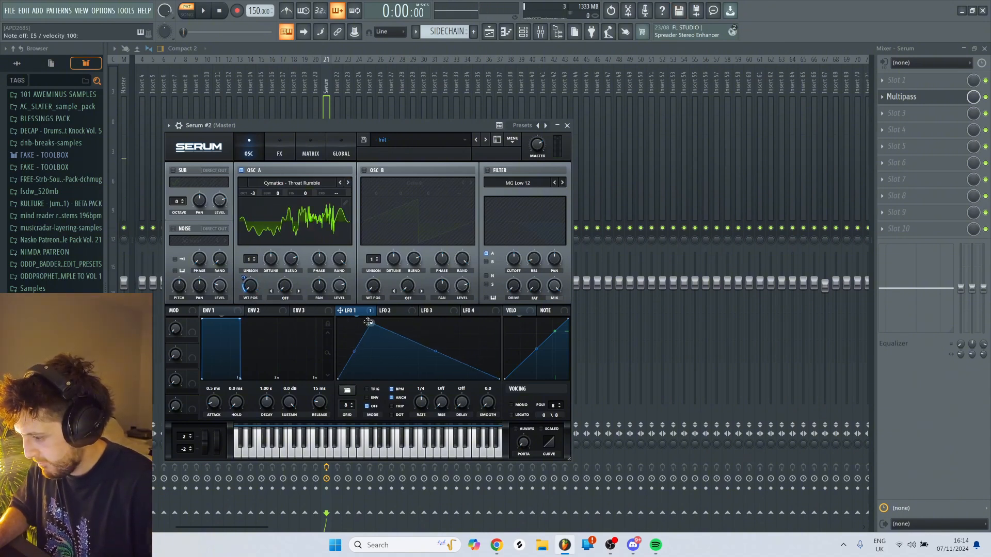
double_click(471, 337)
- Enable the filter as HN 12, modulate its lowered cutoff with LFO 1 and set the LFO 1 rate to bar
left_click(517, 183)
mouse_move(528, 200)
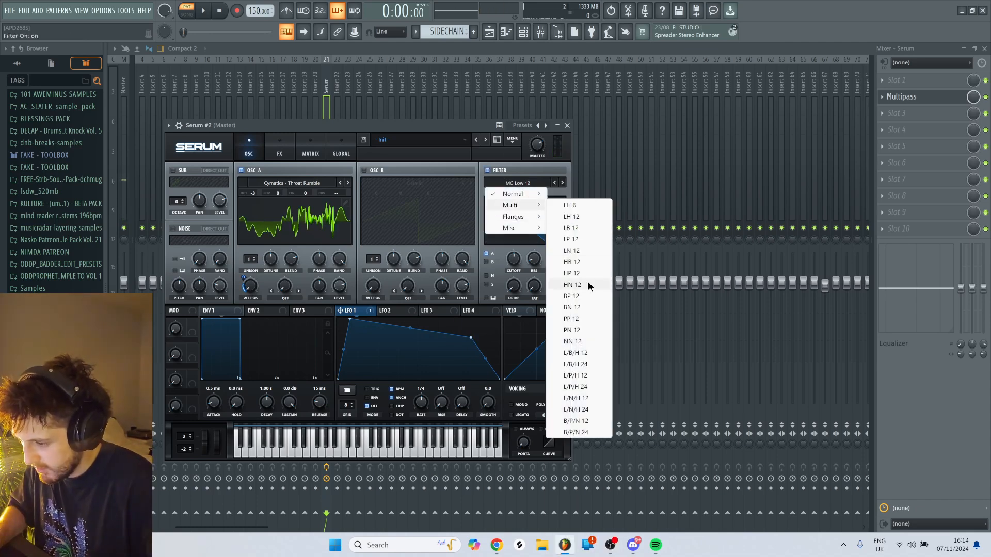
left_click(588, 285)
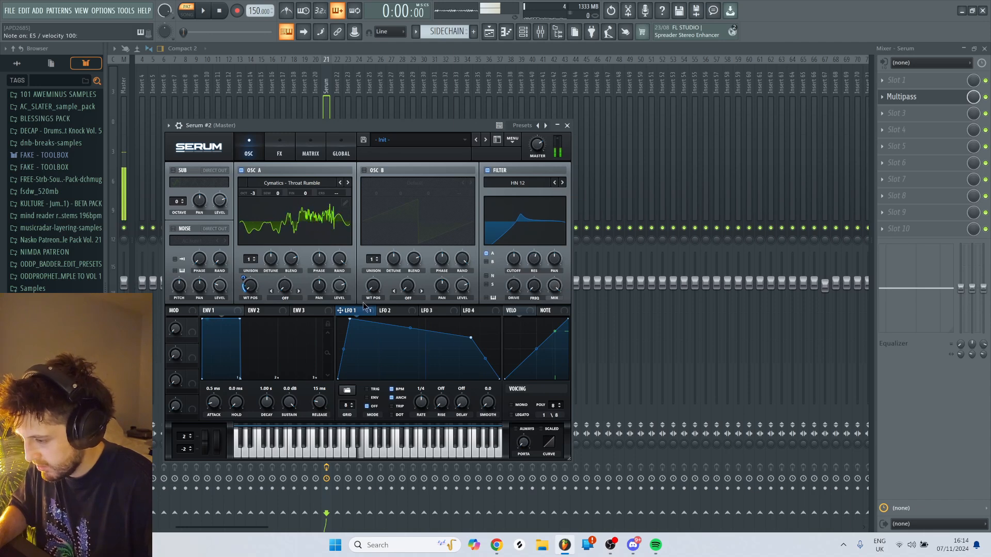
mouse_move(518, 265)
left_mouse_down()
mouse_move(506, 242)
mouse_move(511, 269)
left_mouse_up()
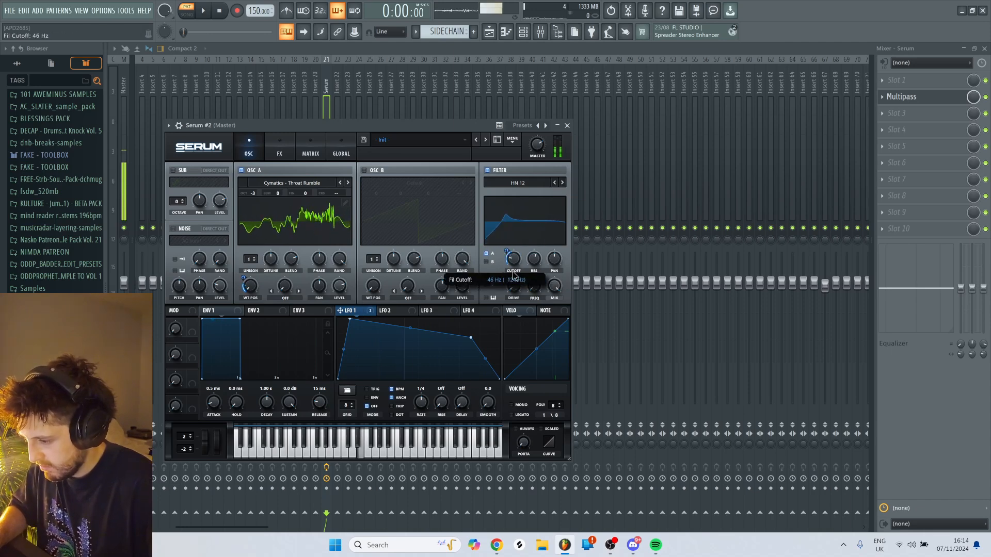
left_click_drag(422, 403, 421, 416)
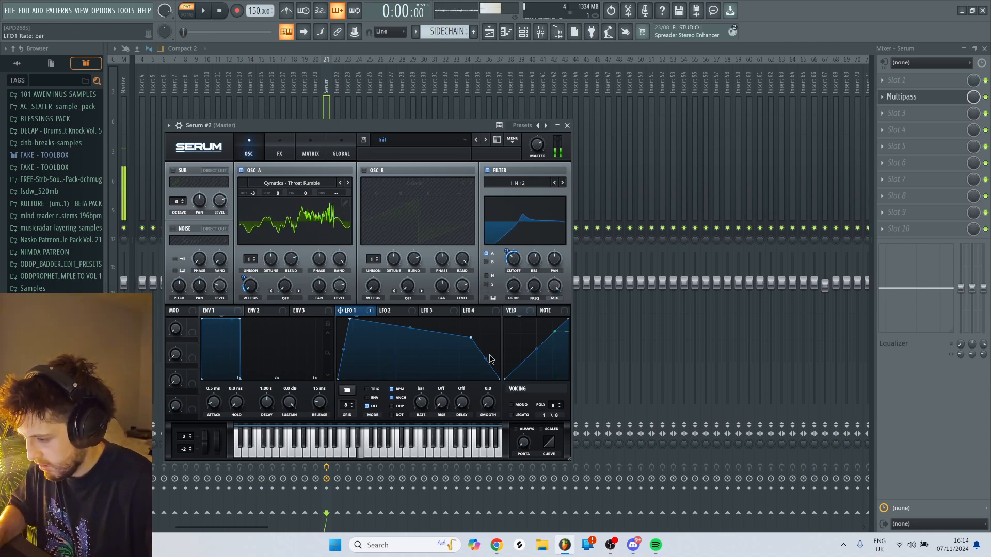
- Modulate the filter's second frequency (Fil Var) with LFO 1 and switch oscillator A's wavetable to Cymatics - Zipper 2
left_click_drag(509, 286, 510, 217)
left_click_drag(534, 286, 533, 217)
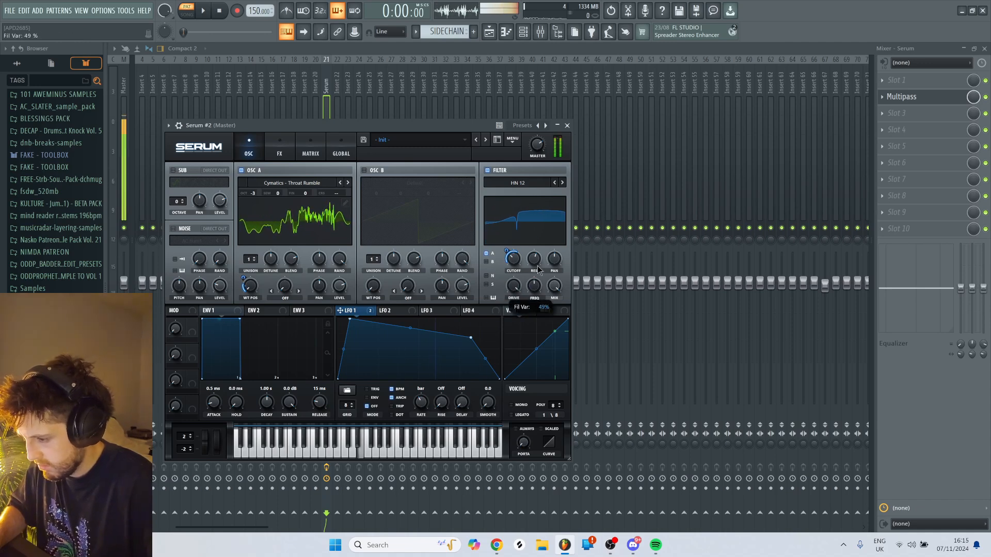
left_click_drag(530, 281, 532, 283)
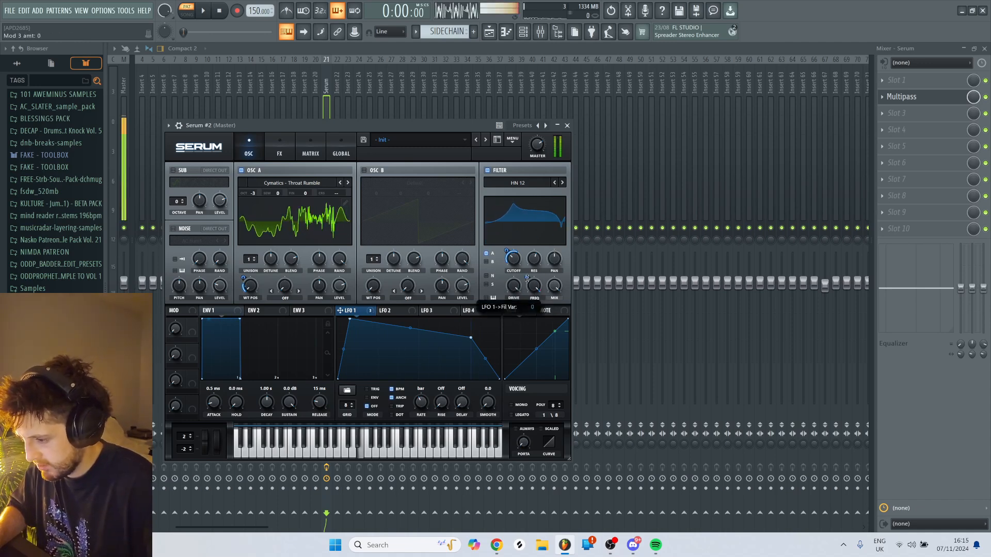
left_click(349, 182)
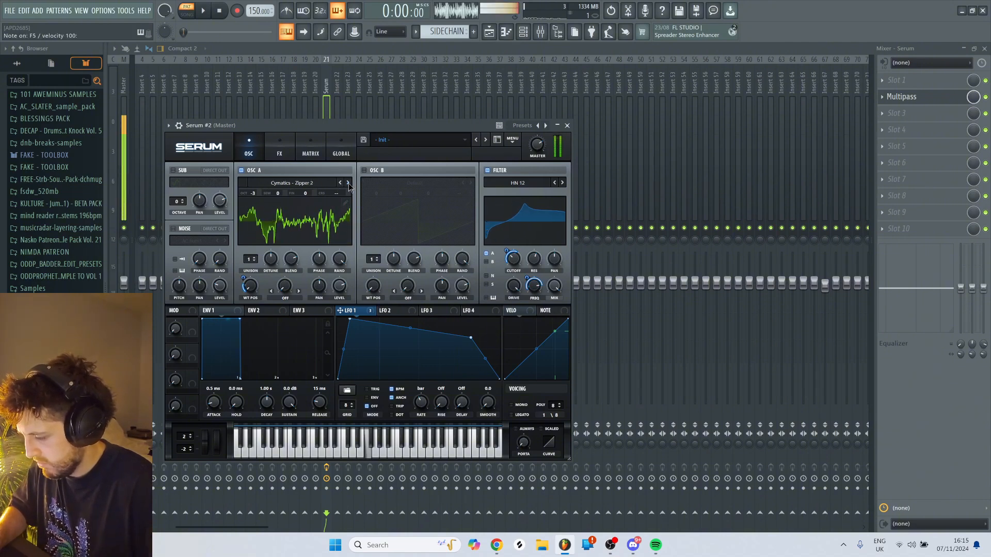
- Route LFO 2 to Mast.Tun with an amount of 28 and shape it into a low falling ramp in envelope mode
left_click(388, 311)
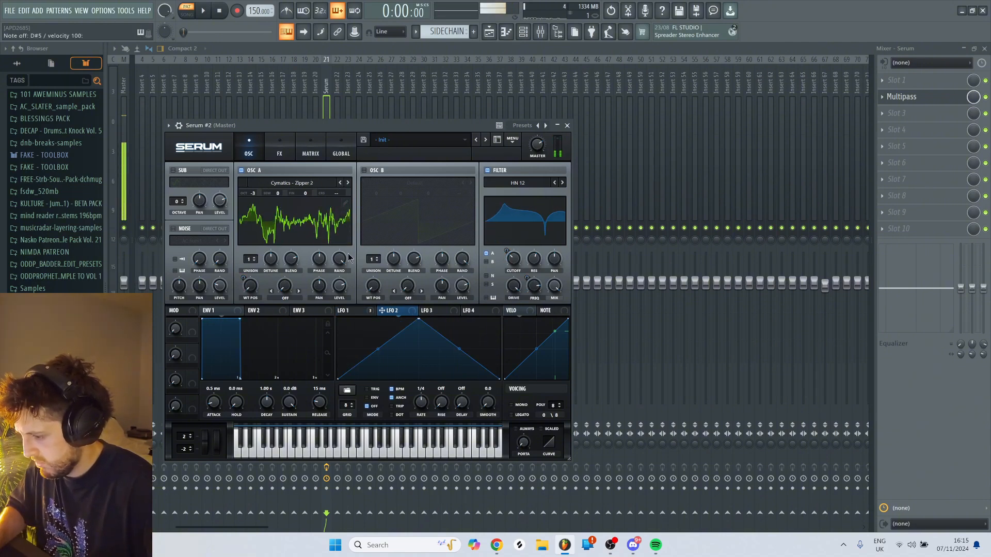
left_click(311, 149)
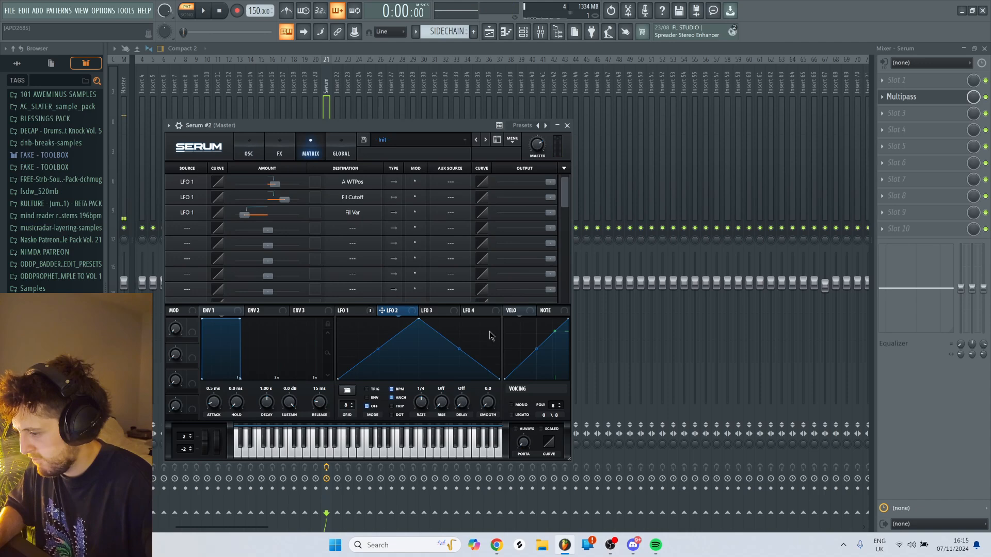
left_click(357, 232)
mouse_move(354, 316)
left_click(419, 317)
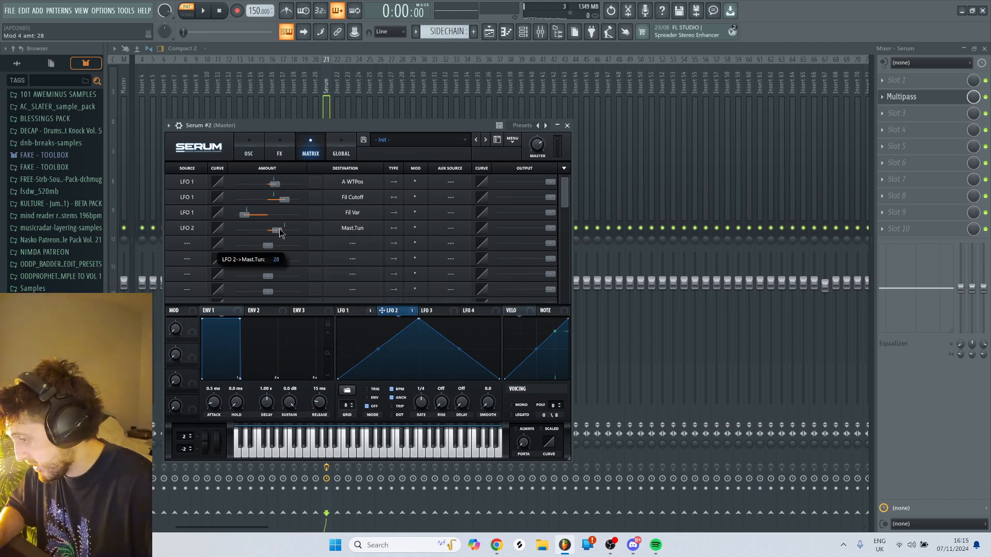
left_click_drag(418, 319, 323, 360)
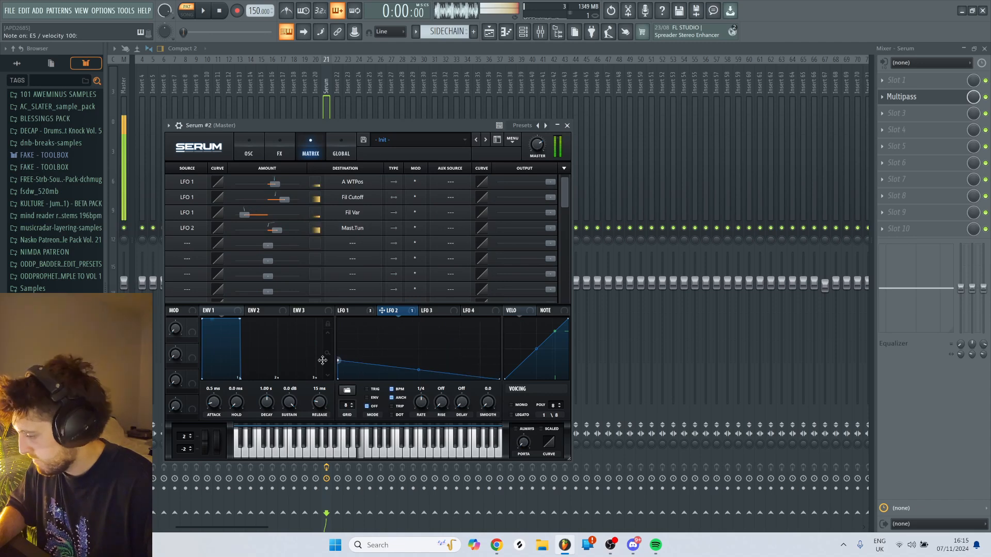
- Enable the Compressor effect in multiband mode and lower its threshold to about -9.9 dB
left_click(279, 153)
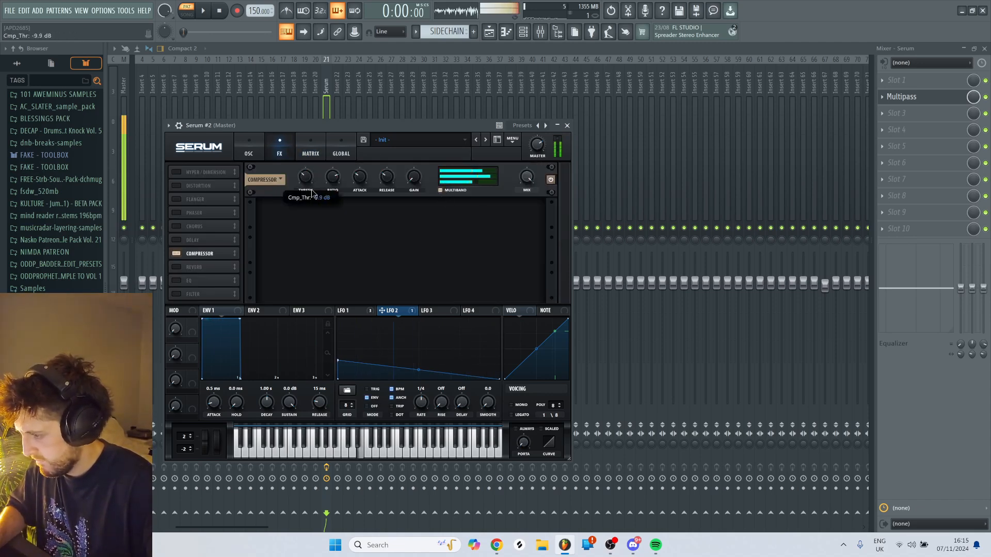
- Enable the sub oscillator with a triangle wave at -3 octaves, adjust its level and audition the bass with low notes
left_click(248, 153)
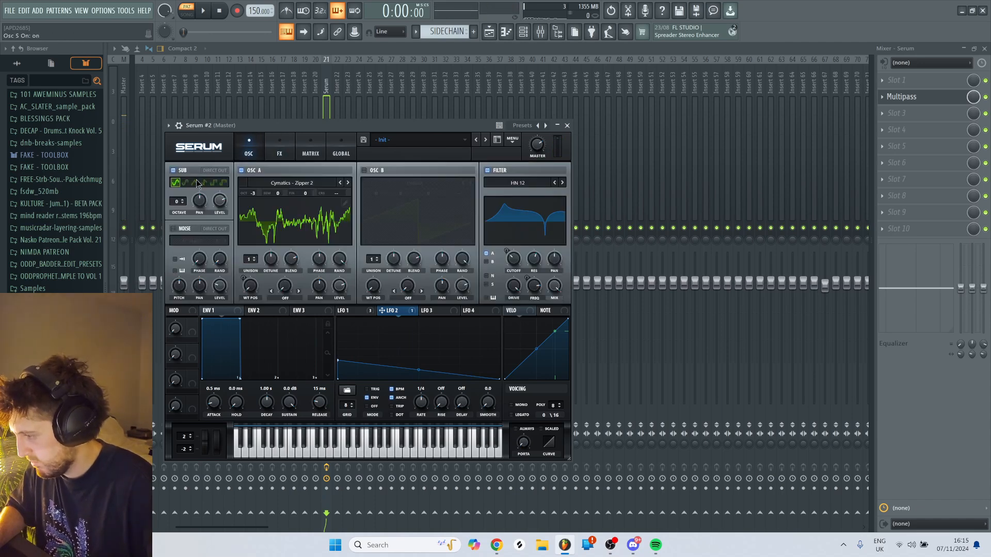
left_click_drag(180, 202, 220, 175)
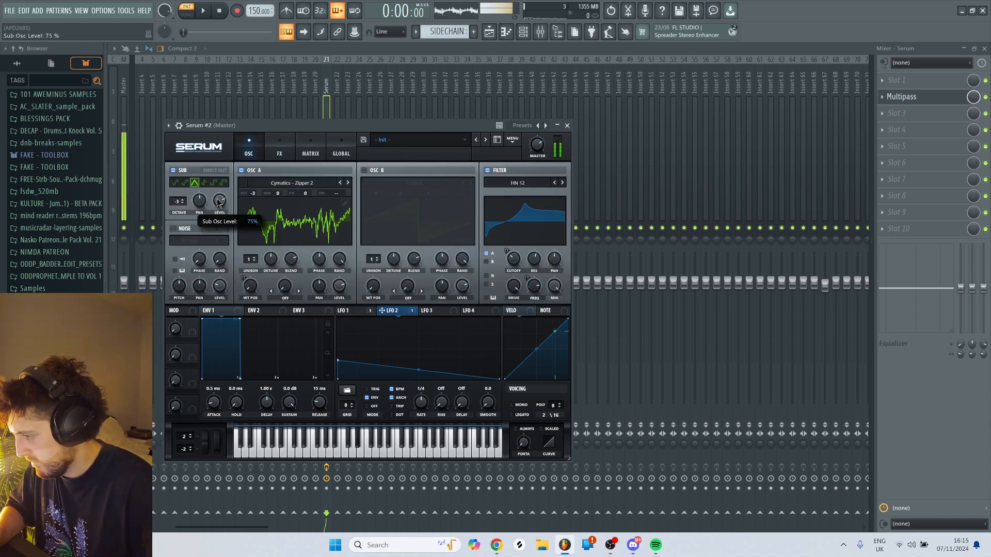
key("c")
key("x")
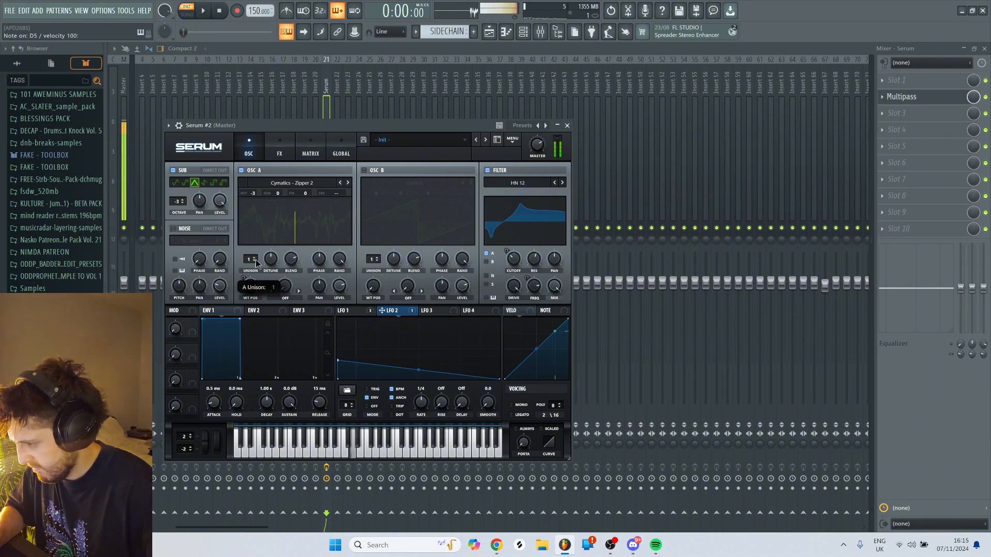
key("c")
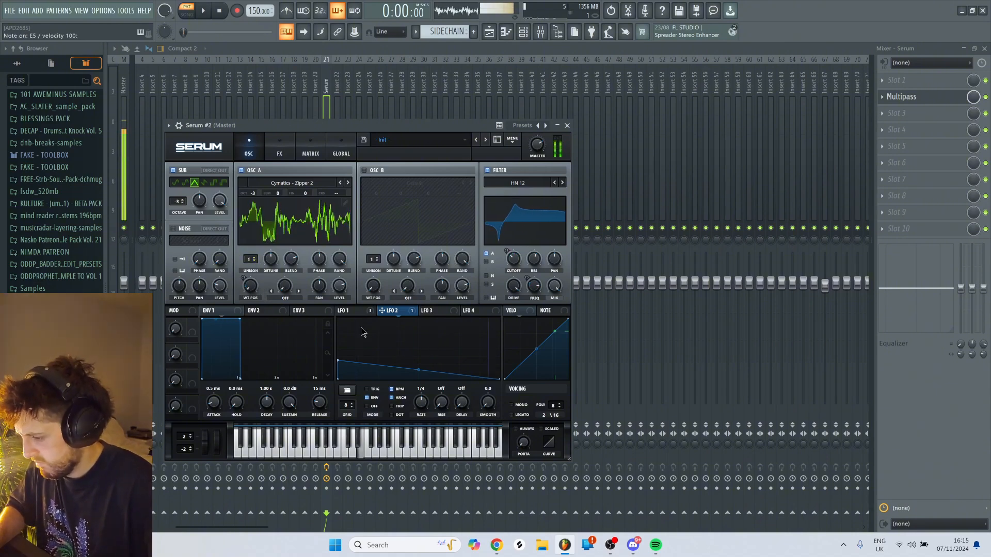
- Set LFO 1 to trigger mode and reshape it with an early peak, a dip and a lower second peak
left_click(349, 310)
key("c")
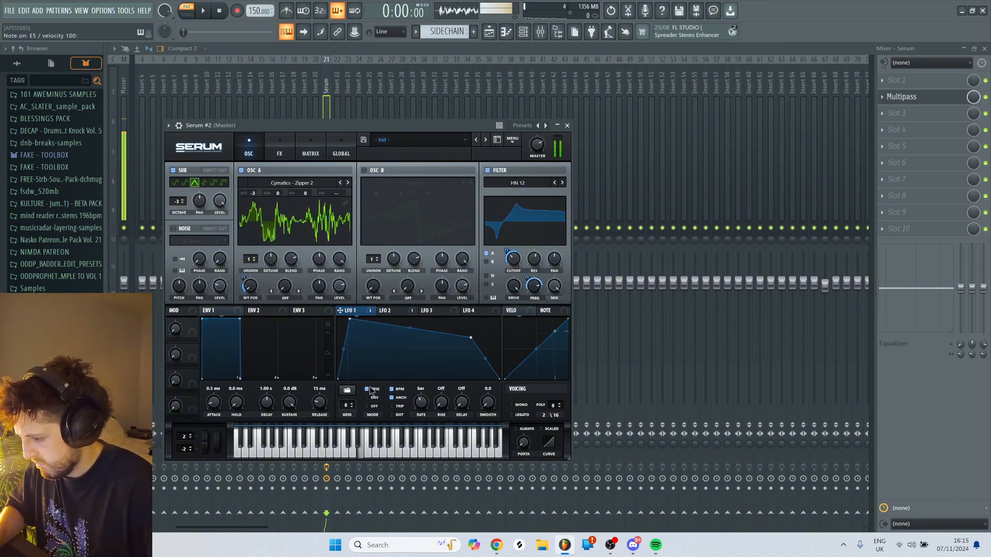
left_click_drag(350, 320, 379, 348)
key("c")
double_click(377, 349)
double_click(402, 328)
key("c")
- Raise the HN 12 filter's resonance to about 59% and make the dip in LFO 1 shallower while auditioning
left_click_drag(539, 260, 539, 258)
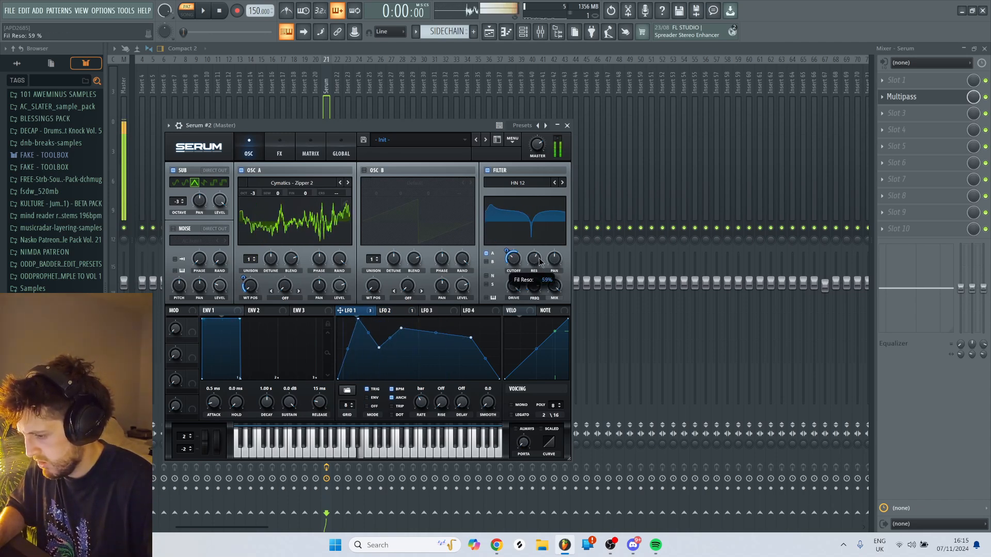
key("c")
left_click_drag(379, 348, 384, 323)
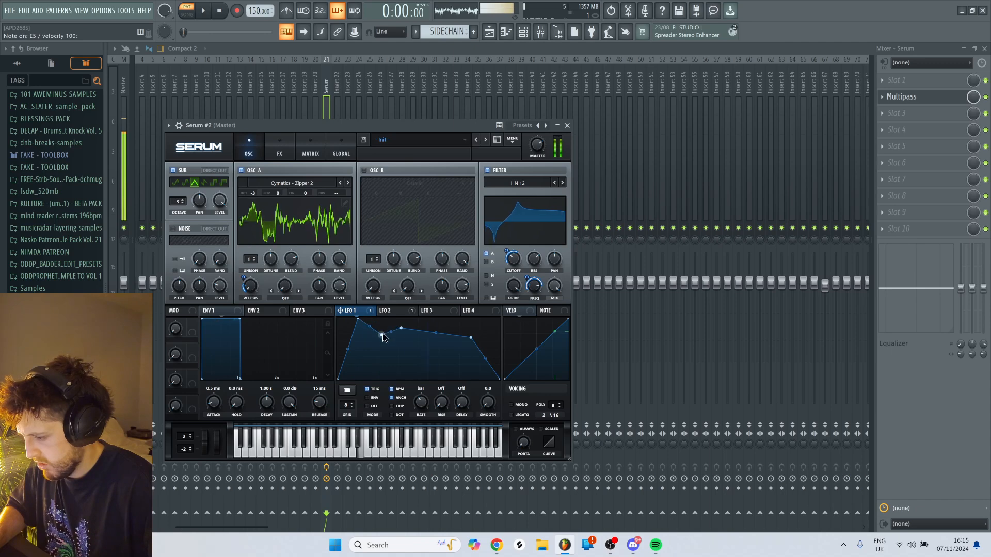
- Shape LFO 2 into a low early peak with a curved fall at rate 1/2, and shift LFO 1's second peak later
left_click(399, 312)
key("v")
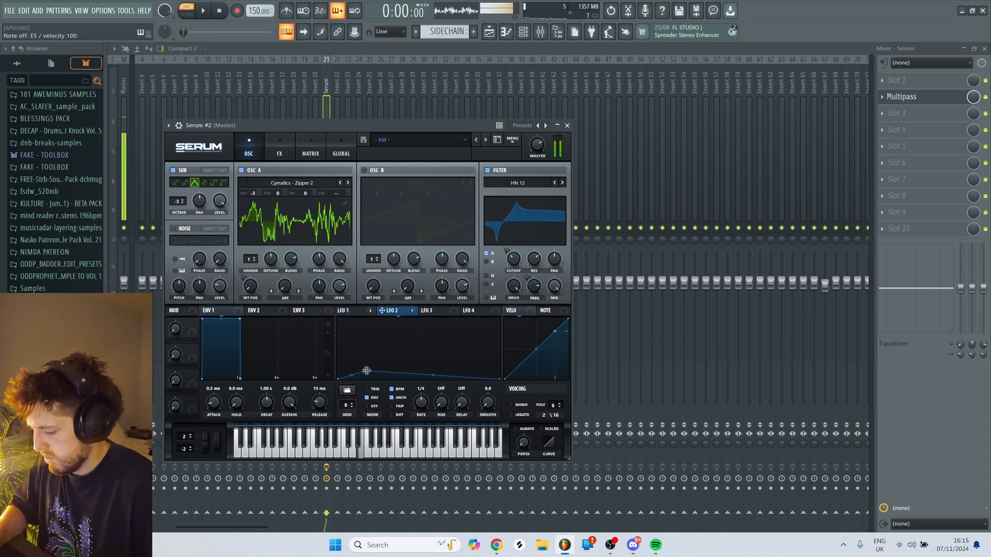
left_click(370, 312)
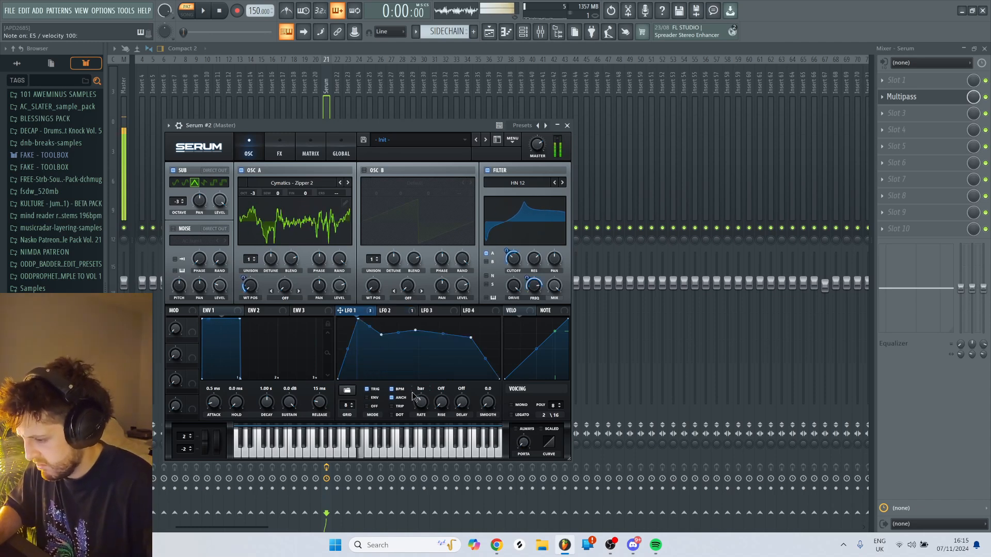
key("c")
left_click(399, 311)
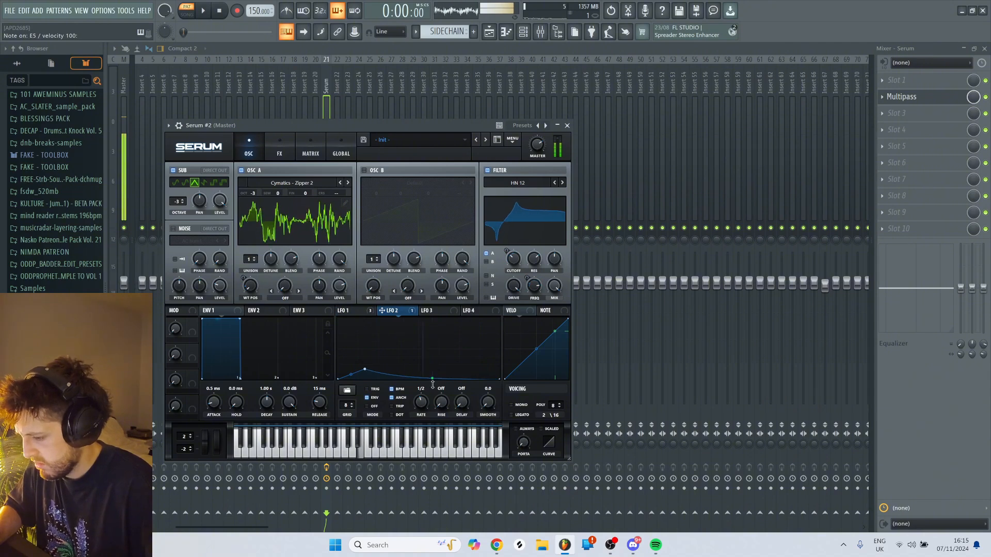
- Set oscillator A's warp mode to Bend +/- and modulate the warp amount with LFO 1
left_click(305, 292)
left_click(297, 114)
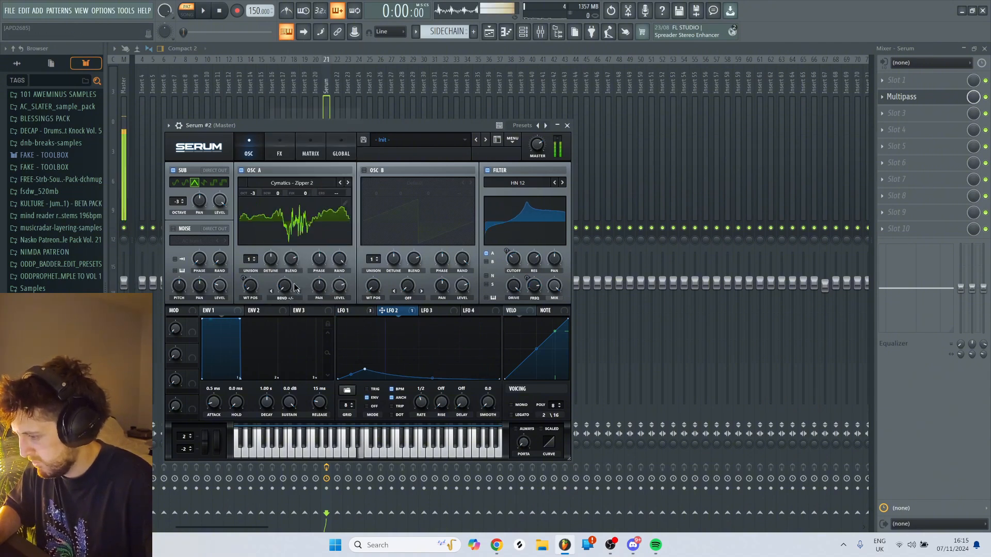
left_click(361, 312)
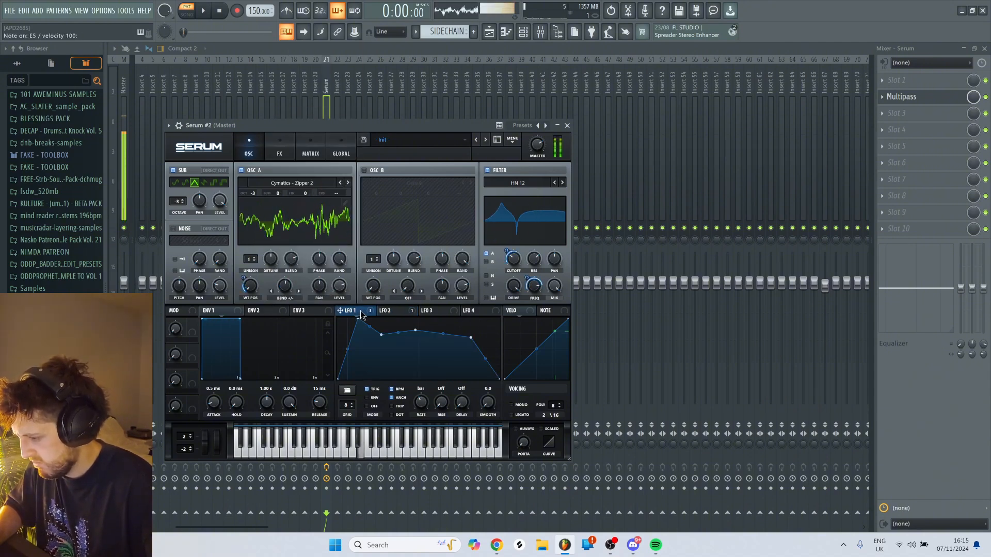
left_click_drag(285, 292, 280, 293)
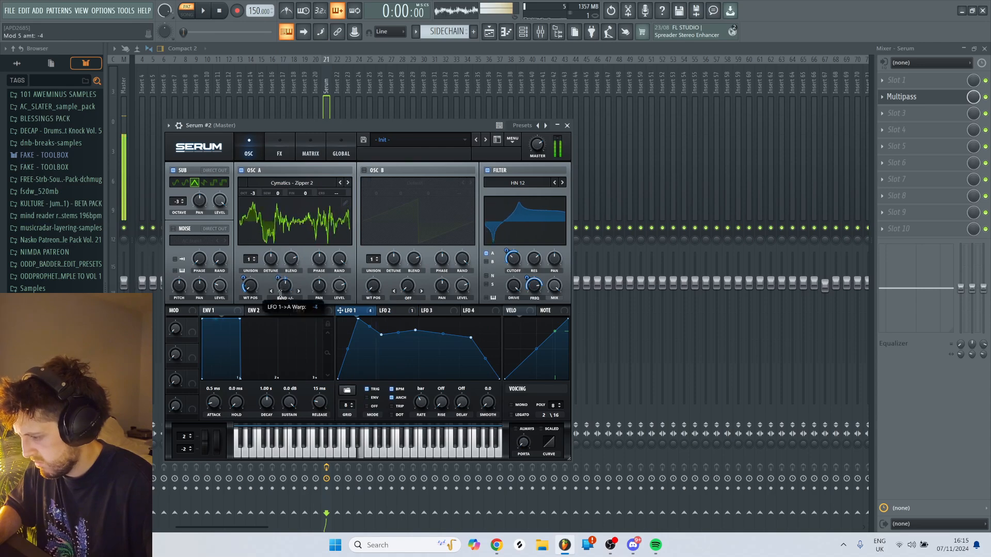
- Route the second Serum to mixer insert 30 and load Multipass in its effect slot 2
left_click(422, 87)
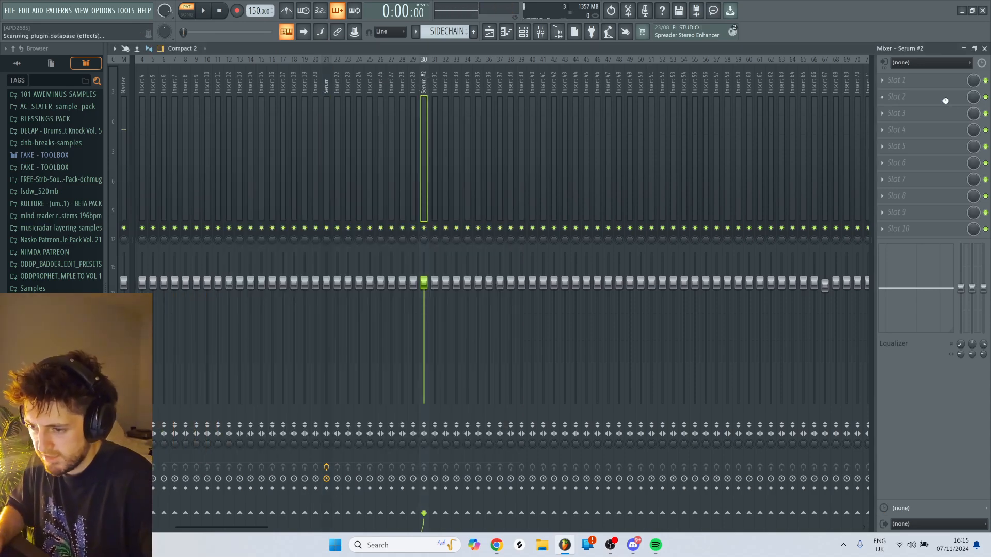
key("F8")
type("multi")
left_click(711, 298)
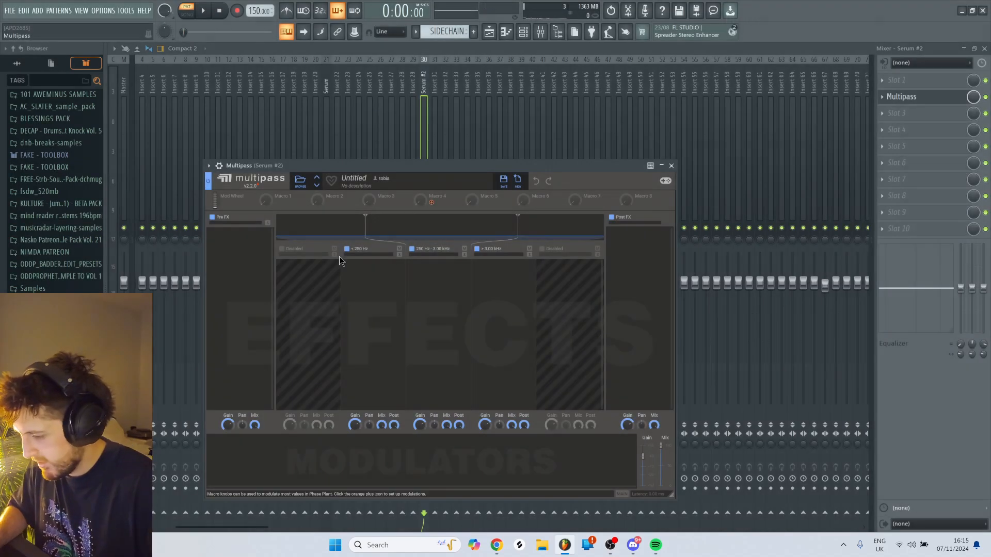
- Remove the band above 3 kHz and add a Convolver to the band above 250 Hz
left_click(476, 249)
left_click(426, 294)
left_click(593, 328)
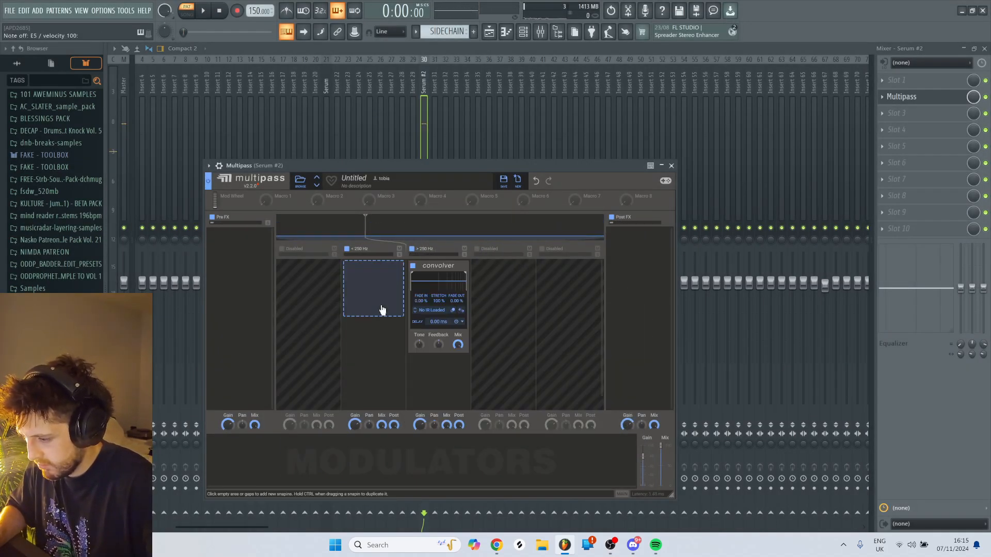
- Load the factory Spaces Real impulse response Maes Howe in the Convolver and shorten its tail with a 100% fade-out
left_click(450, 310)
left_click(495, 366)
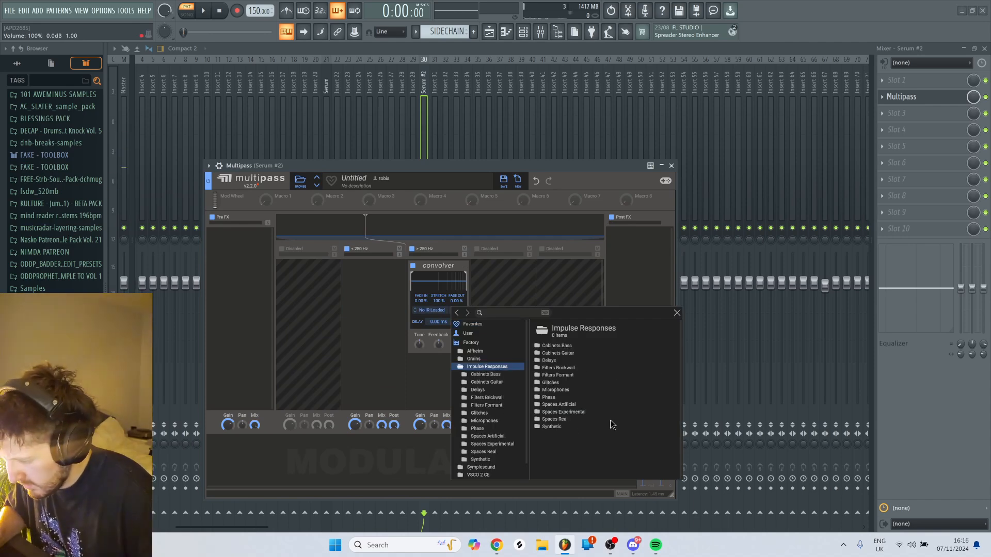
left_click(483, 452)
left_click(561, 370)
left_click(568, 444)
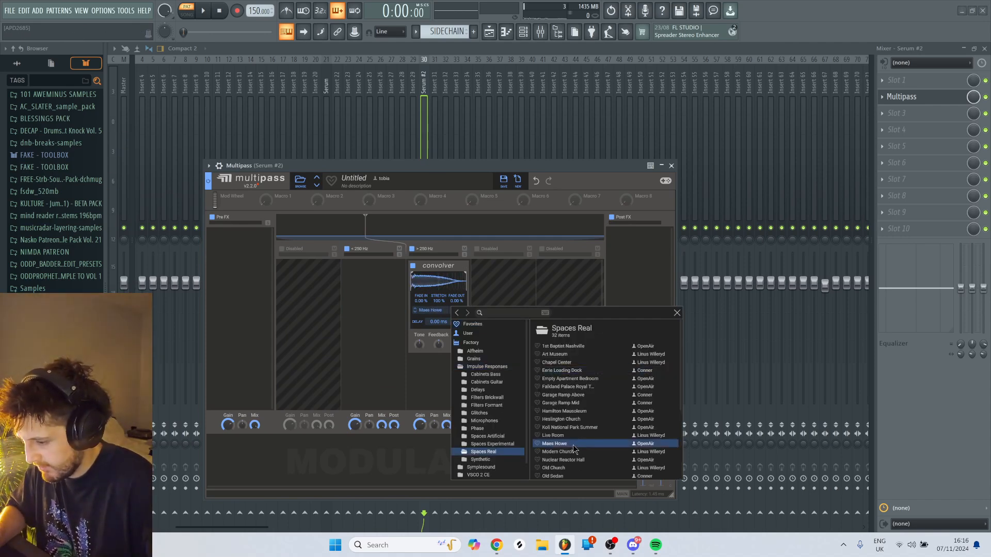
left_click(507, 169)
key("c")
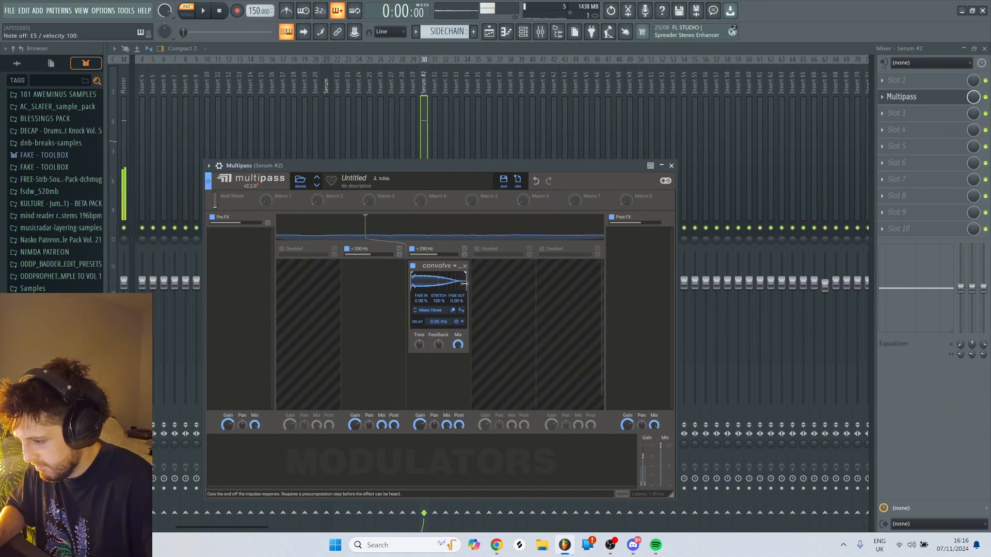
mouse_move(465, 274)
left_mouse_down()
mouse_move(460, 314)
mouse_move(459, 144)
left_mouse_up()
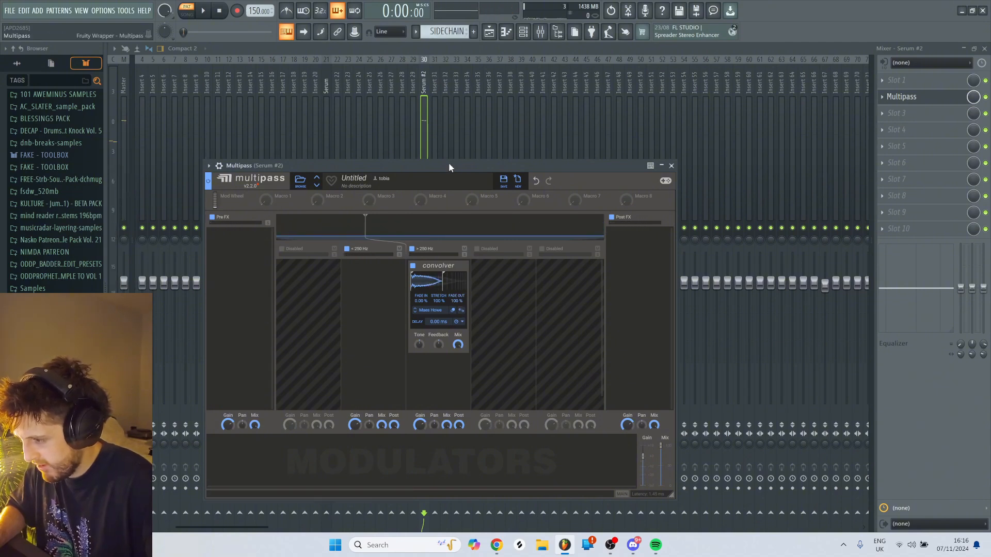
key("c")
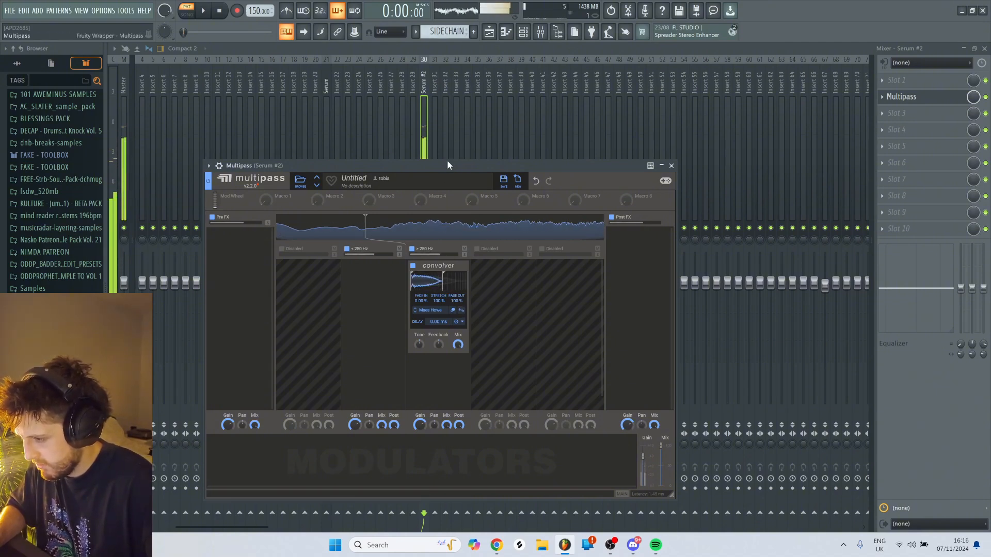
- Add an Overdrive Distortion to the Pre FX lane and a Chorus below the Convolver
left_click(239, 258)
left_click(248, 340)
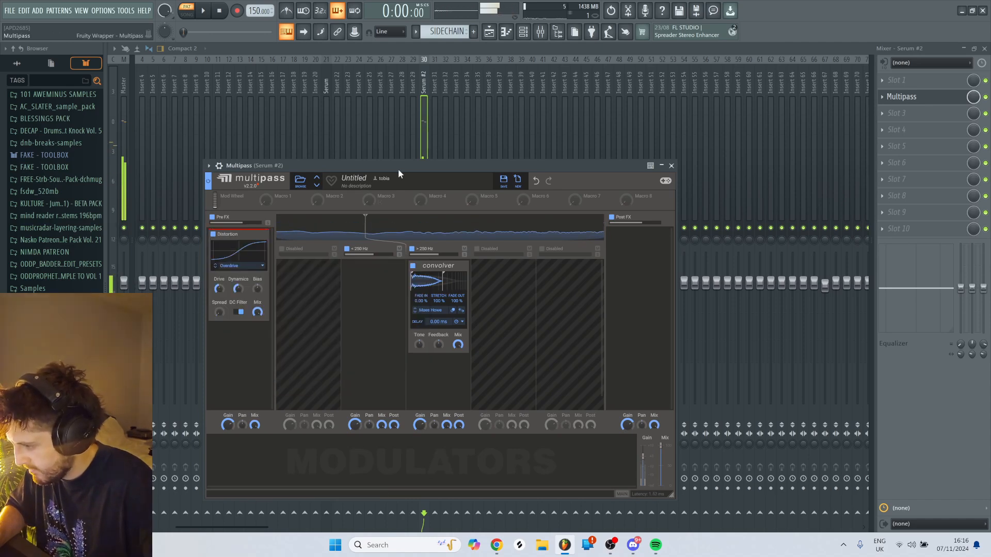
key("c")
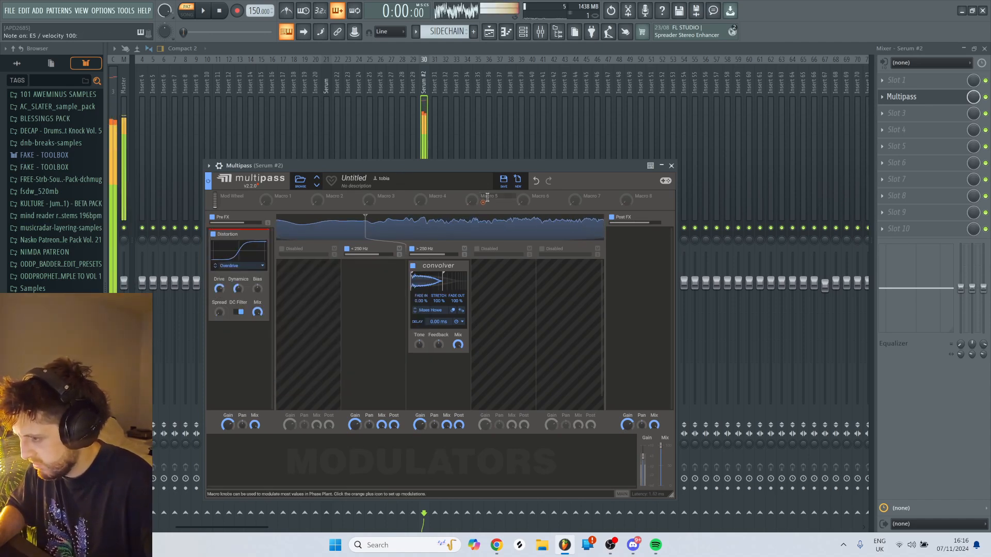
left_click(439, 382)
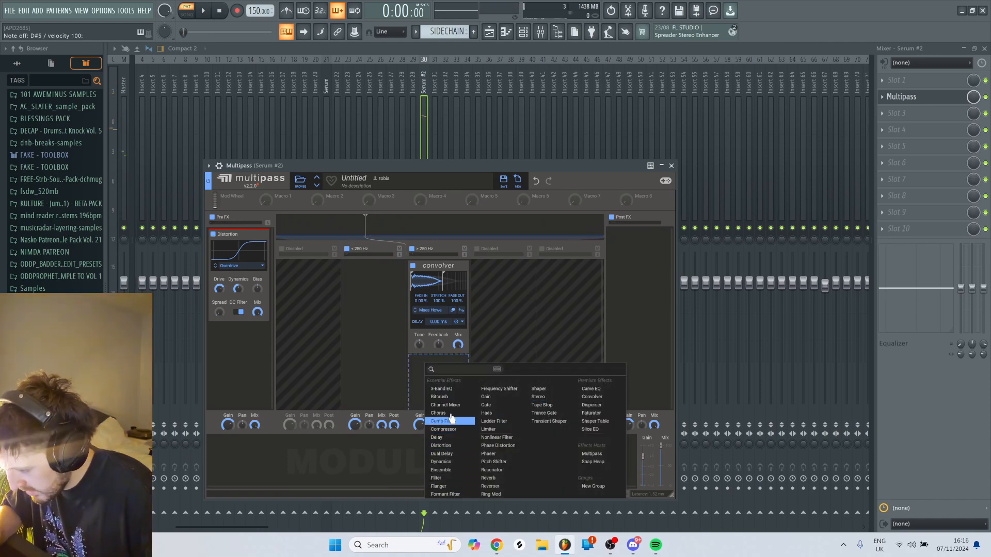
left_click(450, 413)
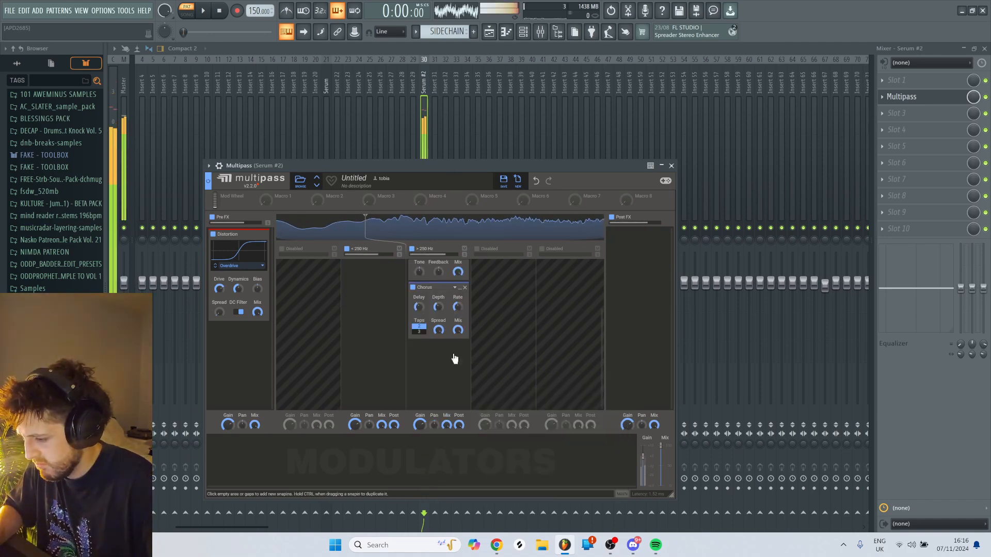
- Enable an EQ before the compressor in the second Serum's effects and turn its low band into a peak-type cut
left_click(522, 33)
left_click(289, 166)
left_click(280, 151)
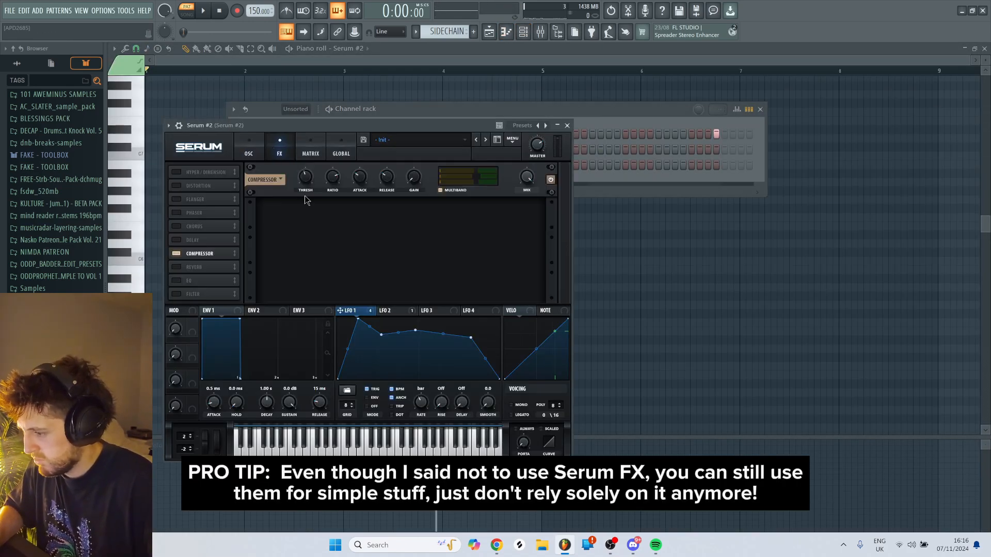
left_click(200, 280)
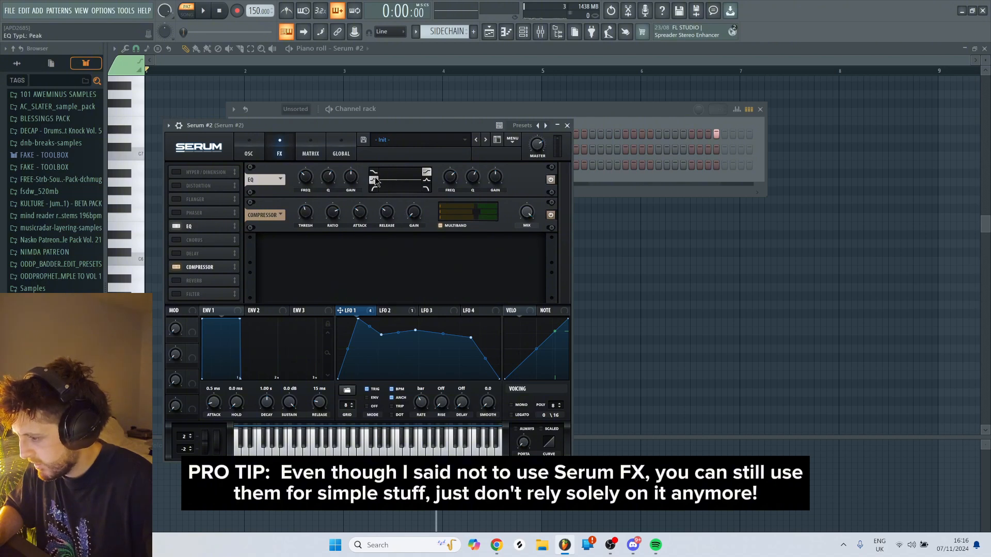
key("c")
left_click_drag(360, 176, 366, 360)
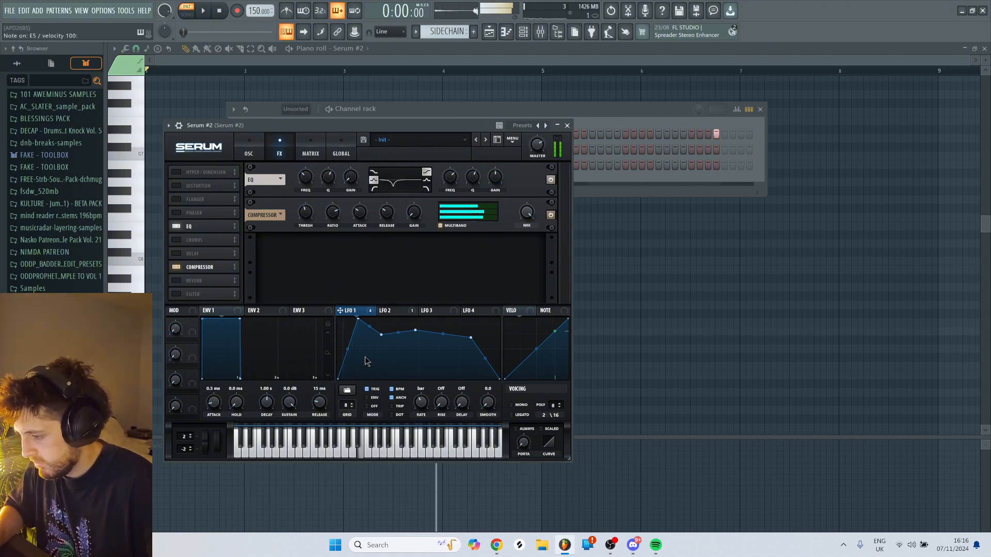
- Modulate the EQ low band's frequency with LFO 1 and adjust its base frequency while auditioning
left_click_drag(356, 315, 303, 212)
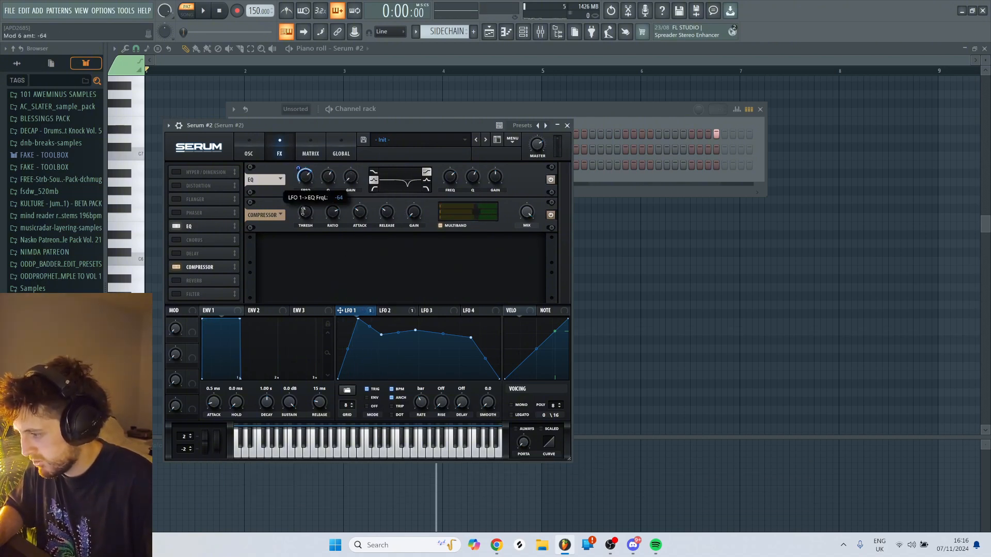
key("c")
left_click_drag(306, 177, 306, 187)
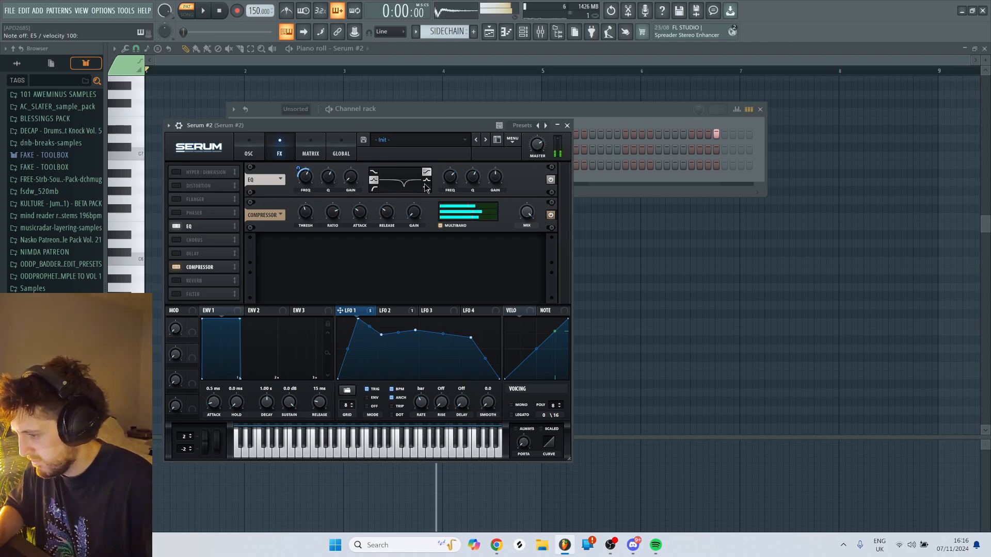
- Turn the EQ's high band into a peak boost, modulate its frequency with LFO 1 and fine-tune that frequency while auditioning
left_click_drag(496, 178, 499, 170)
key("c")
left_click_drag(368, 312, 441, 192)
key("c")
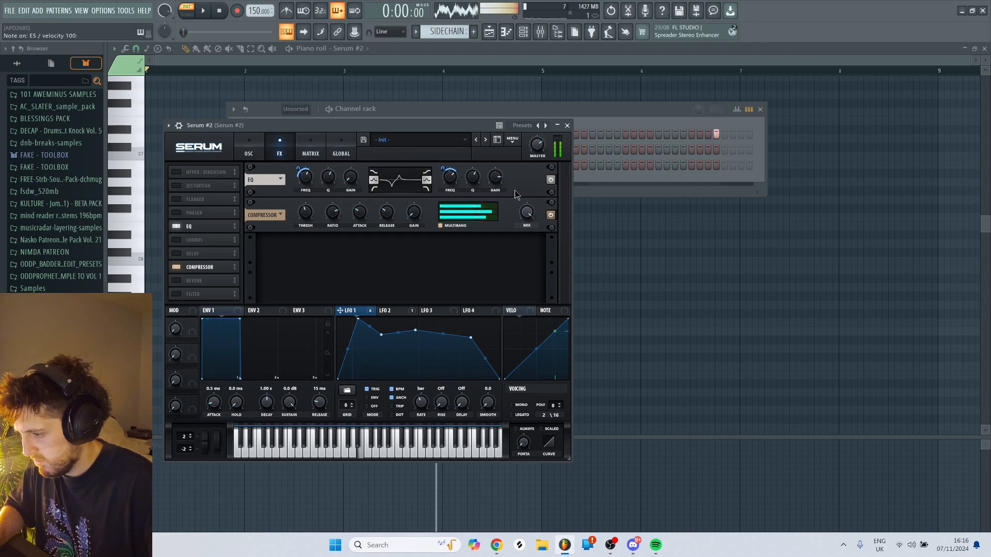
left_click_drag(449, 183, 450, 162)
key("c")
key("c")
left_click_drag(450, 177, 448, 165)
key("c")
- Add two dips to LFO 1's curve after the first and second peaks, and raise the compressor gain to about 10.9 dB
left_click_drag(401, 354, 401, 370)
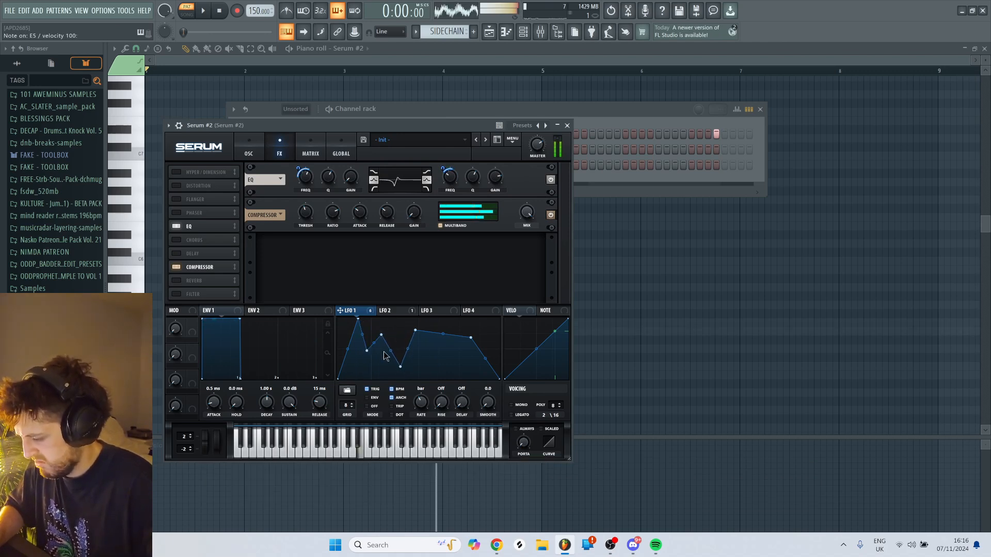
left_click_drag(414, 211, 420, 201)
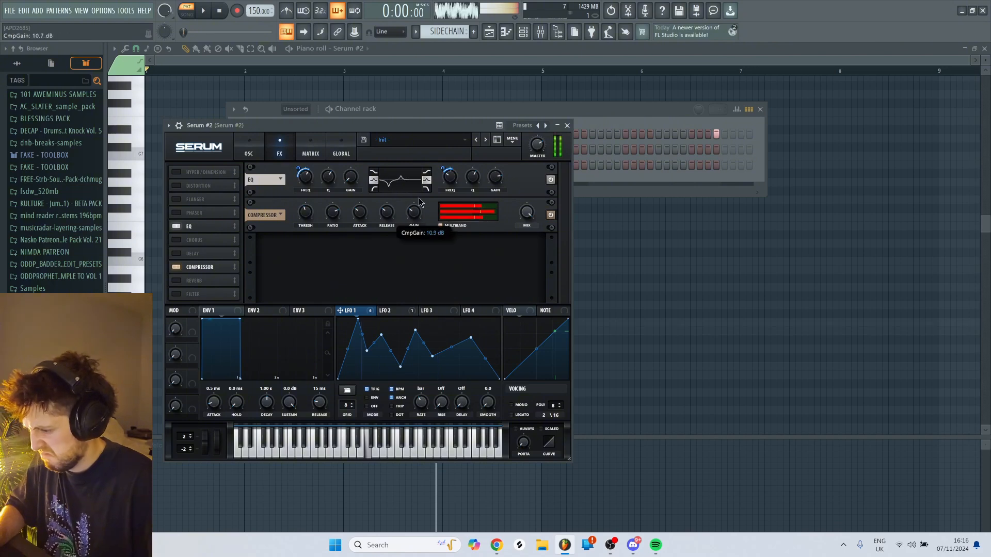
key("c")
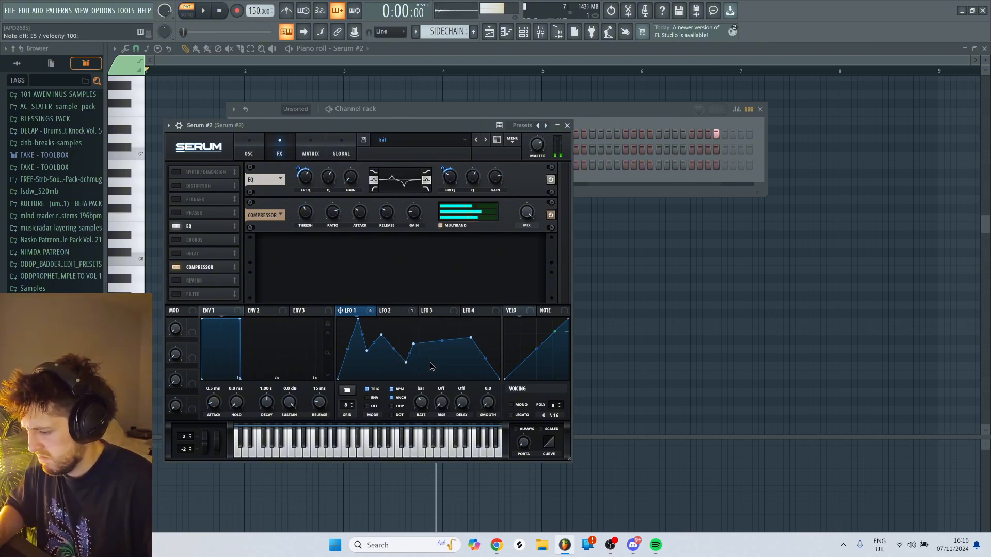
- Audition the Yee Haw wavetable in oscillator A with LFO 1's wavetable position modulation at 84 and the bend warp near -2%
left_click(249, 149)
key("v")
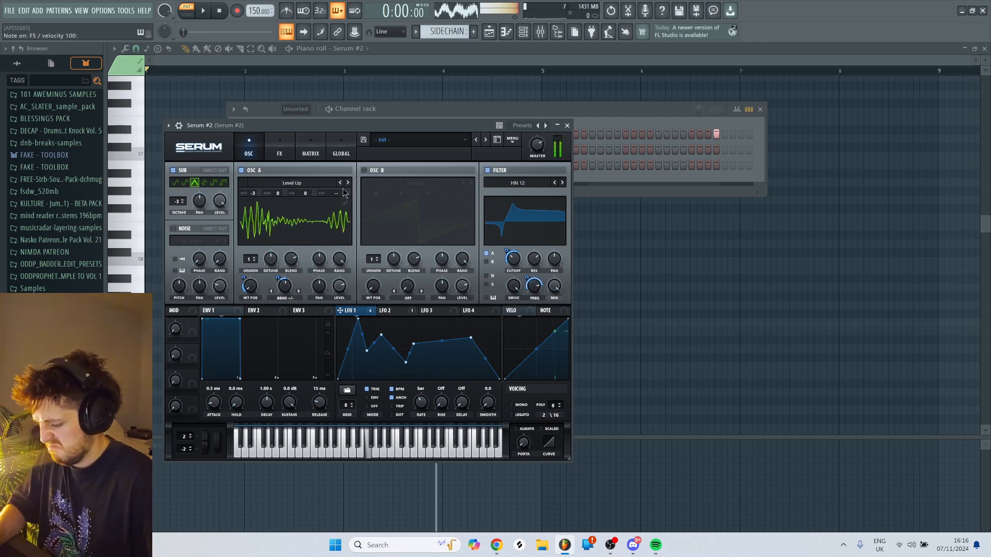
left_click_drag(251, 259, 259, 208)
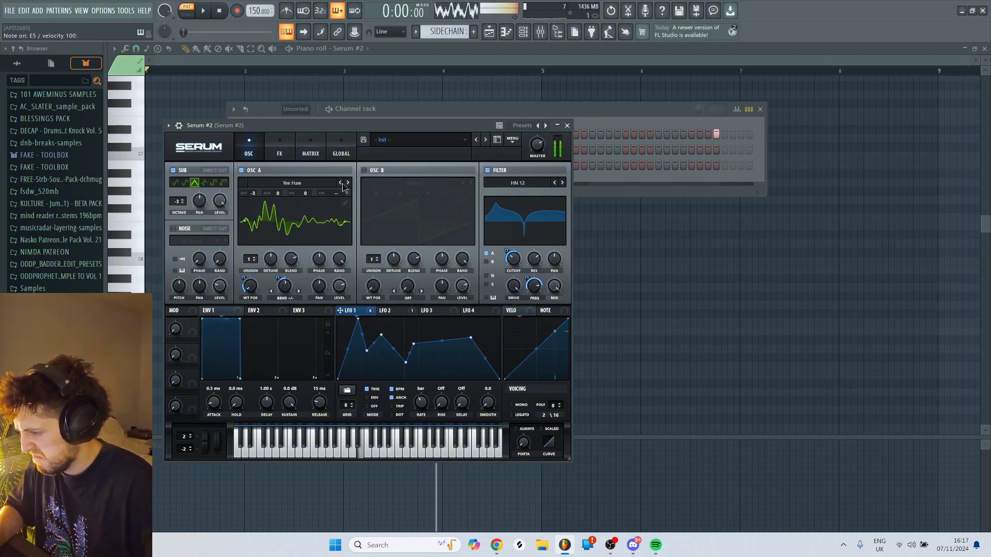
mouse_move(246, 281)
left_mouse_down()
mouse_move(250, 260)
mouse_move(249, 275)
left_mouse_up()
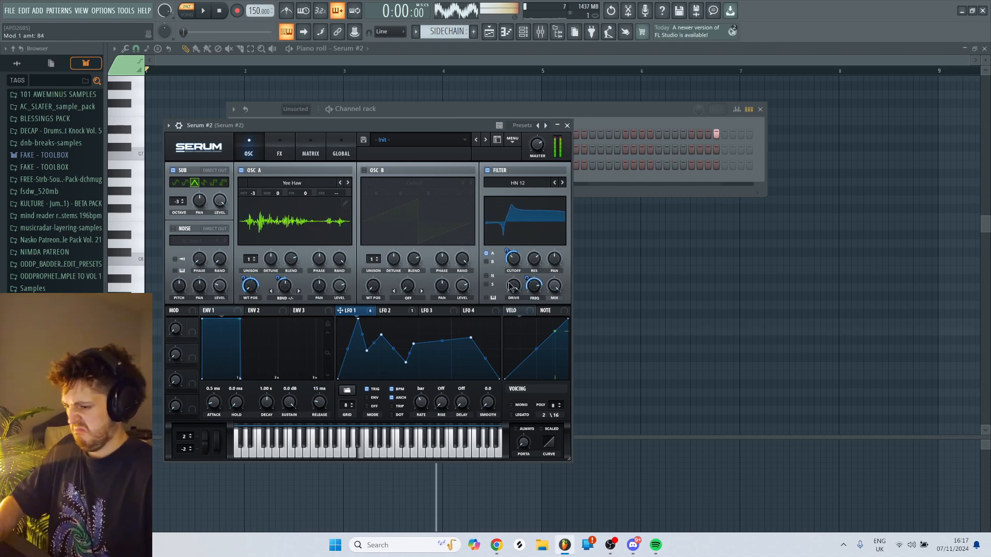
key("v")
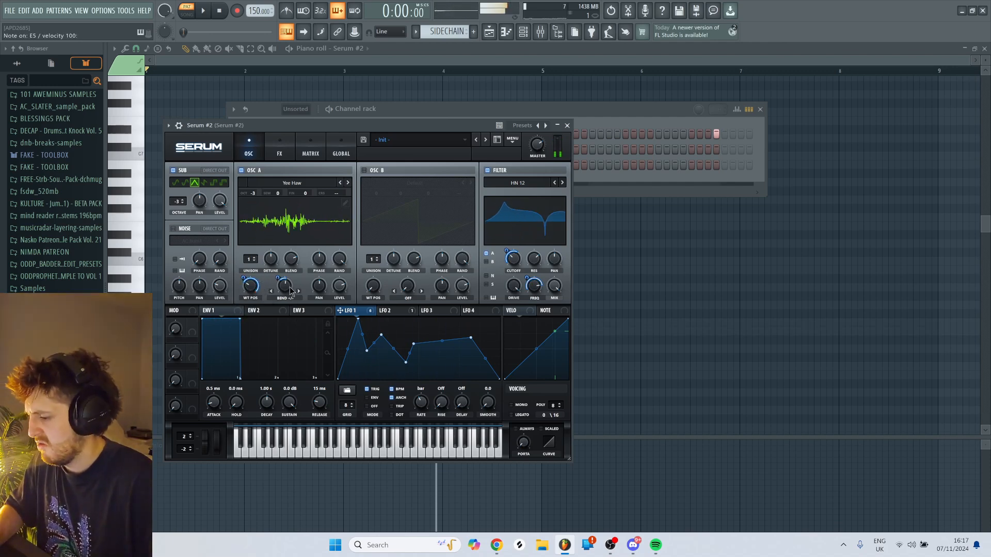
left_click_drag(281, 280, 281, 283)
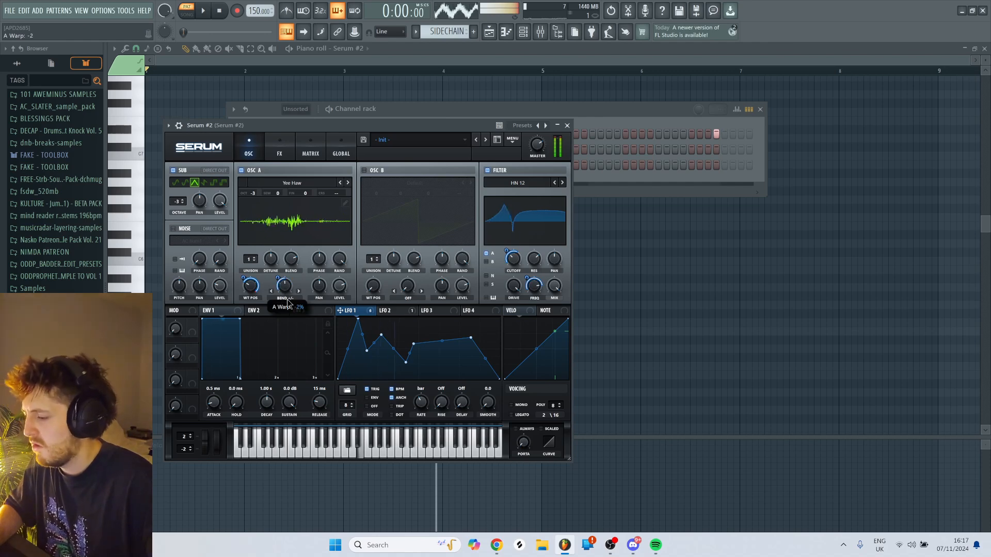
key("v")
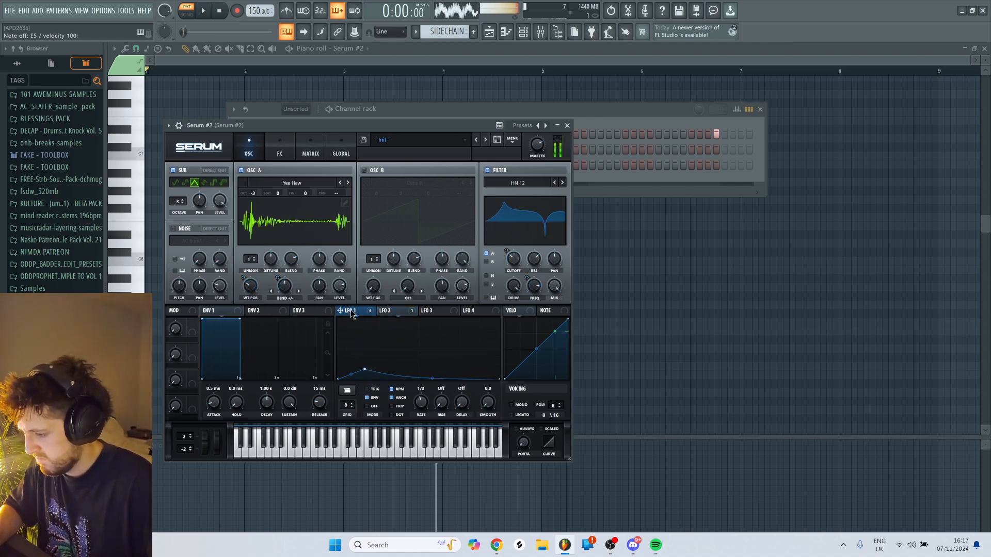
- Modulate the oscillator A and sub levels with LFO 1, set the sub's base level to 0% and load the Bank Statement wavetable
left_click_drag(341, 310, 339, 286)
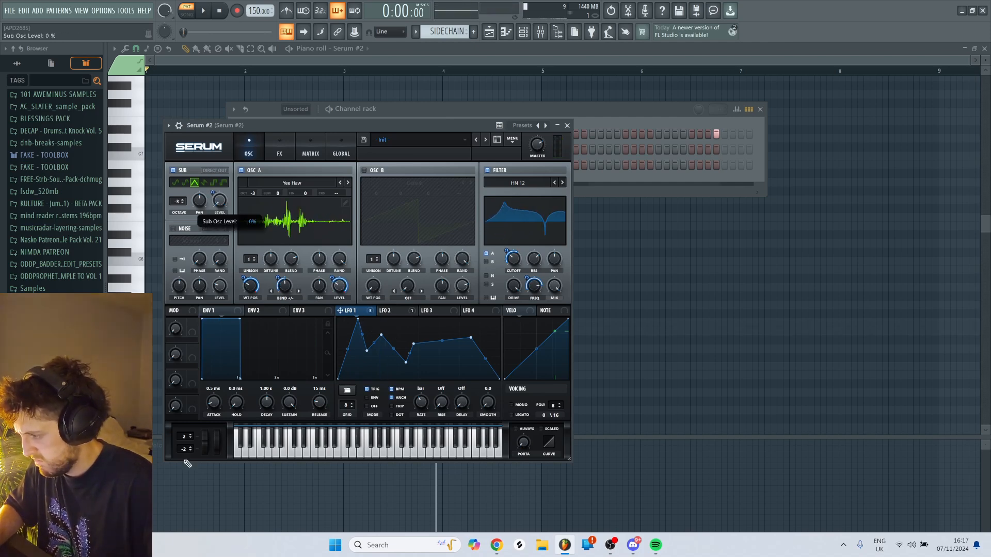
key("c")
key("v")
key("c")
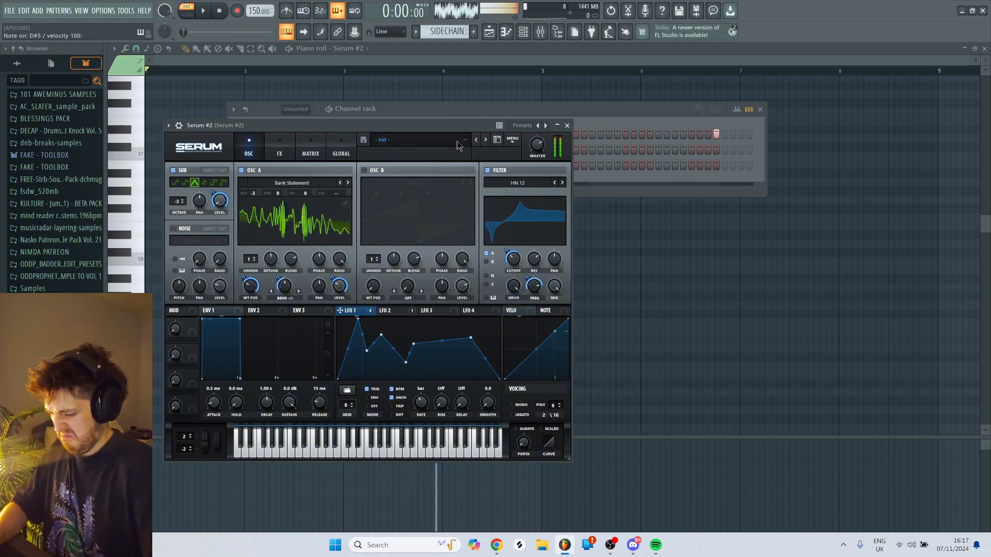
- Return to Multipass on the second Serum's mixer track and add an Audio Follower modulator
left_click(541, 32)
left_click(909, 96)
left_click_drag(509, 165, 515, 125)
left_click(275, 423)
left_click(308, 448)
- Add a notch Filter after the Pre FX Distortion and modulate its cutoff with the Audio Follower
left_click(246, 318)
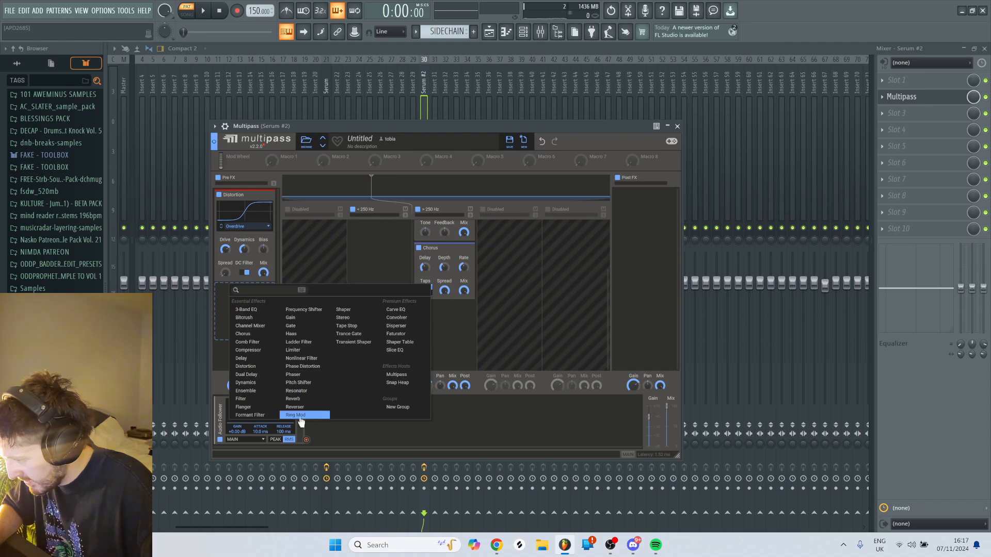
left_click(241, 399)
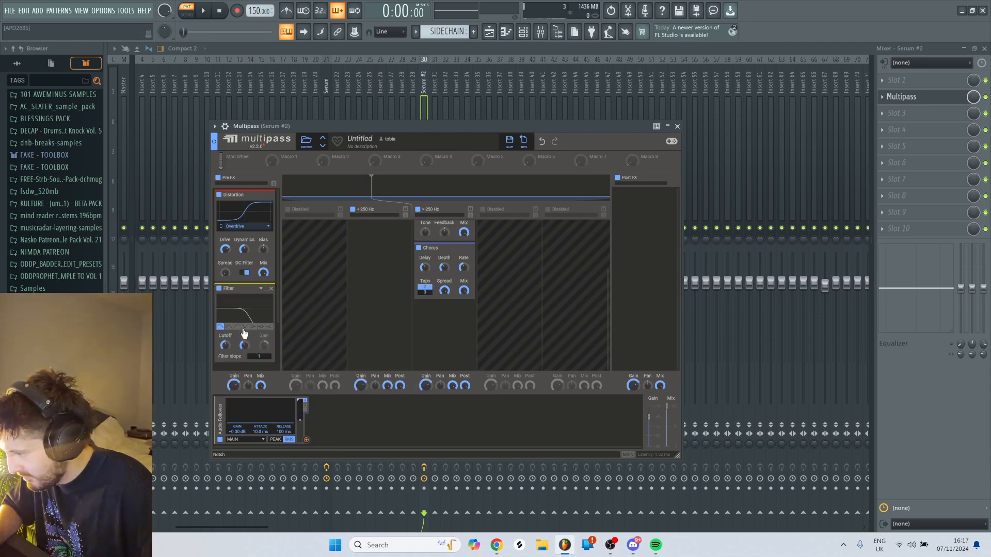
left_click_drag(306, 440, 227, 357)
left_click(435, 125)
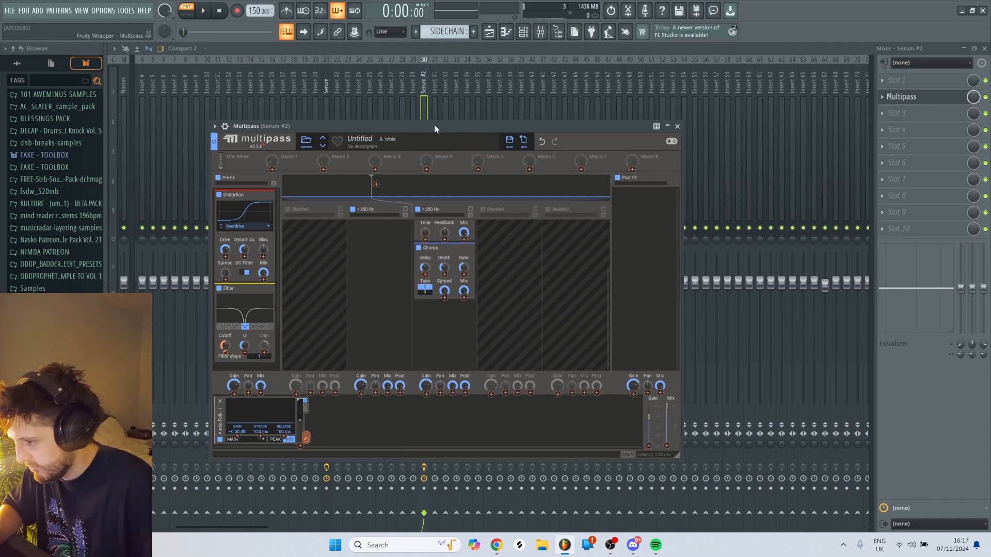
key("e")
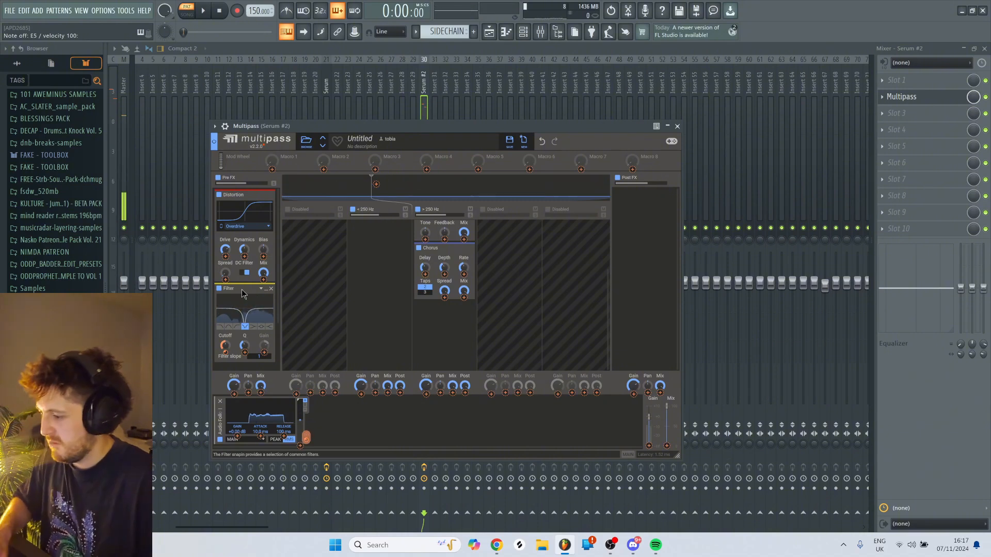
- Duplicate the modulated notch Filter in the Pre FX lane and raise the copy's cutoff while auditioning
left_click_drag(241, 290, 242, 305)
scroll(242, 303, "down", 3)
scroll(239, 303, "down", 2)
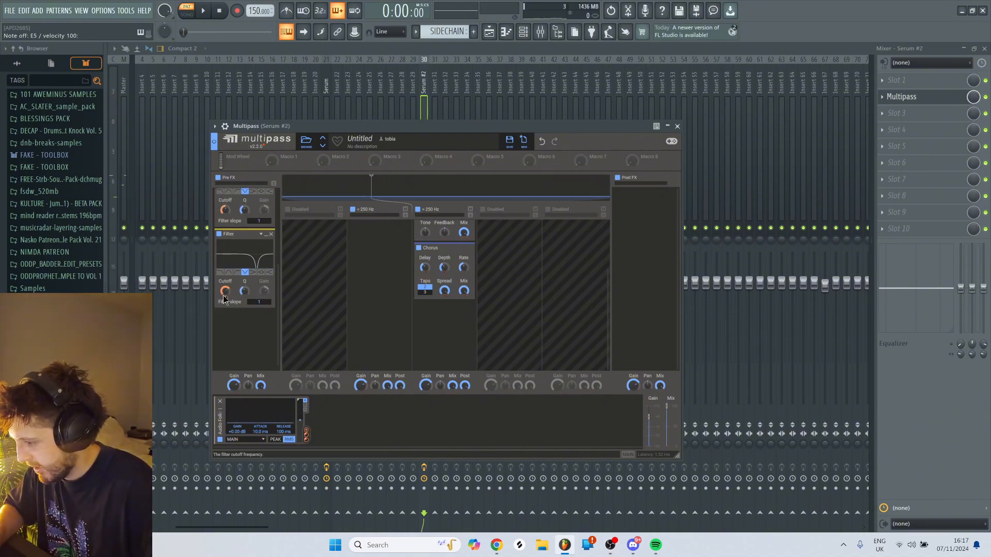
left_click_drag(225, 298, 225, 298)
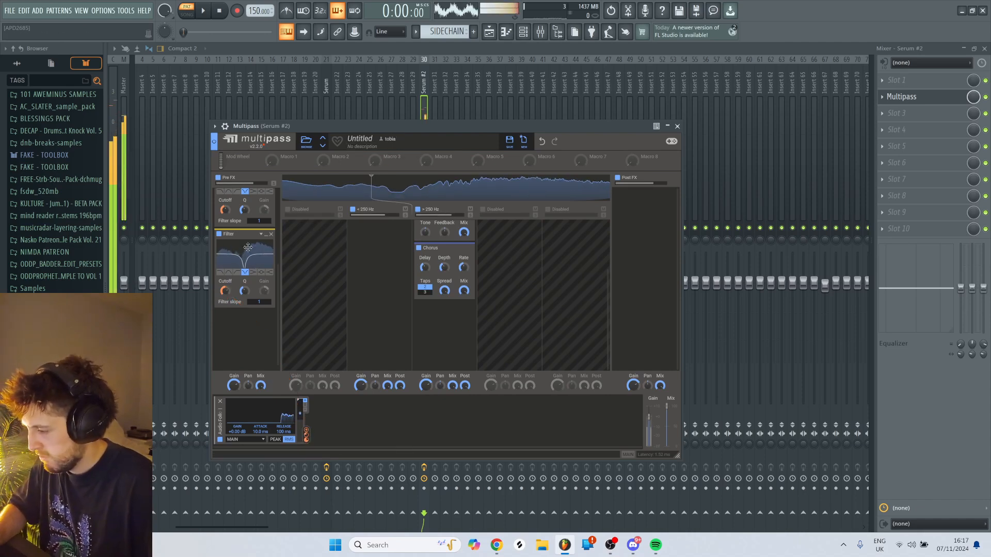
scroll(237, 341, "up", 2)
scroll(236, 344, "down", 1)
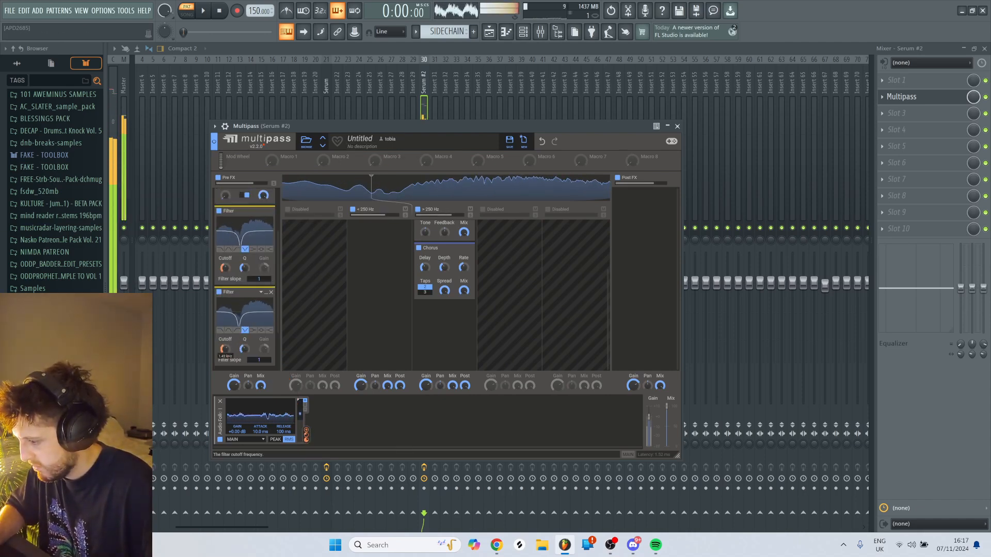
left_click_drag(225, 349, 225, 315)
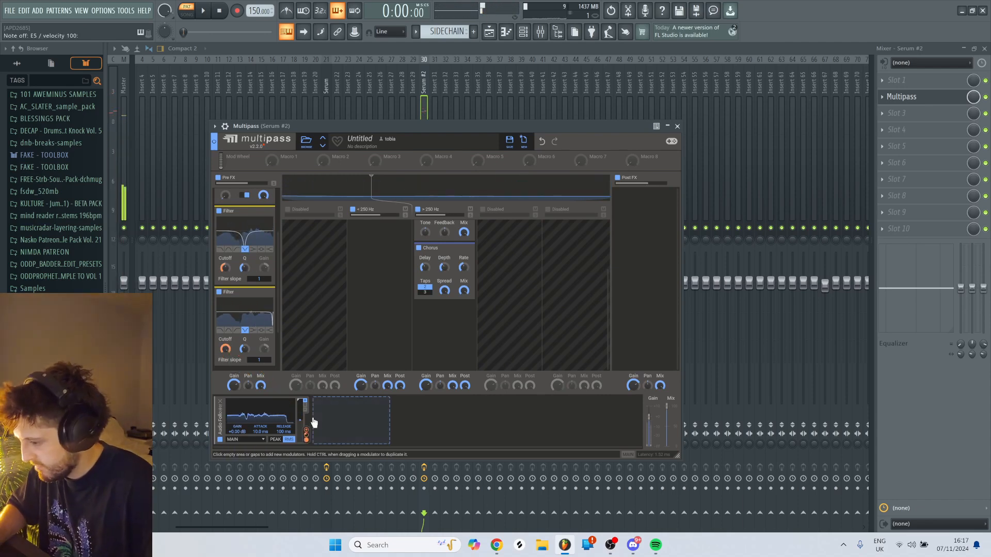
- Add a second Audio Follower modulator and assign it to the second notch Filter's cutoff in place of the first follower
left_click(349, 436)
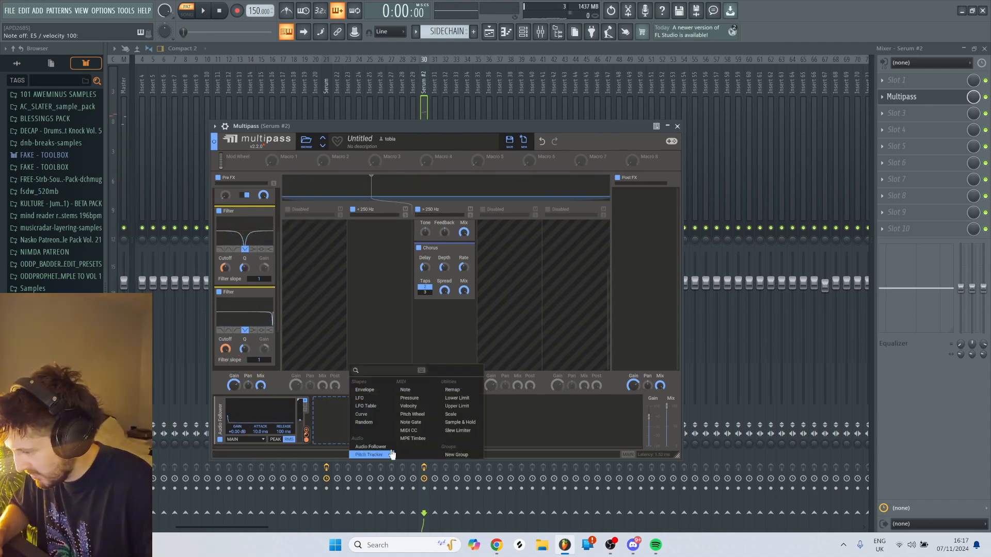
left_click(372, 448)
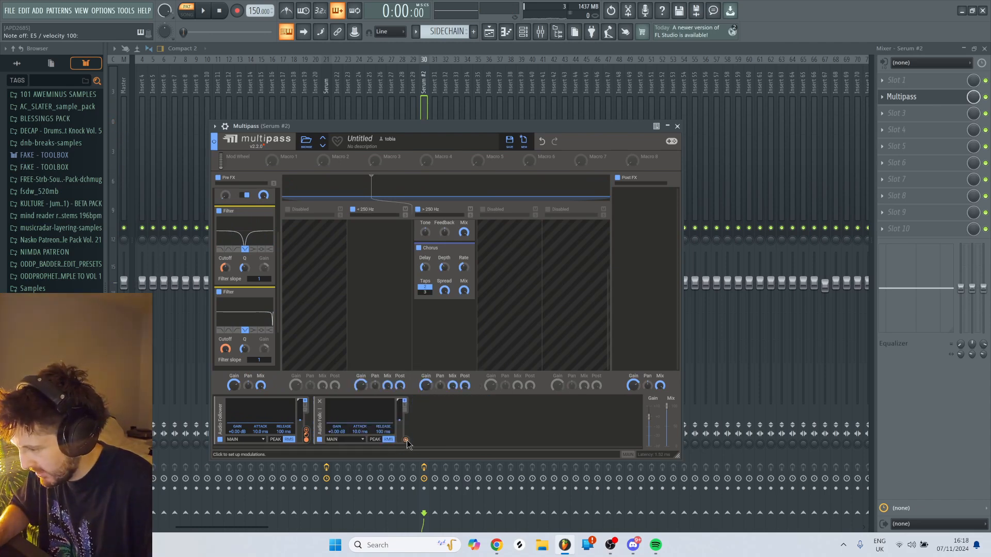
left_click_drag(406, 440, 407, 442)
left_click_drag(230, 364, 239, 372)
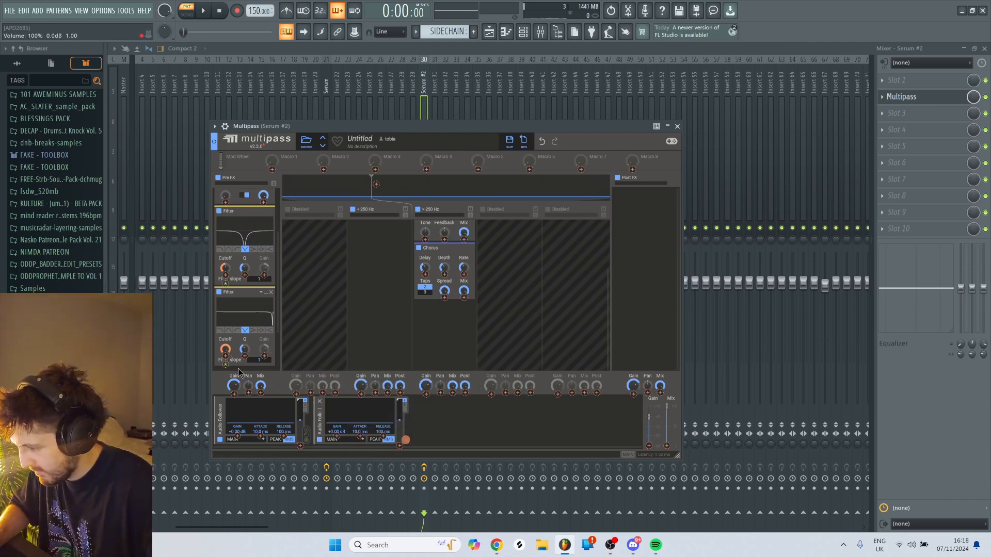
left_click_drag(283, 404, 284, 405)
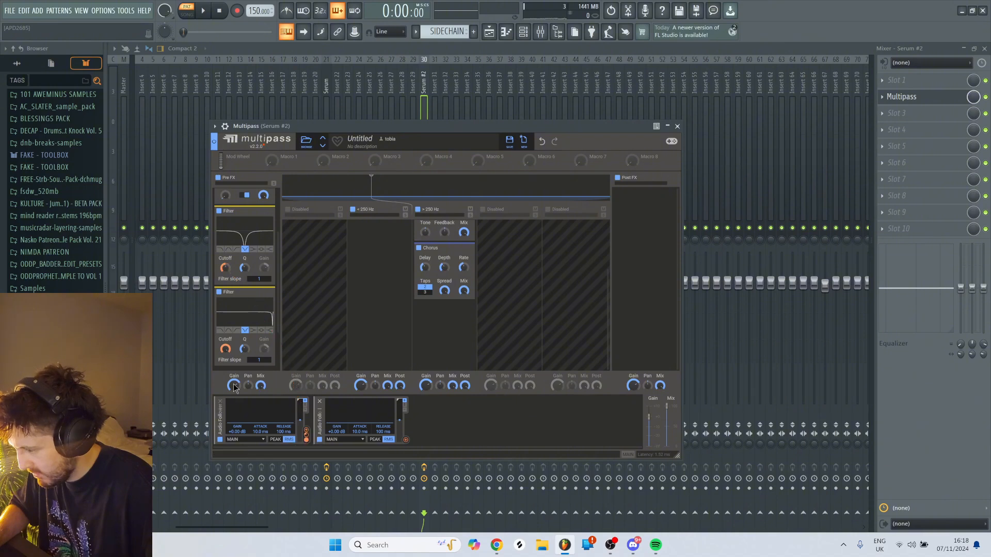
right_click(225, 356)
left_click(225, 352)
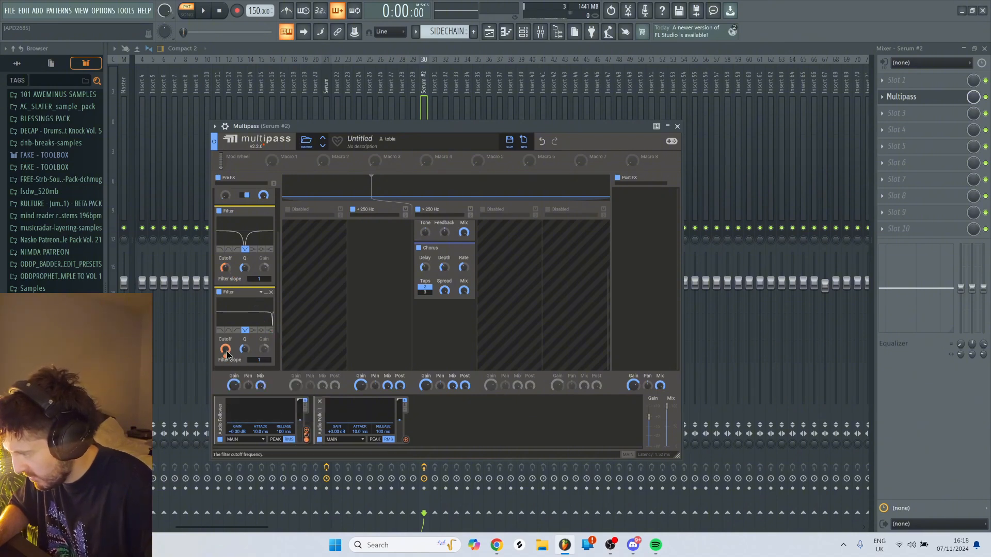
double_click(226, 357)
left_click_drag(406, 441, 227, 357)
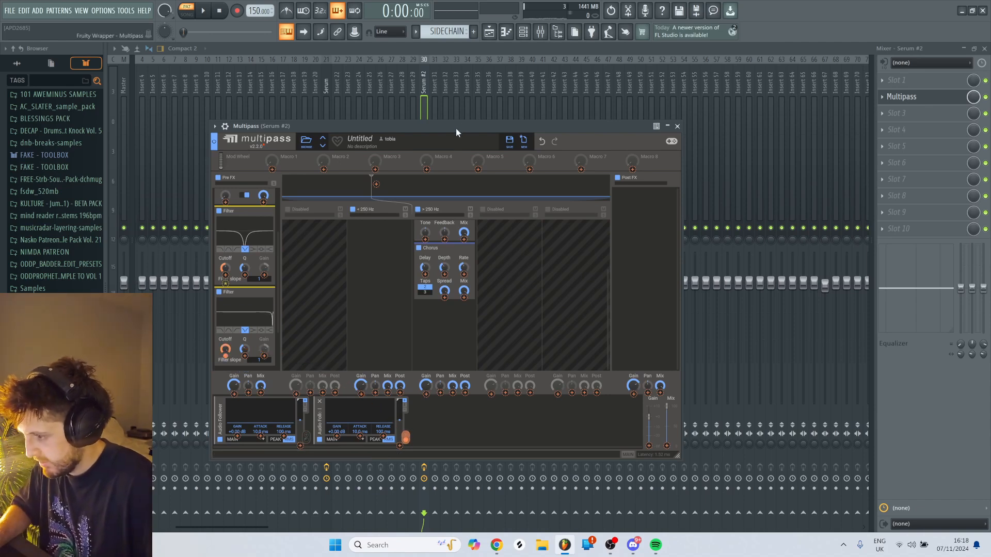
- Set the second Audio Follower's gain to +3.70 dB while auditioning the bass
key("c")
left_click_drag(337, 432, 361, 330)
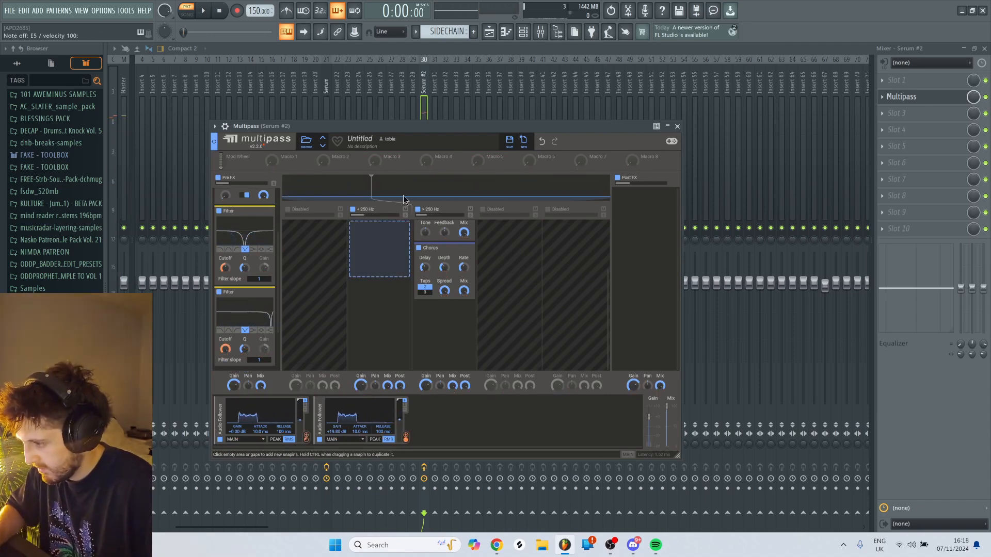
key("c")
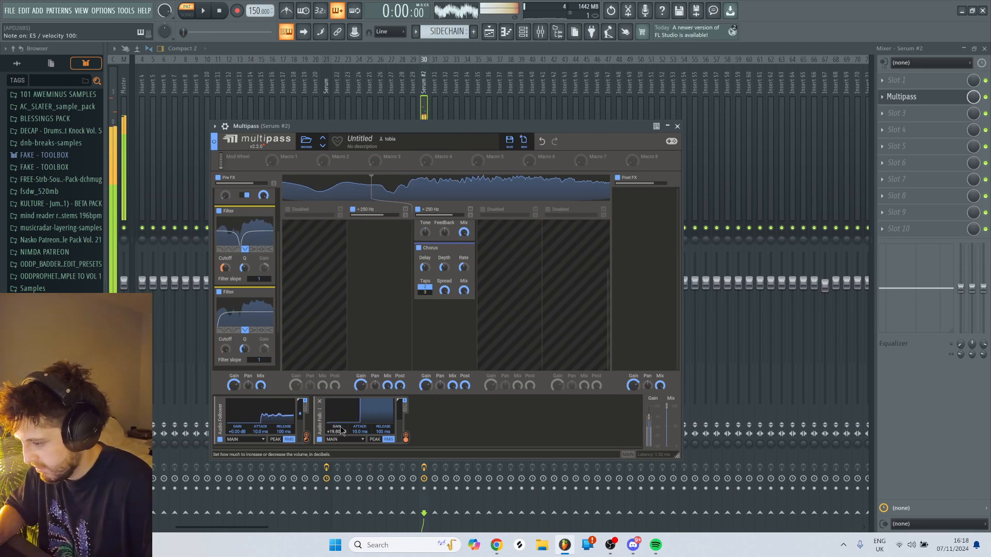
left_click_drag(340, 431, 340, 511)
- Check the Serum #2 patch while auditioning it and return to Multipass
left_click(522, 32)
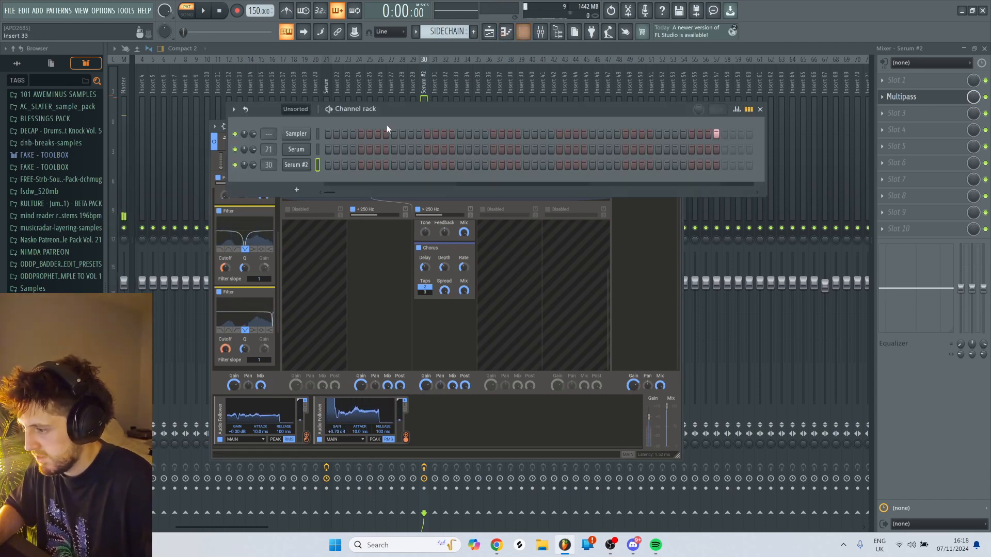
left_click(296, 165)
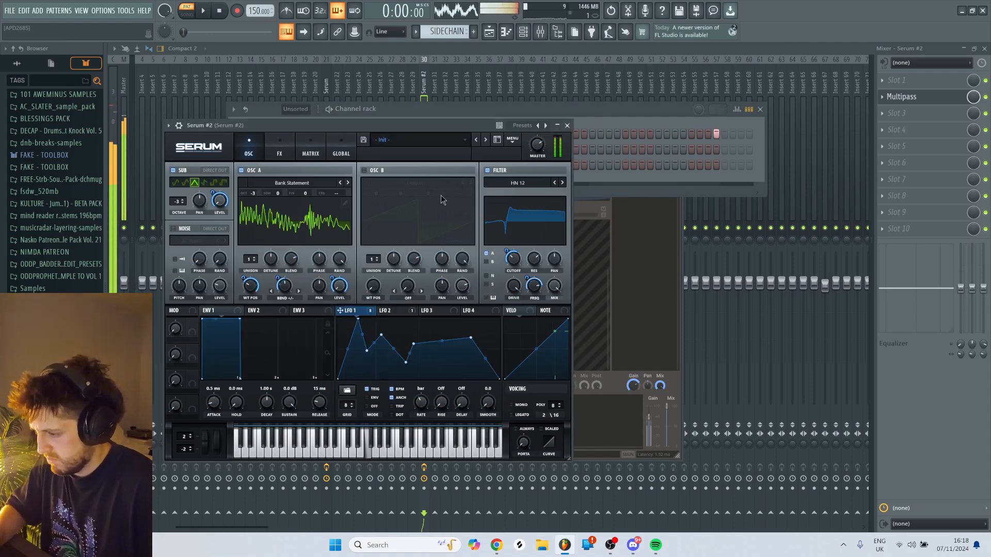
left_click(630, 246)
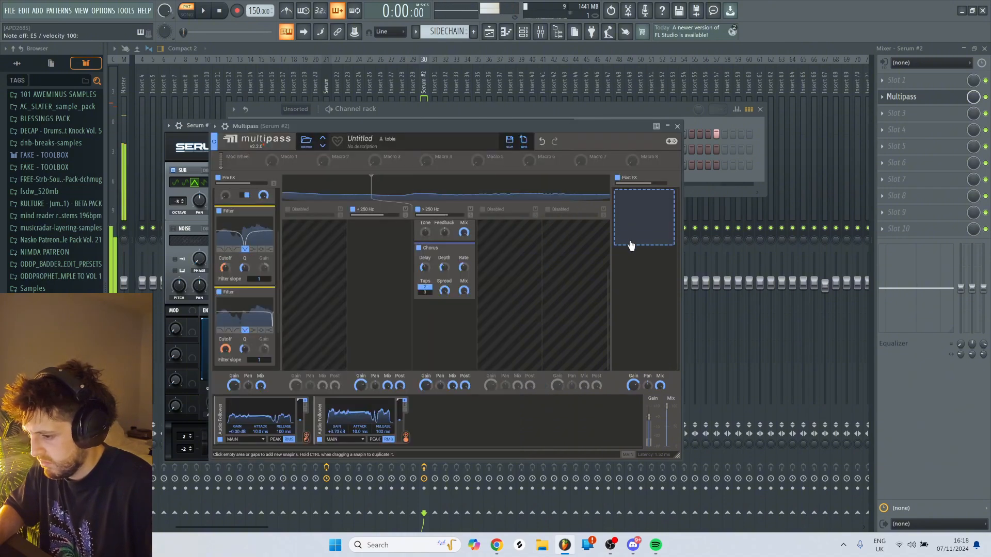
left_click(631, 245)
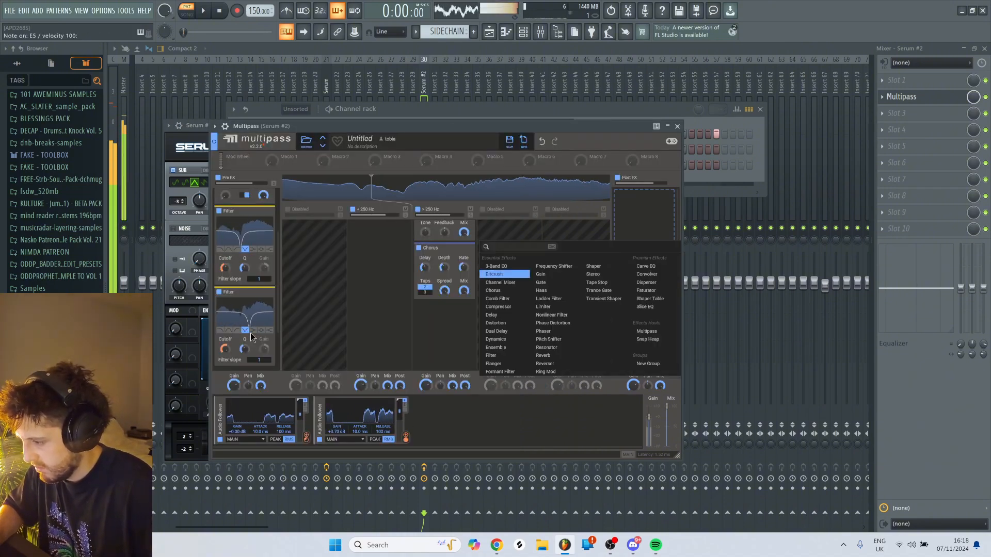
- Adjust the first Audio Follower's modulation depth on the first notch Filter's cutoff and audition the result
left_click(226, 275)
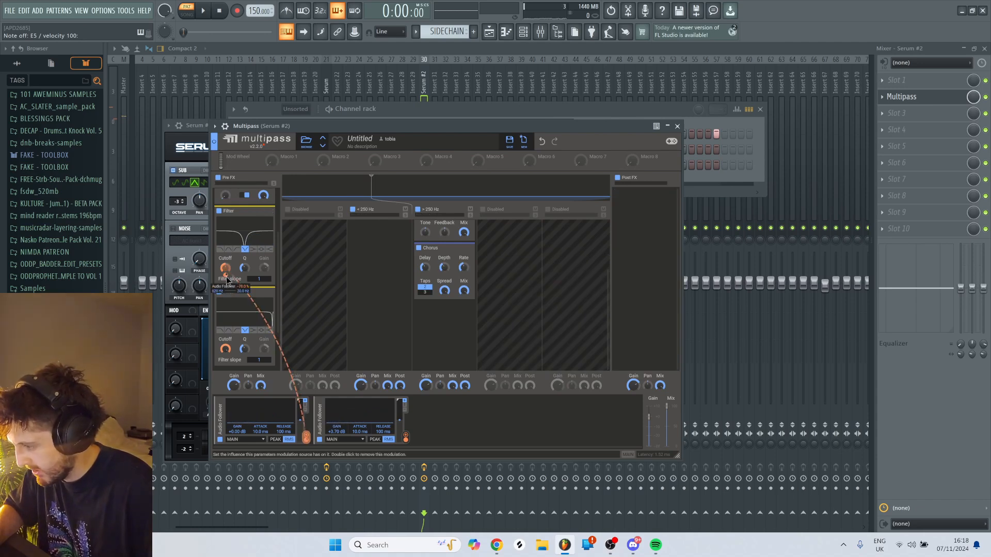
left_click(420, 125)
key("c")
left_click_drag(225, 268, 225, 269)
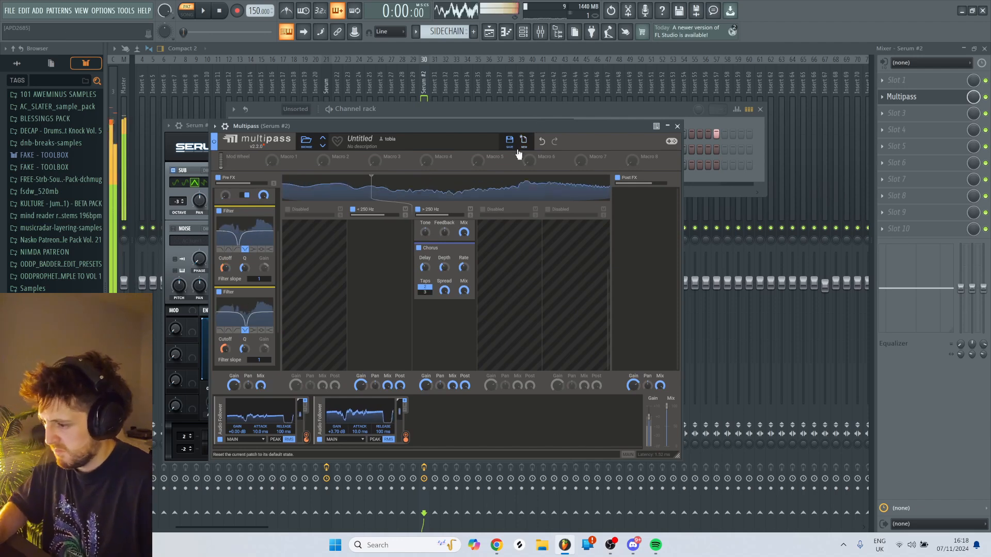
key("c")
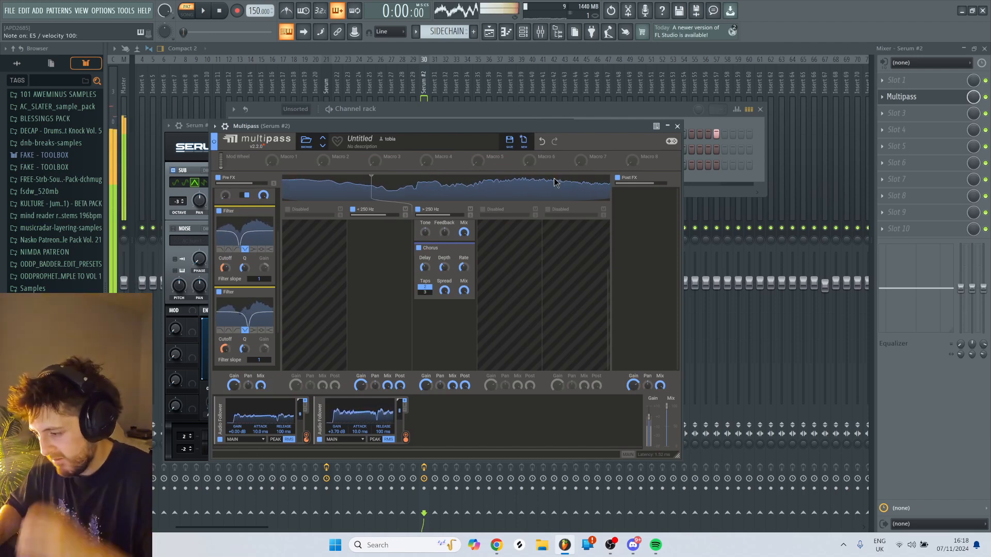
- Add a Frequency Shifter after the Chorus in the upper band and modulate its frequency with the second Audio Follower
left_click(453, 321)
left_click(463, 390)
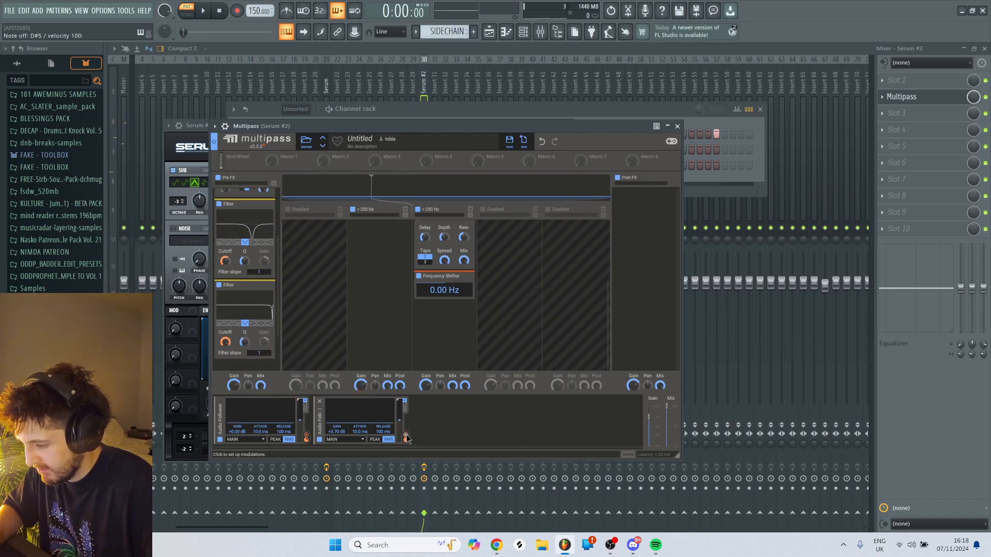
left_click_drag(407, 440, 444, 290)
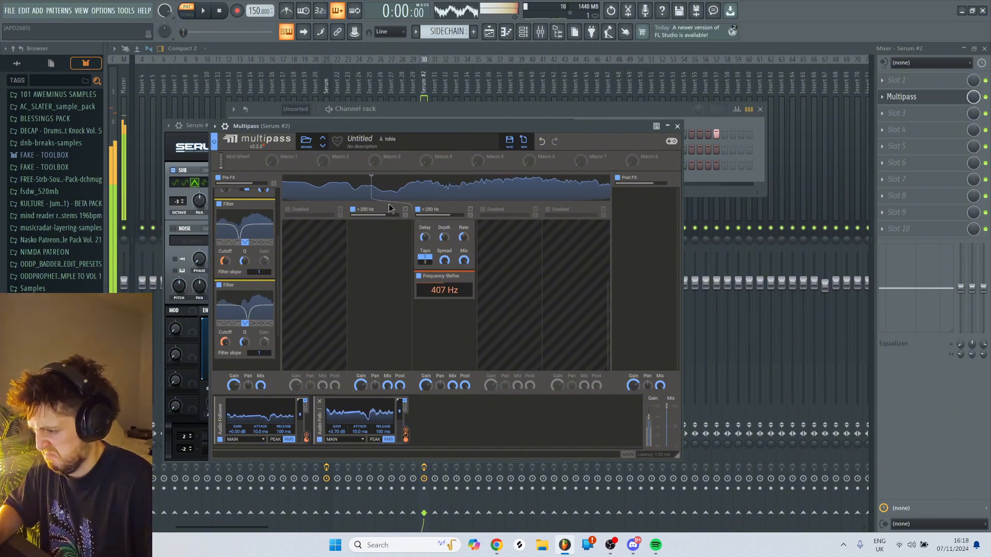
- Raise the crossover between the two active bands to 293 Hz and add a Distortion to the Post FX lane
left_click_drag(385, 193, 404, 201)
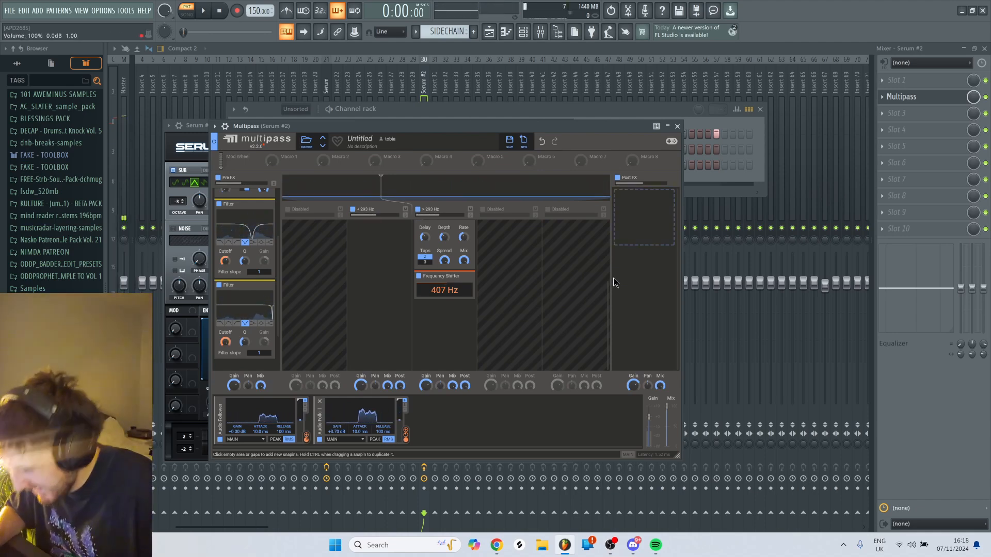
left_click(447, 341)
left_click(644, 221)
left_click(644, 219)
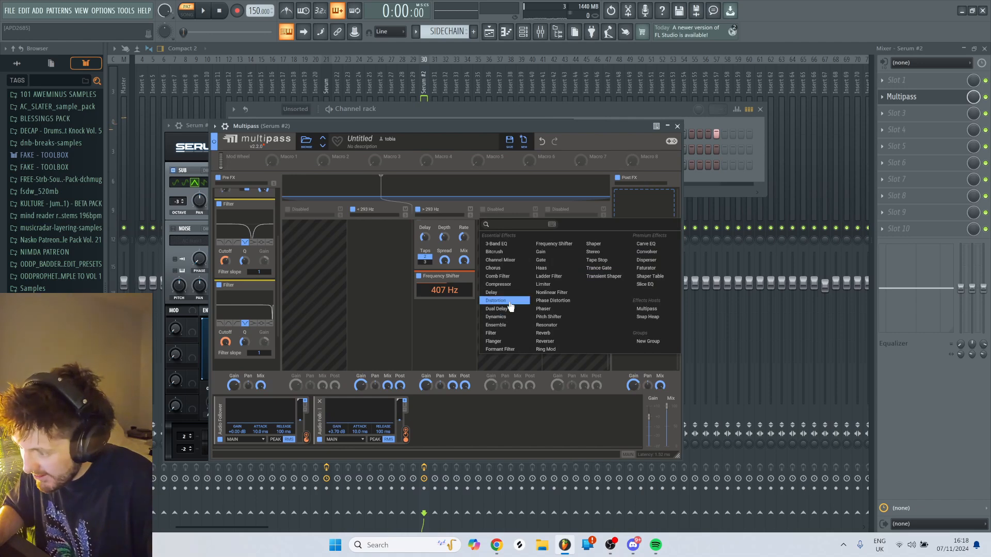
left_click(508, 302)
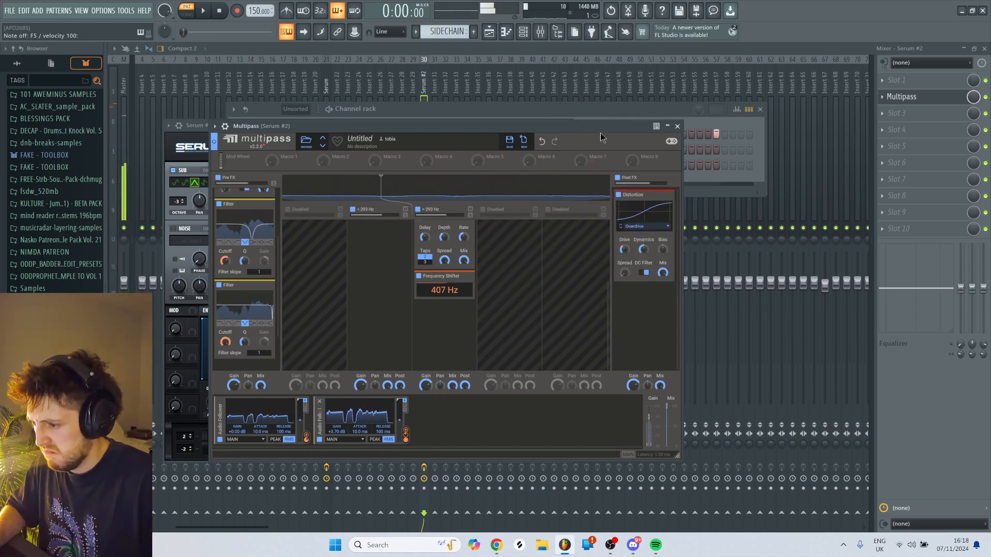
- Reshape LFO 2 in Serum #2 with a lower, earlier peak, an earlier end to its decay and an extra point on the tail
left_click(596, 111)
left_click(297, 164)
left_click(297, 165)
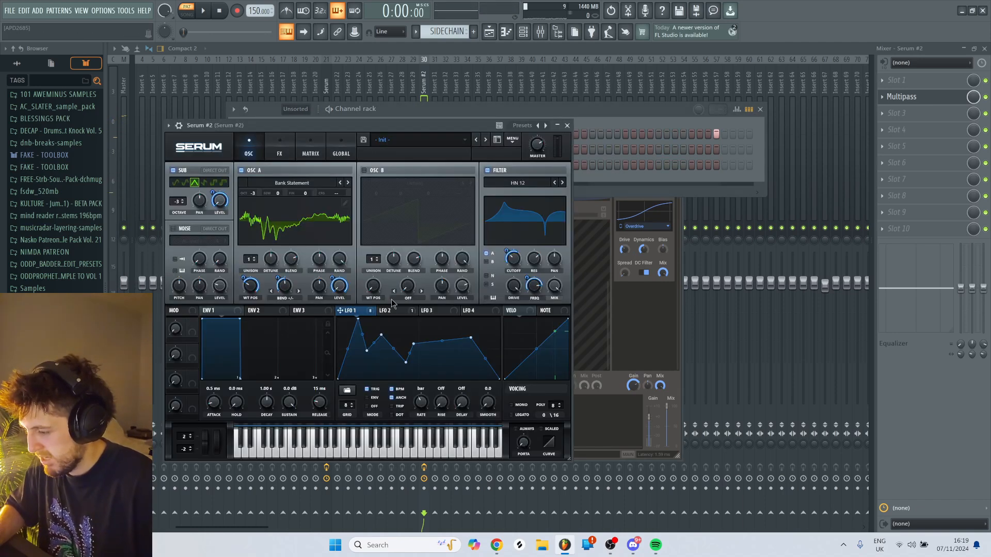
left_click(391, 310)
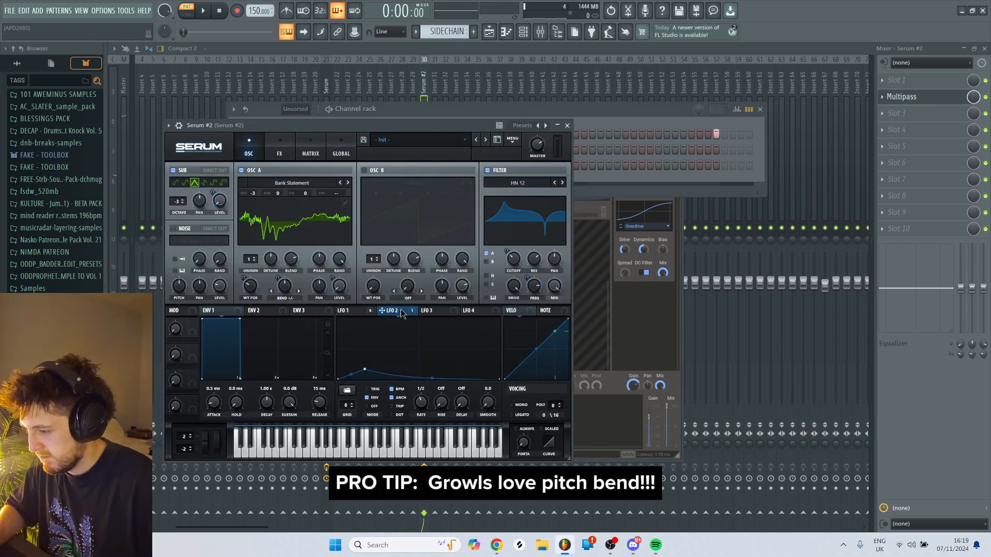
double_click(422, 357)
left_click_drag(421, 356, 460, 380)
left_click_drag(372, 337, 365, 353)
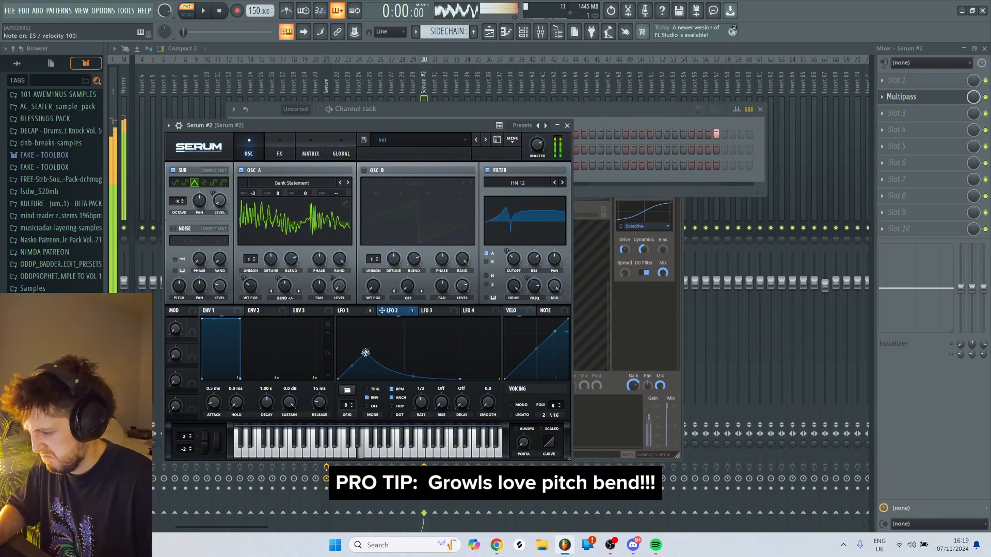
double_click(429, 374)
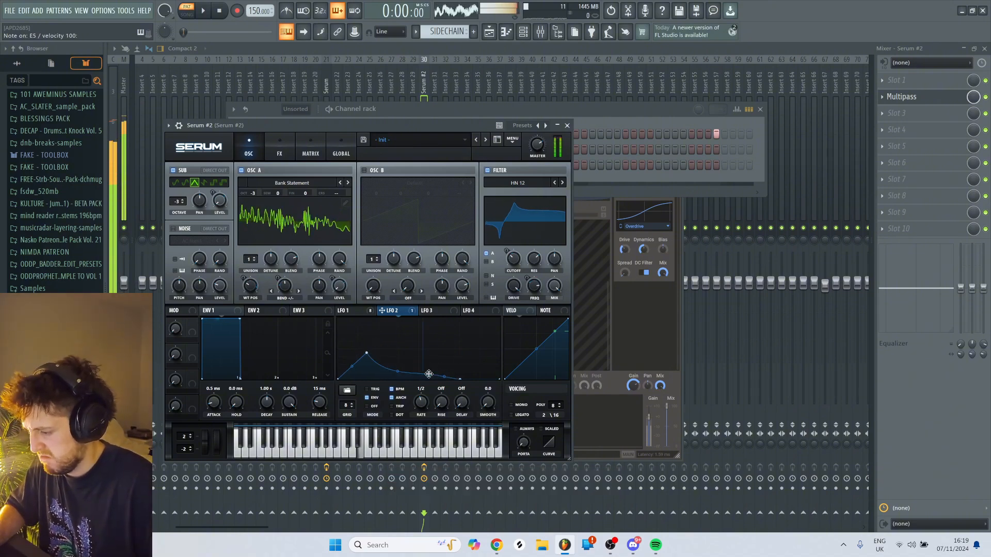
left_click_drag(429, 373, 434, 370)
- Adjust the gain of the EQ's high band in Serum #2's effects and audition the bass
left_click(279, 153)
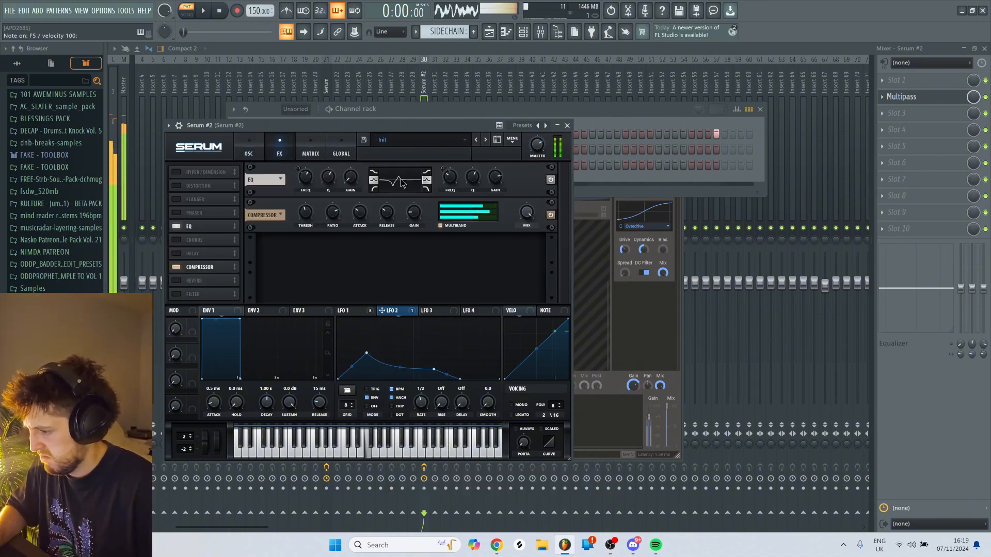
left_click_drag(496, 178, 508, 156)
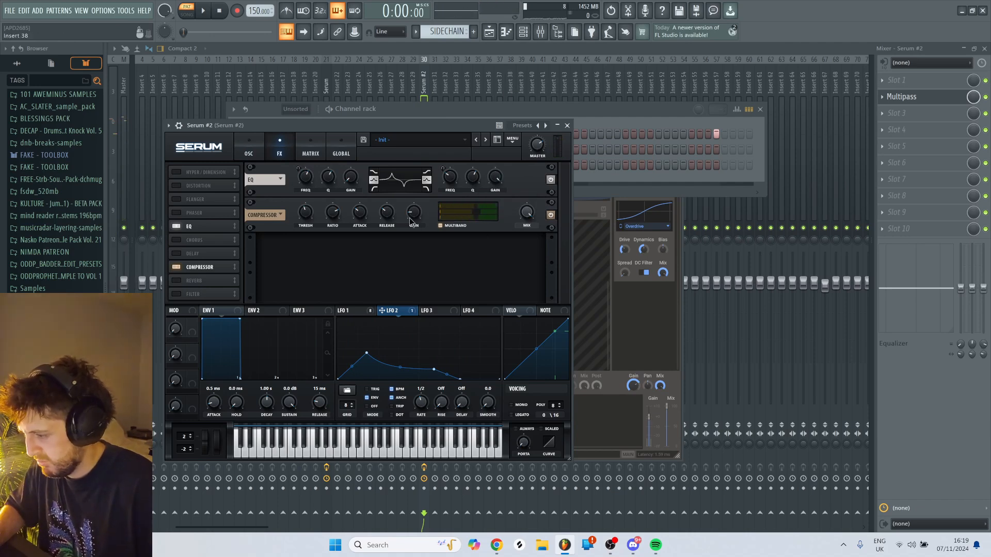
key("c")
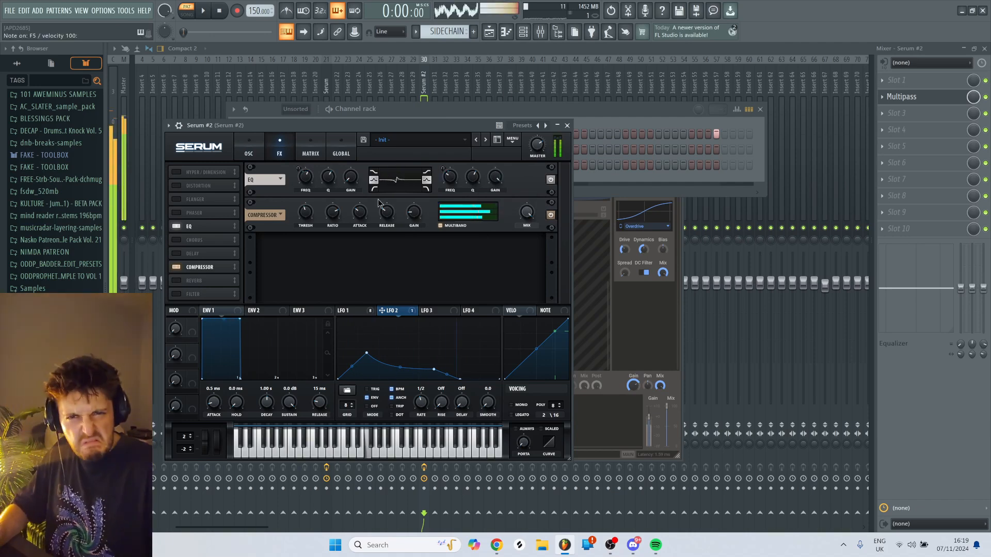
key("m")
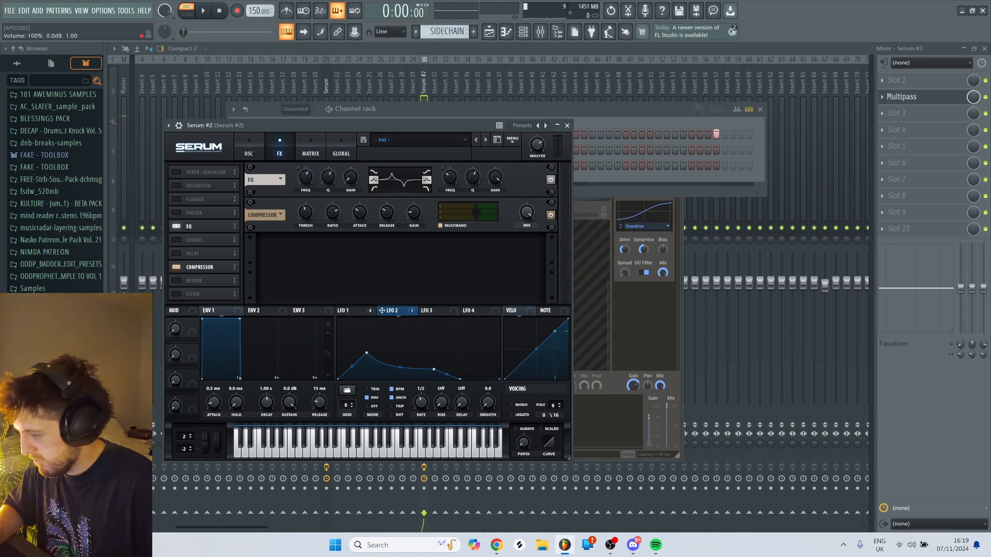
- Enable the Filter effect after the Compressor, set its type to Cmb - and audition it
left_click(176, 294)
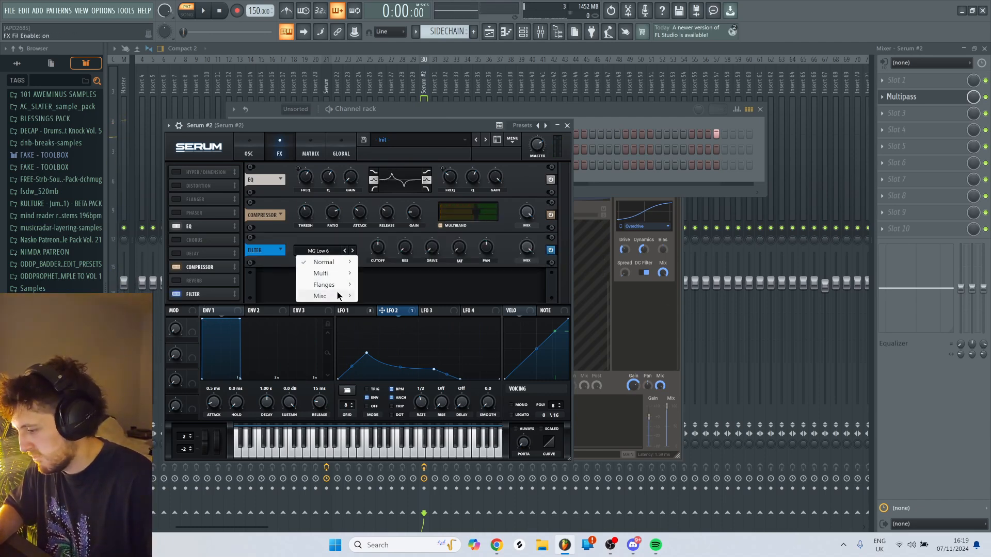
mouse_move(330, 285)
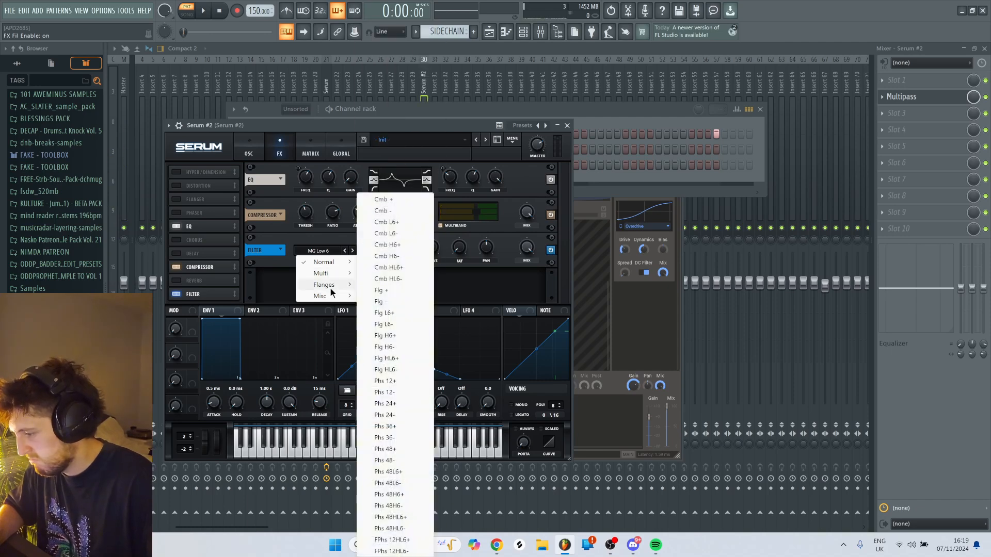
left_click(414, 209)
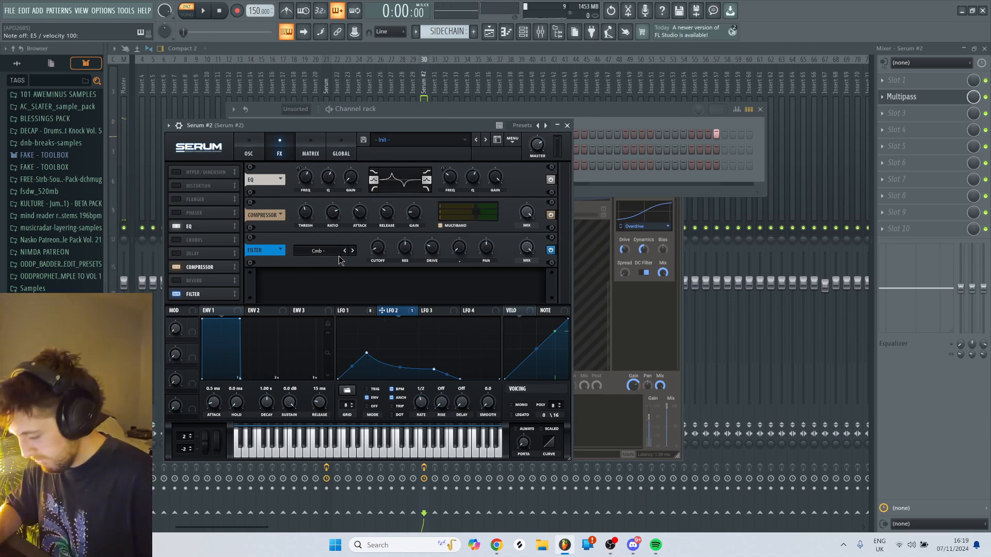
key("c")
- Modulate the comb Filter's cutoff with LFO 1, then adjust the cutoff and modulation depth while auditioning
left_click_drag(353, 311, 375, 259)
key("c")
left_click_drag(379, 254, 371, 239)
right_click(371, 243)
key("c")
key("d")
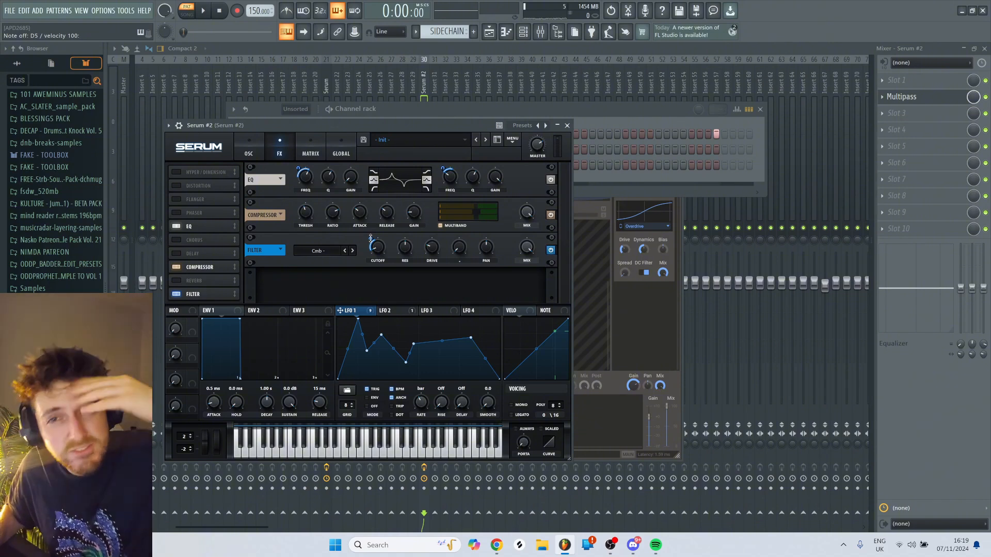
key("c")
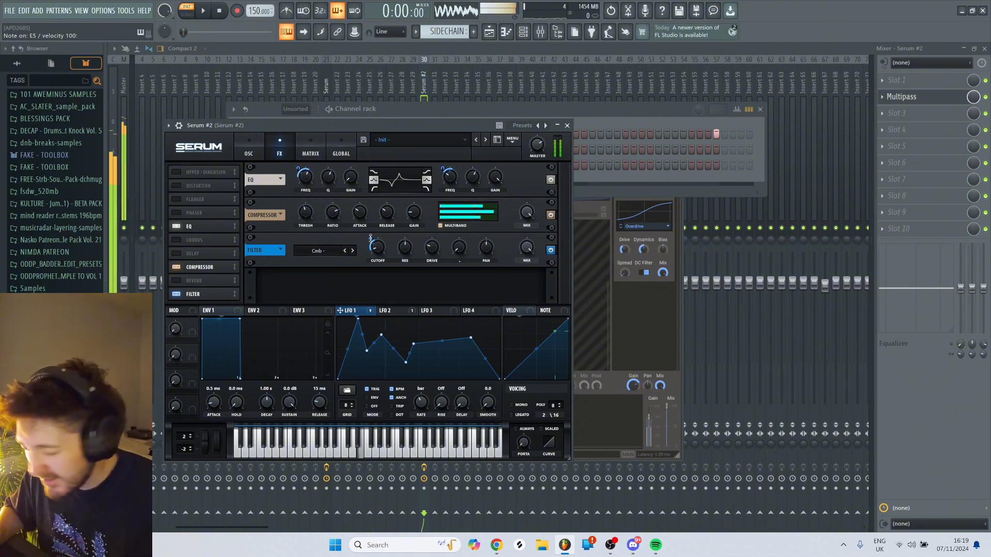
left_click_drag(370, 239, 370, 243)
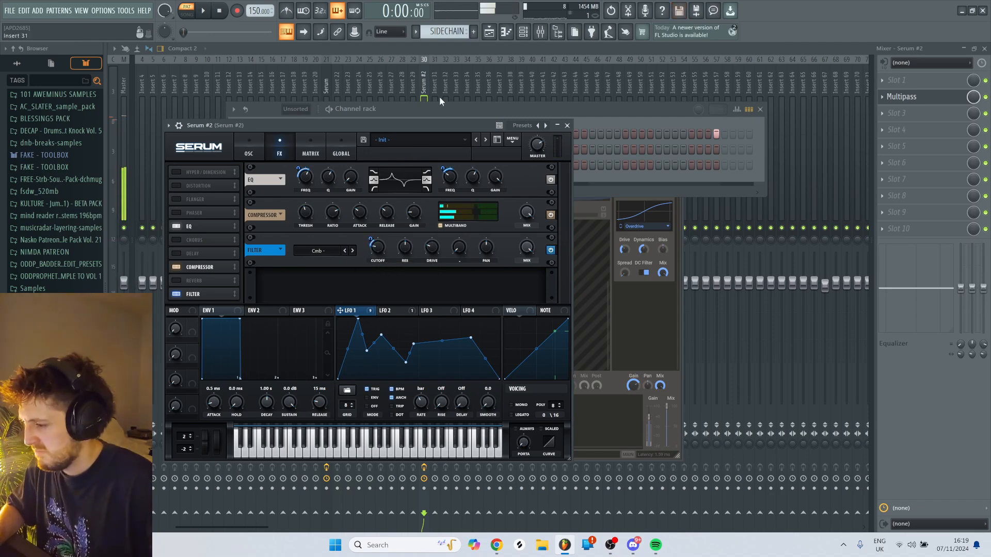
key("x")
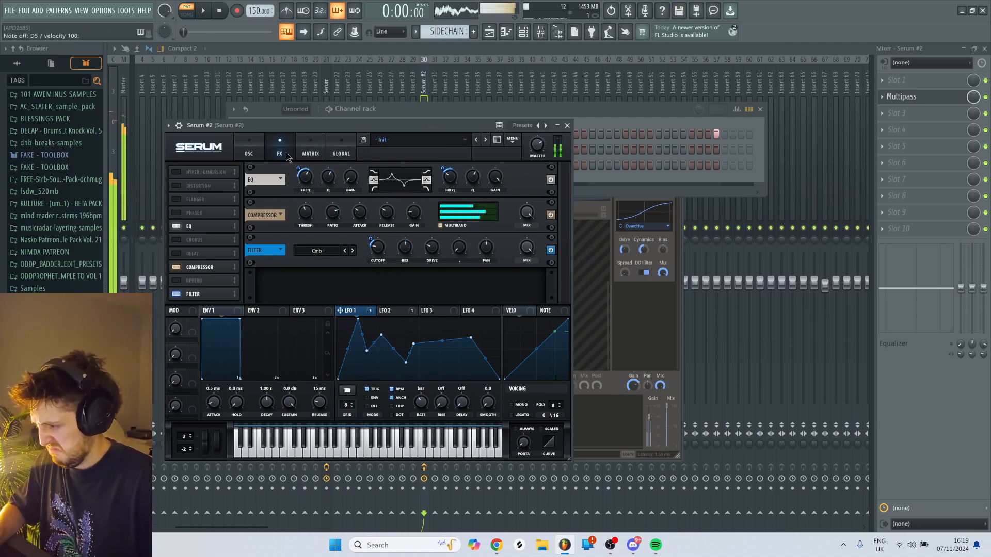
- Enable the Tube Distortion effect in Serum #2, audition it with the drive settled at 57%, and return to the Multipass window
left_click(249, 149)
key("x")
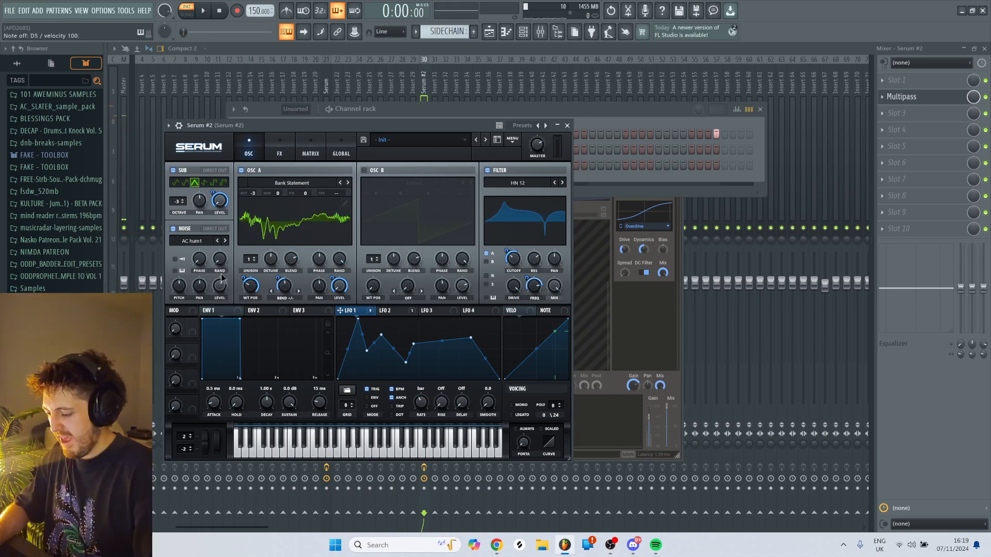
key("x")
left_click(288, 155)
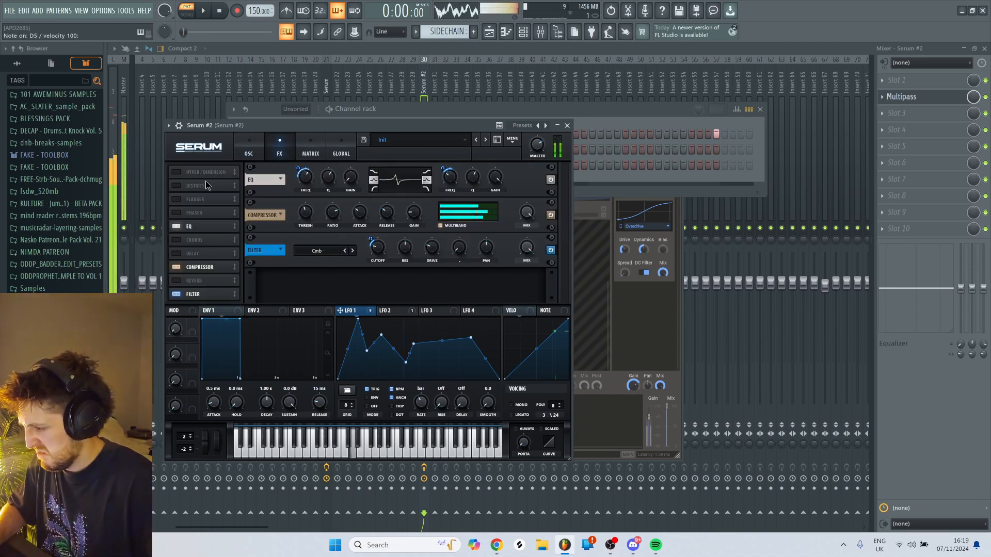
left_click(178, 185)
left_click_drag(466, 181, 475, 143)
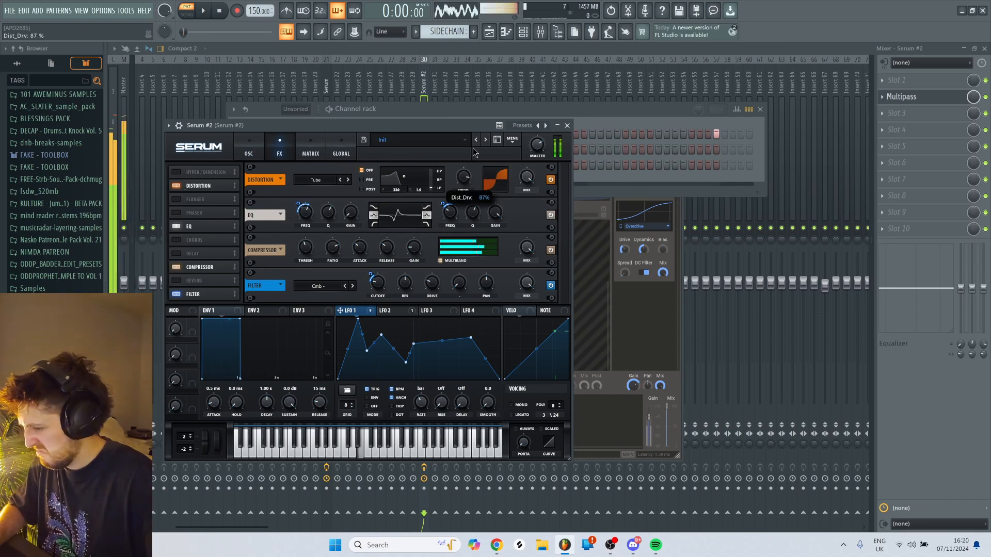
key("c")
left_click_drag(467, 182, 463, 195)
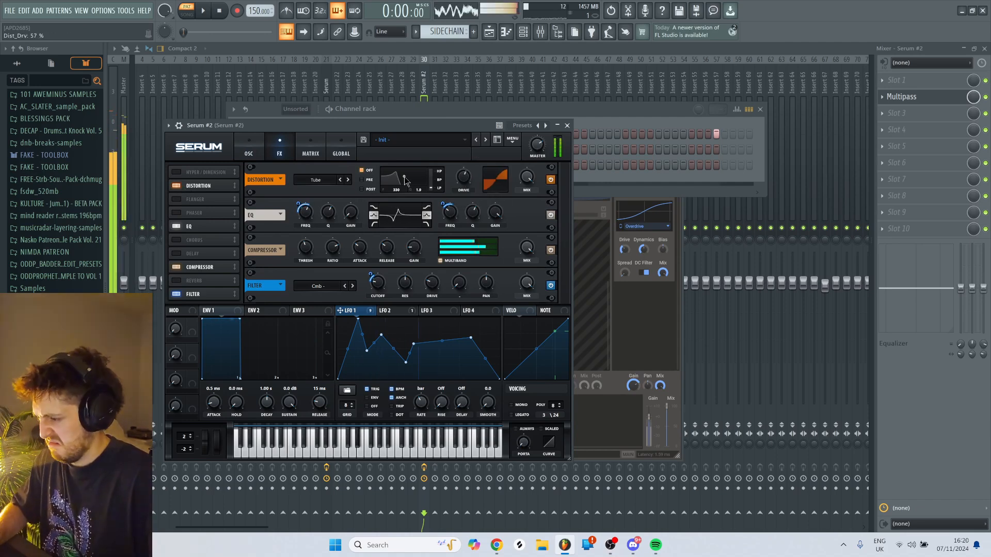
key("v")
key("b")
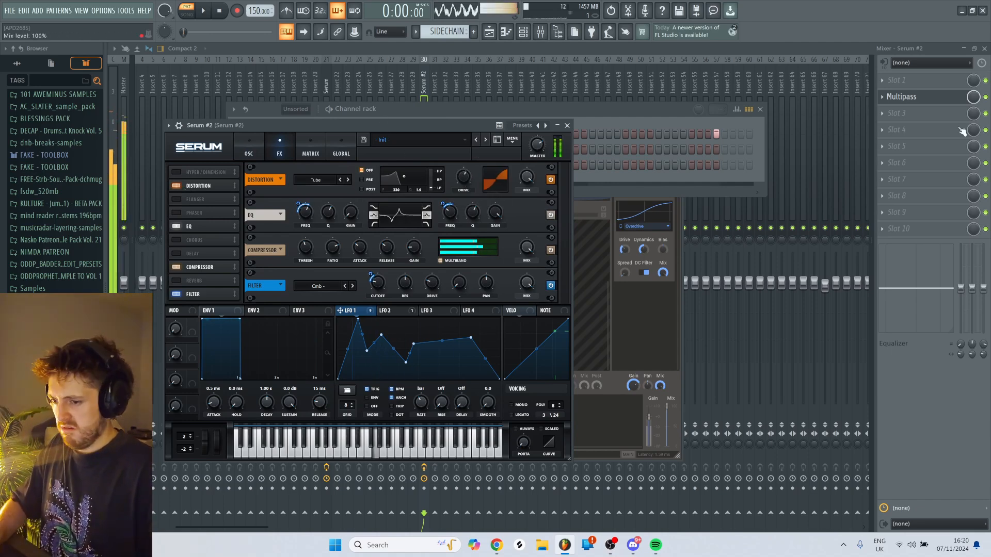
left_click(567, 125)
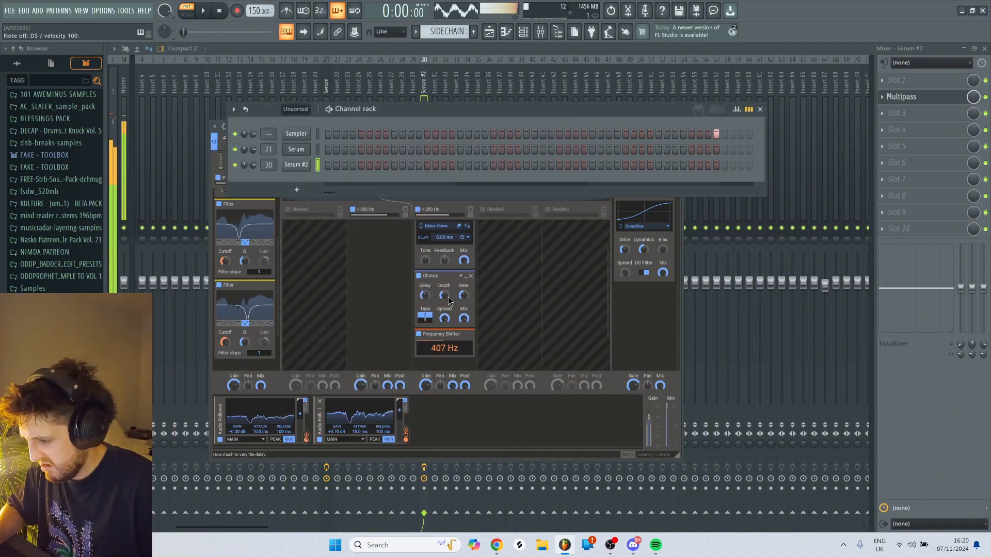
left_click(449, 301)
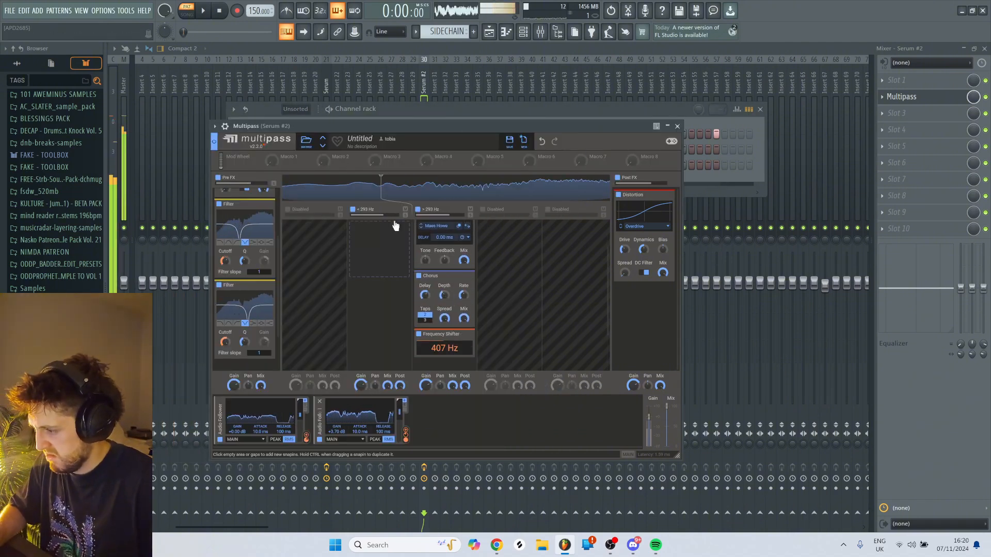
- Try two stacked Dispersers after the Distortion in Multipass's Post FX lane, auditioning the bass, and remove both
left_click_drag(395, 225, 638, 303)
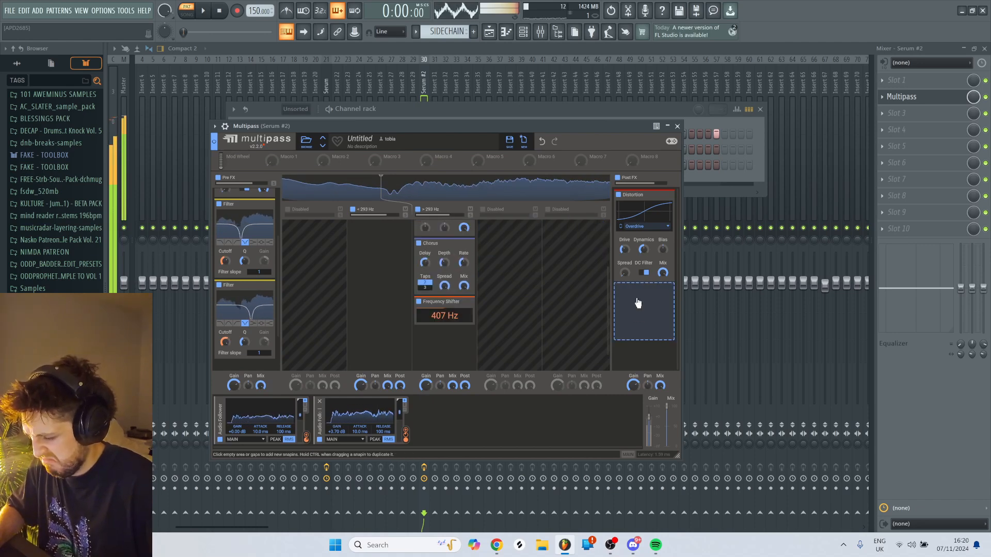
left_click(640, 309)
left_click(642, 355)
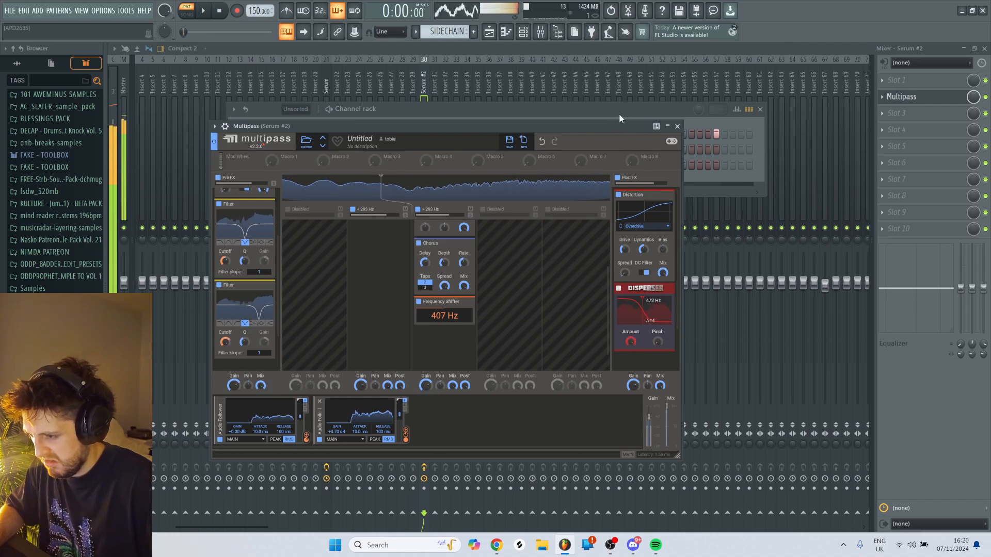
left_click_drag(643, 289, 644, 356)
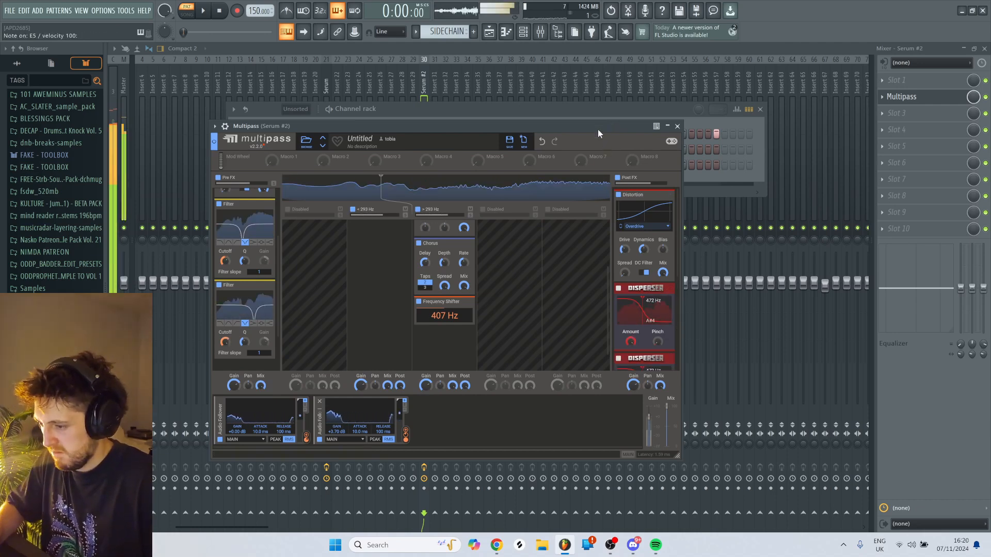
left_click(671, 288)
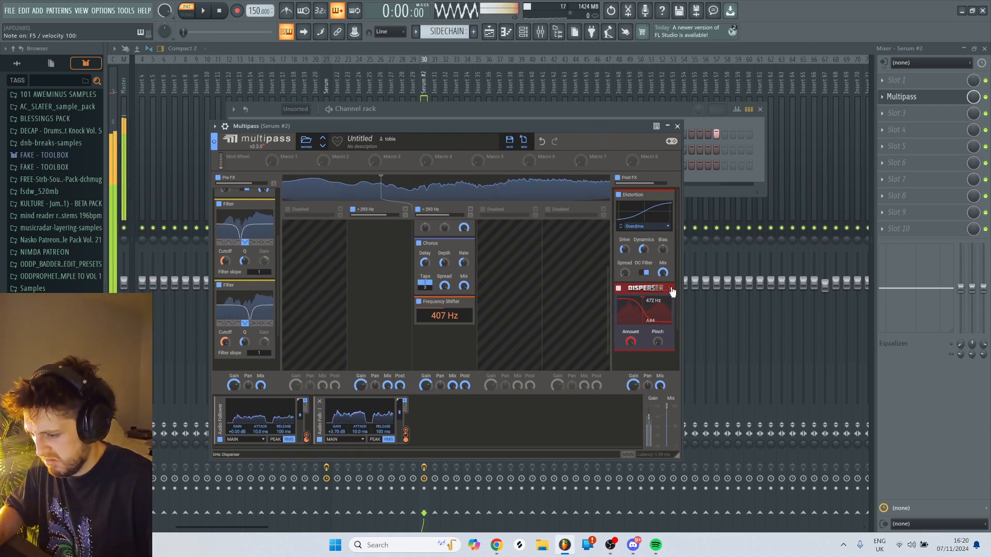
left_click(672, 288)
- Add a Convolver below the last filter in Multipass's Pre FX lane
scroll(310, 316, "down", 2)
scroll(265, 322, "down", 3)
left_click(258, 334)
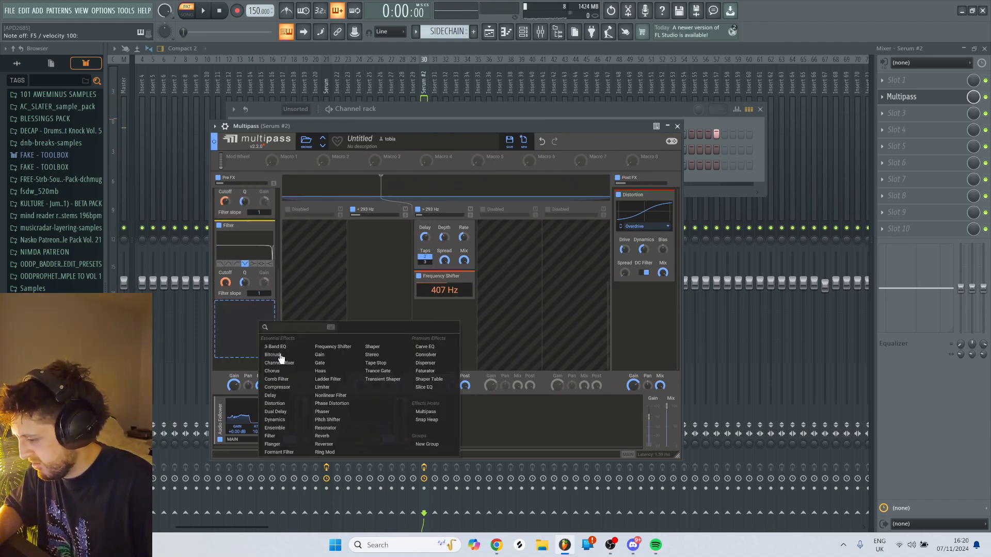
left_click(426, 355)
- Load one of the favorite Phaser impulse responses into the Convolver and set its stretch to 107%
left_click(241, 351)
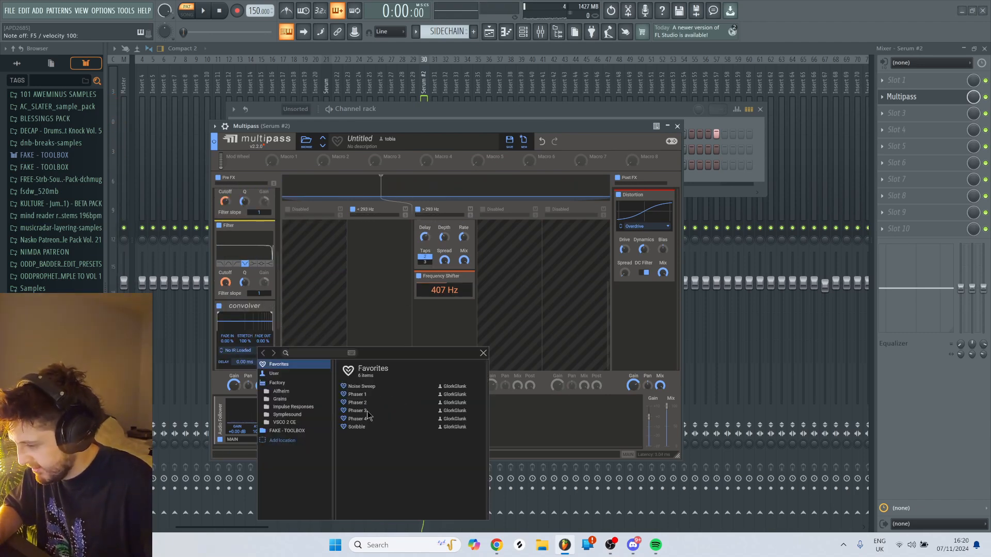
left_click(361, 411)
left_click(360, 395)
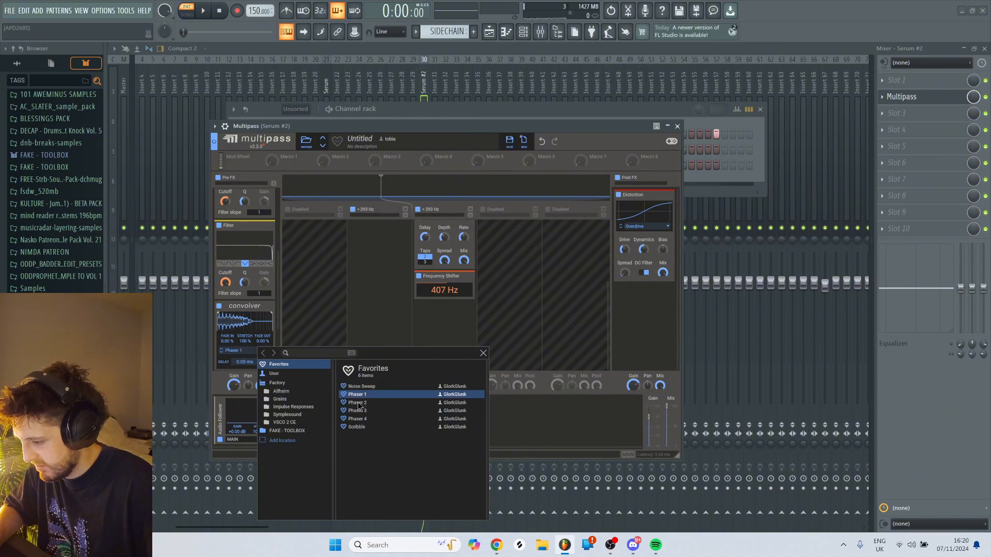
left_click(360, 402)
left_click(444, 147)
left_click_drag(245, 342, 245, 322)
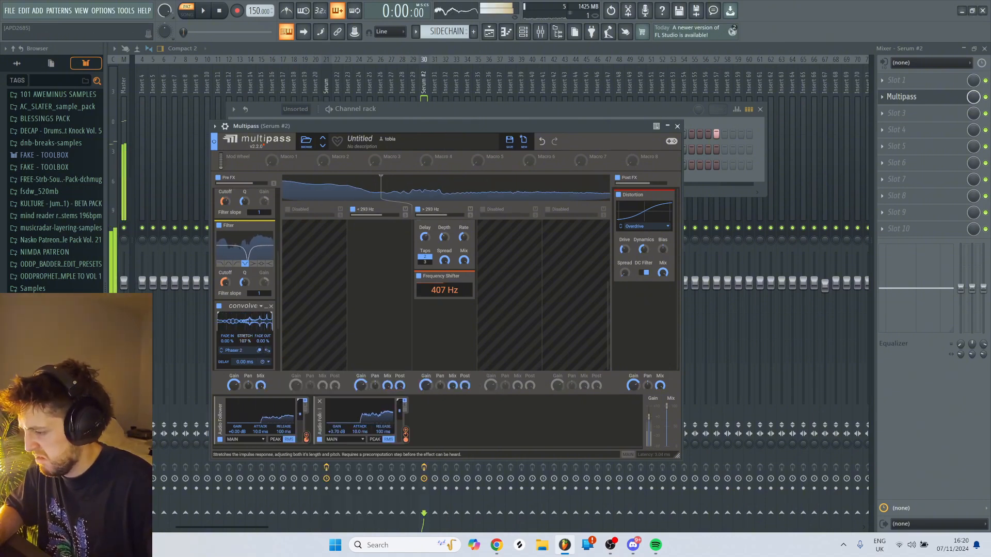